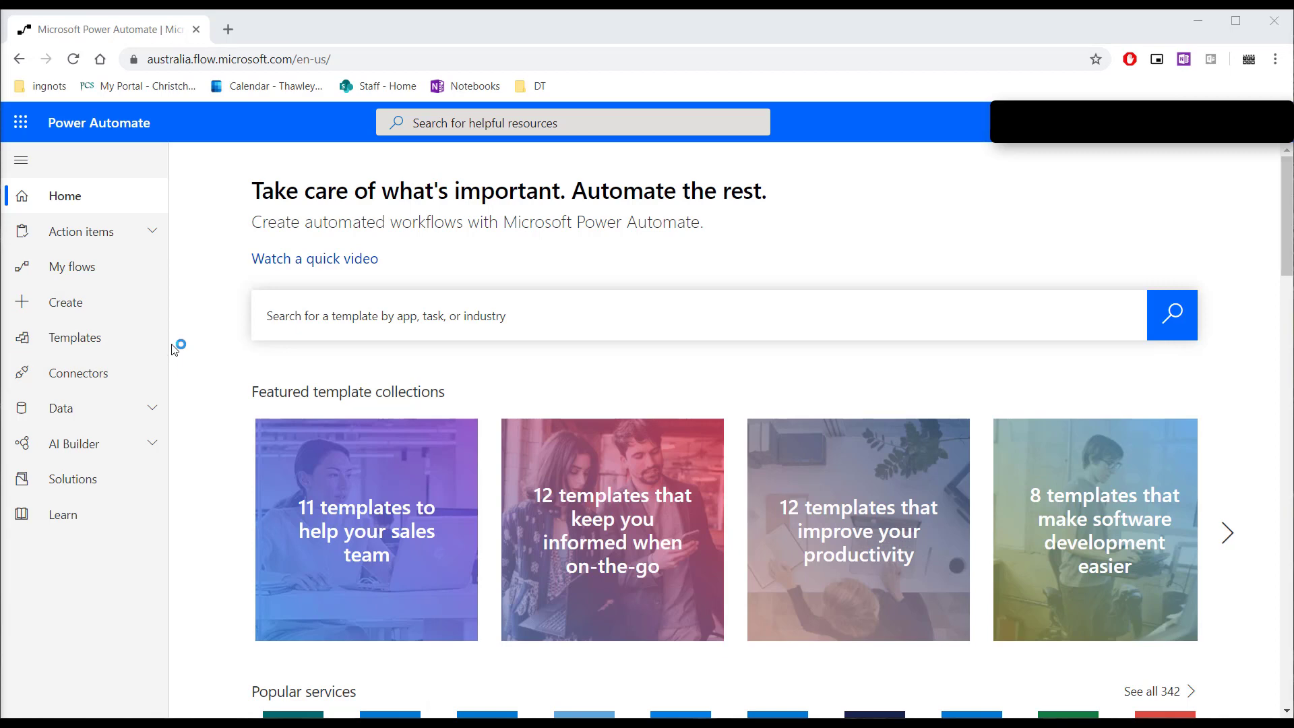
Start an automated flow from blank named "Assignment Submitted" and skip the initial trigger selection
{"action": "left_click", "coordinate": [84, 317]}
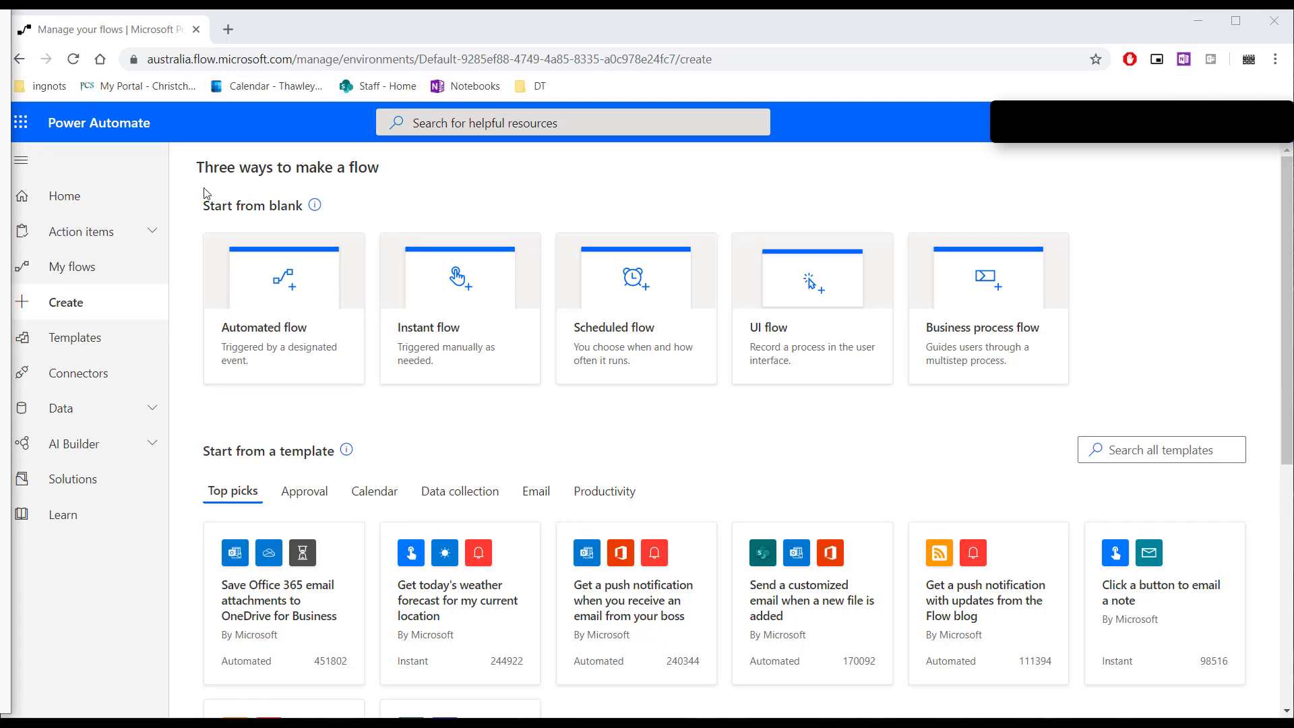
{"action": "left_click", "coordinate": [289, 295]}
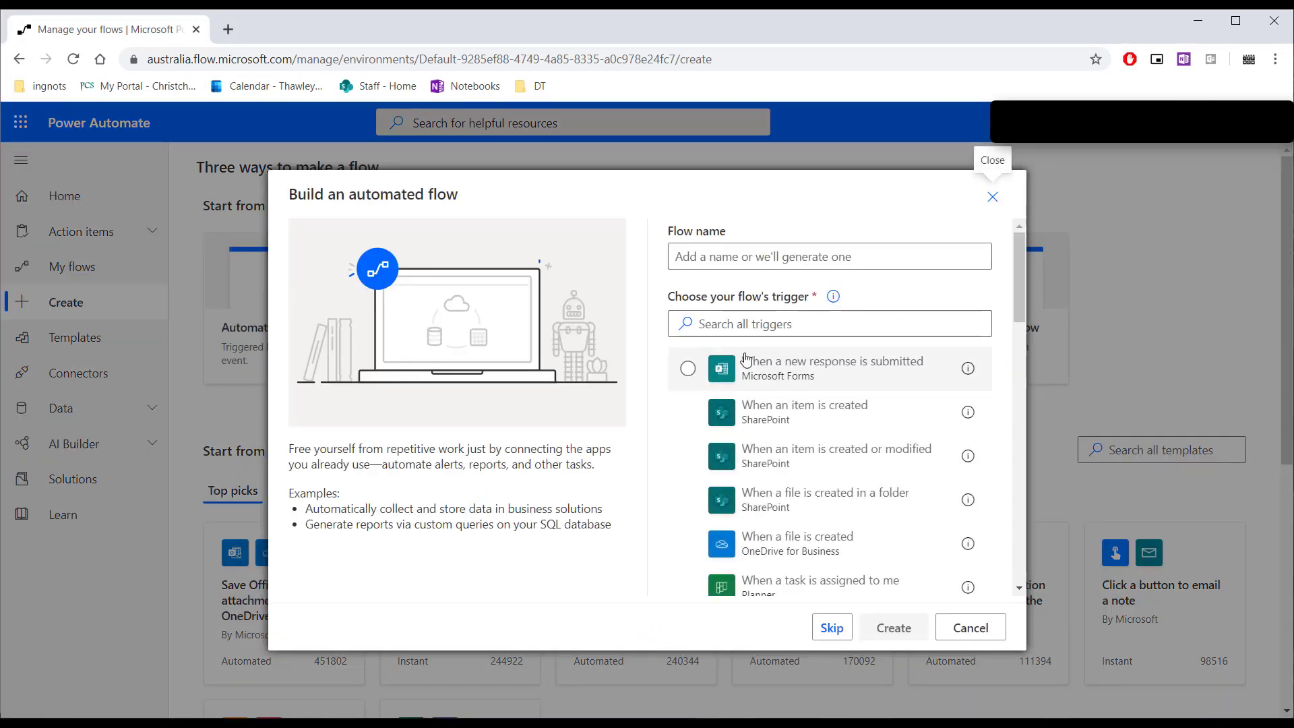
{"action": "left_click", "coordinate": [732, 254]}
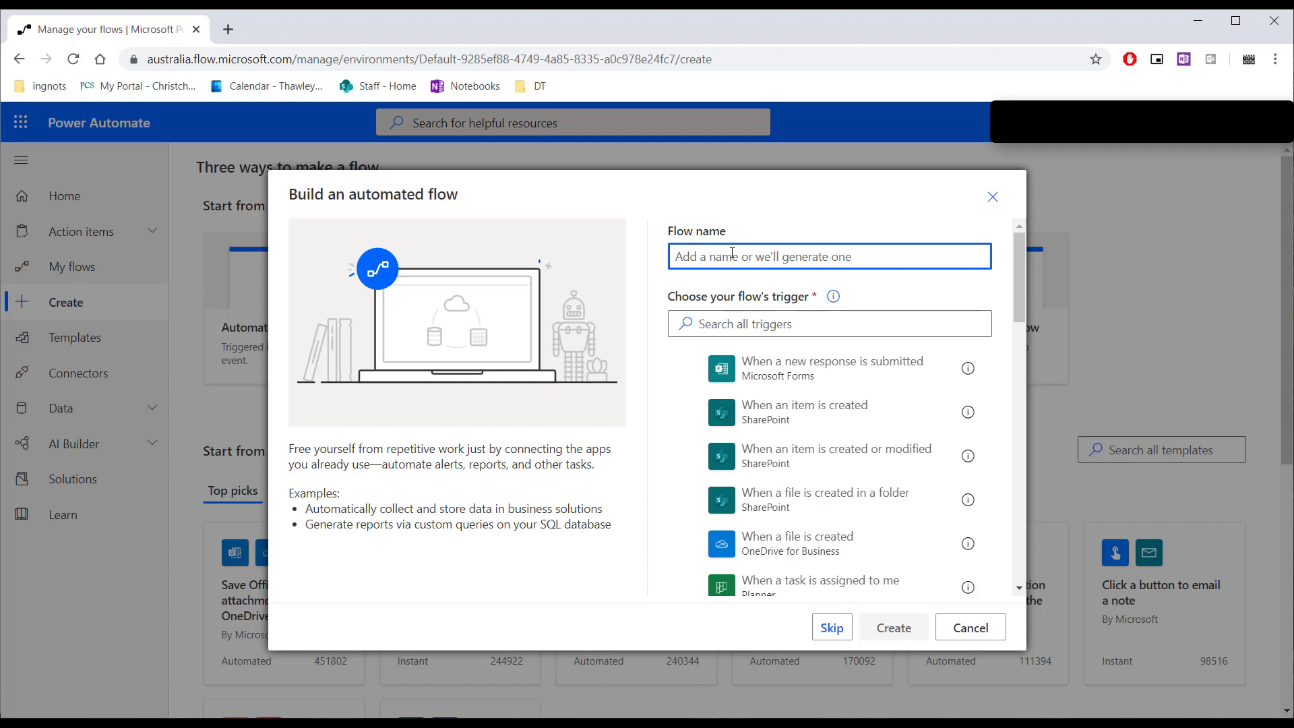
{"action": "type", "text": "Assignment Su"}
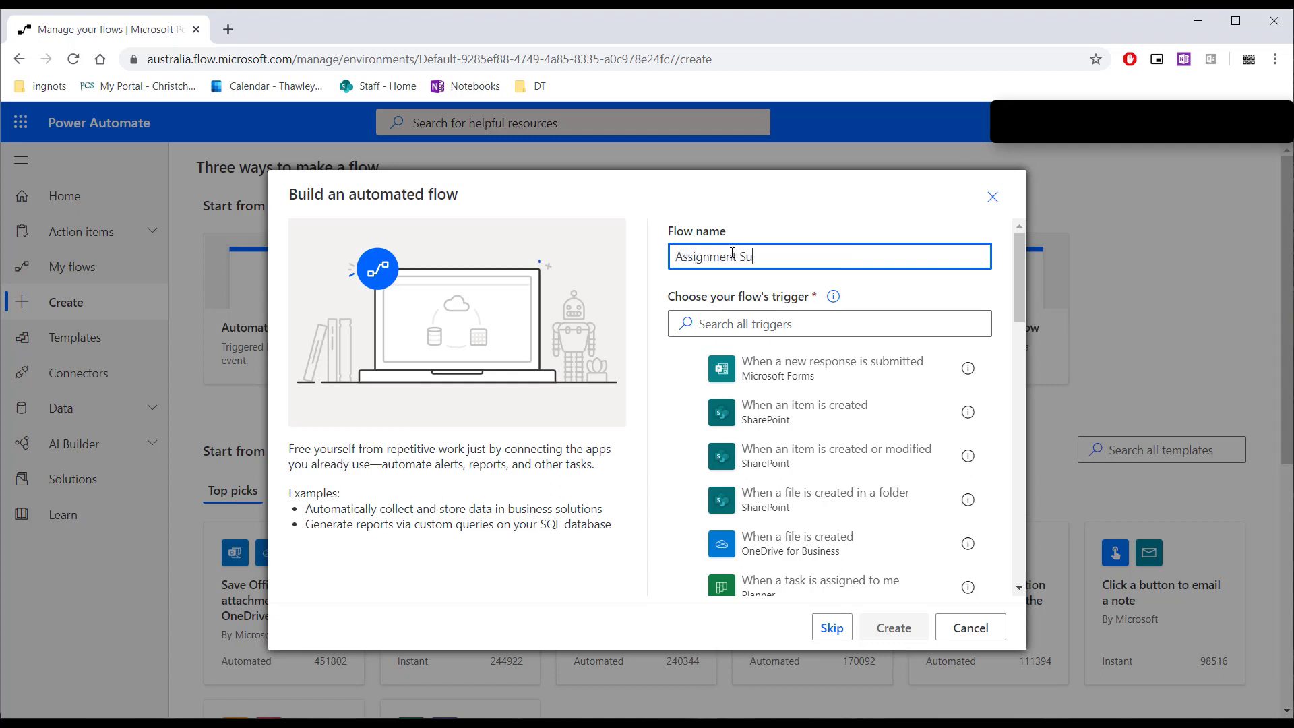
{"action": "type", "text": "bmitted"}
{"action": "left_click", "coordinate": [836, 639]}
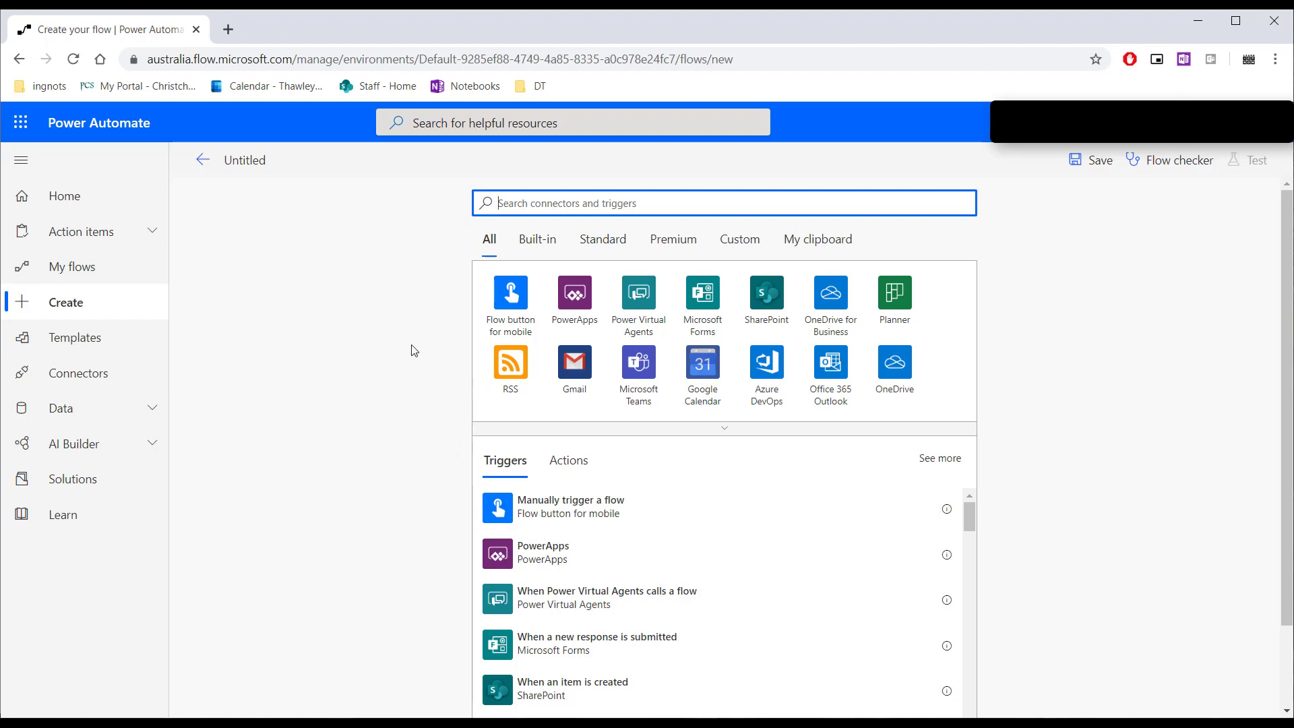
Search the triggers for "sharepoint file" and add the SharePoint trigger "When a file is created (properties only)"
{"action": "scroll", "coordinate": [426, 327], "scroll_direction": "down", "scroll_amount": 1}
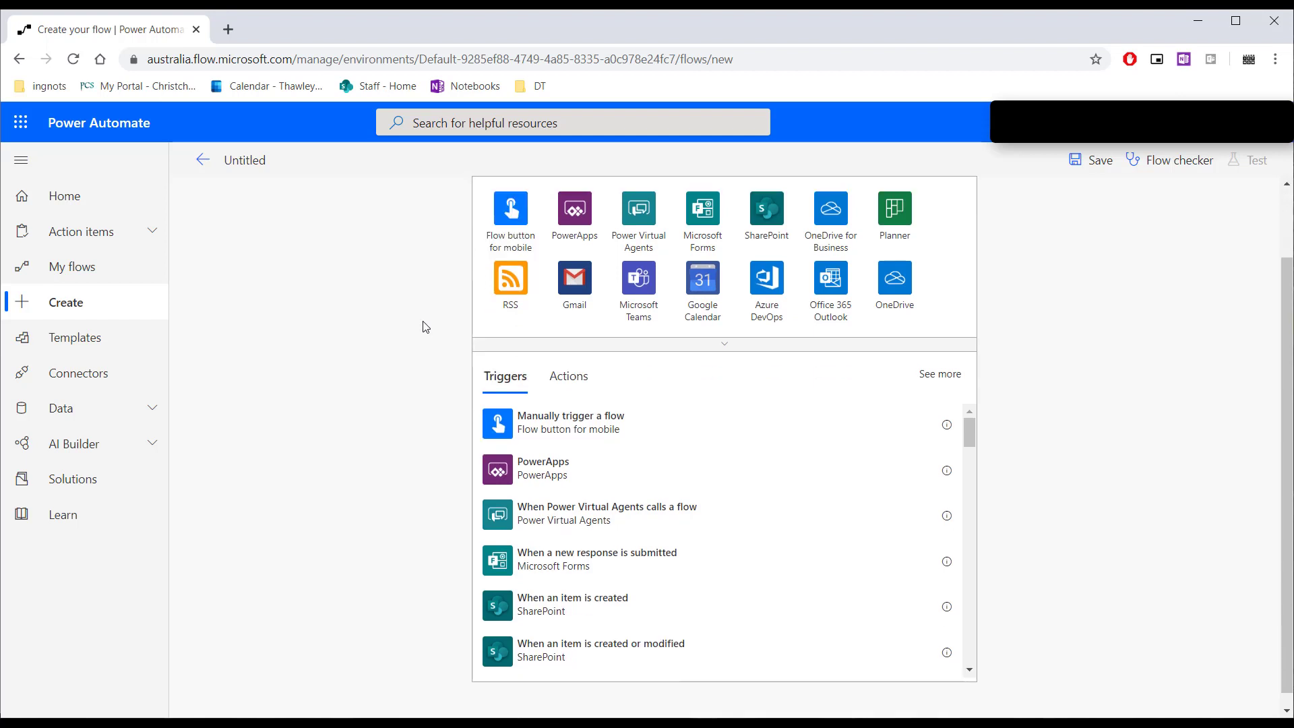
{"action": "scroll", "coordinate": [426, 476], "scroll_direction": "down", "scroll_amount": 1}
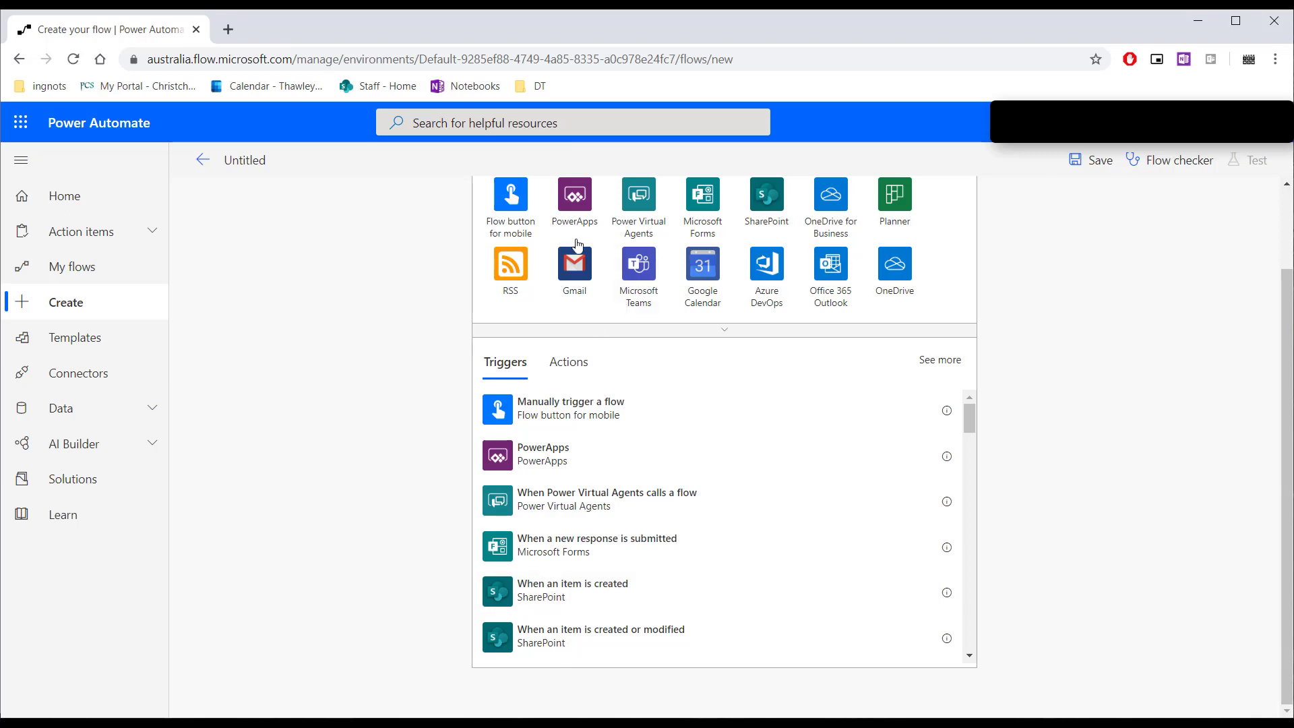
{"action": "scroll", "coordinate": [577, 244], "scroll_direction": "up", "scroll_amount": 2}
{"action": "type", "text": "sha"}
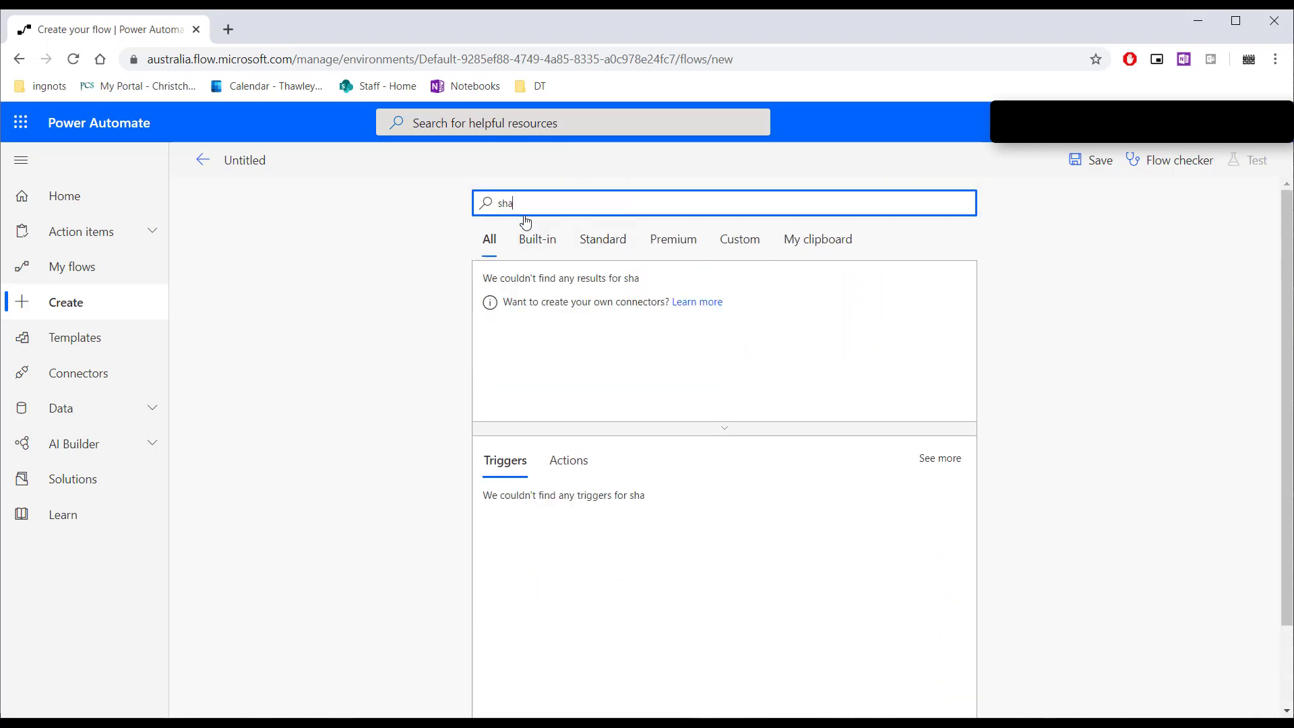
{"action": "type", "text": "repoint file"}
{"action": "scroll", "coordinate": [537, 578], "scroll_direction": "down", "scroll_amount": 2}
{"action": "scroll", "coordinate": [537, 578], "scroll_direction": "up", "scroll_amount": 2}
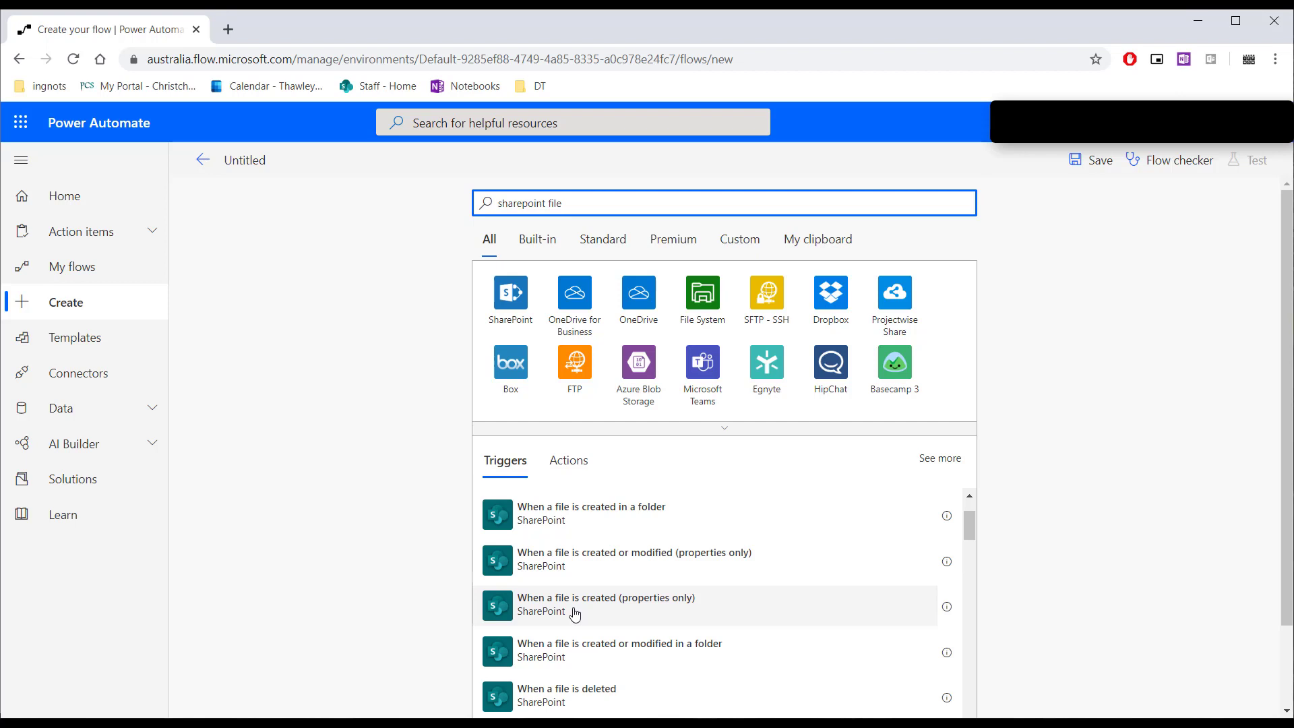
{"action": "left_click", "coordinate": [636, 599]}
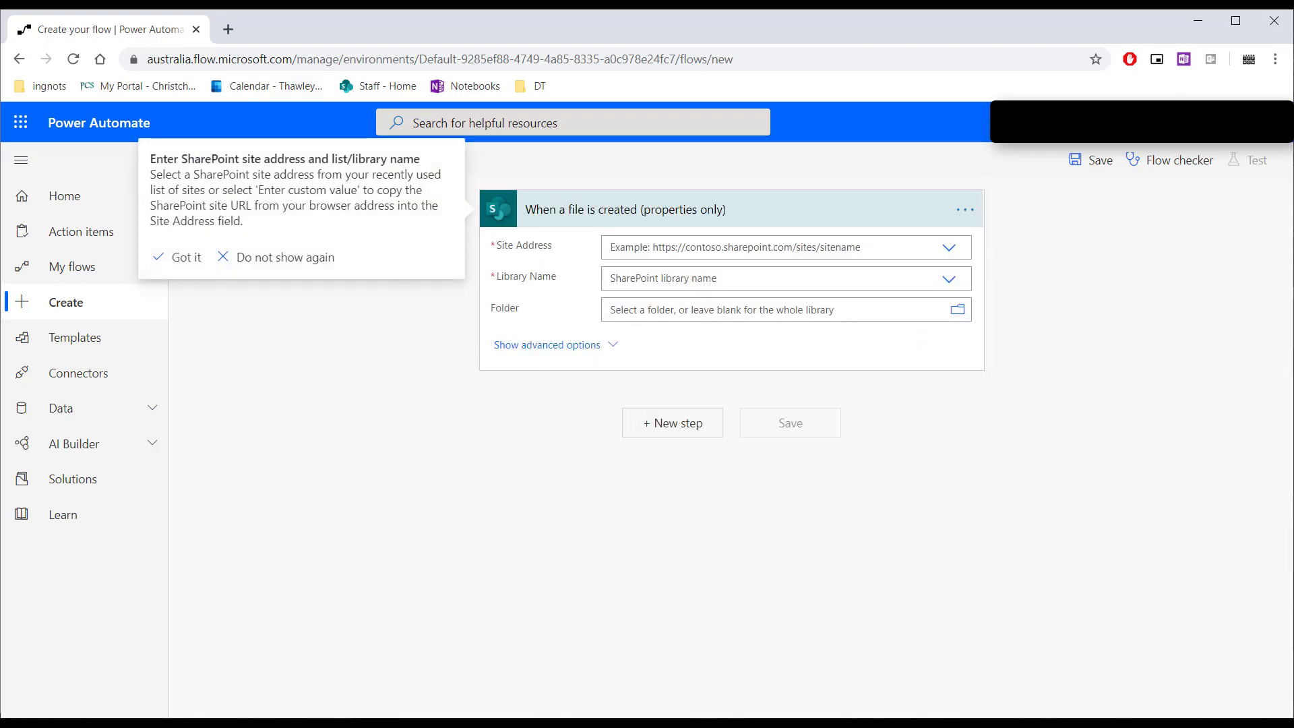
Set the trigger's site address to "(2020) 11 Digital Technologies (Computing) 41" and its library name to Student Work
{"action": "key", "text": "alt+Tab"}
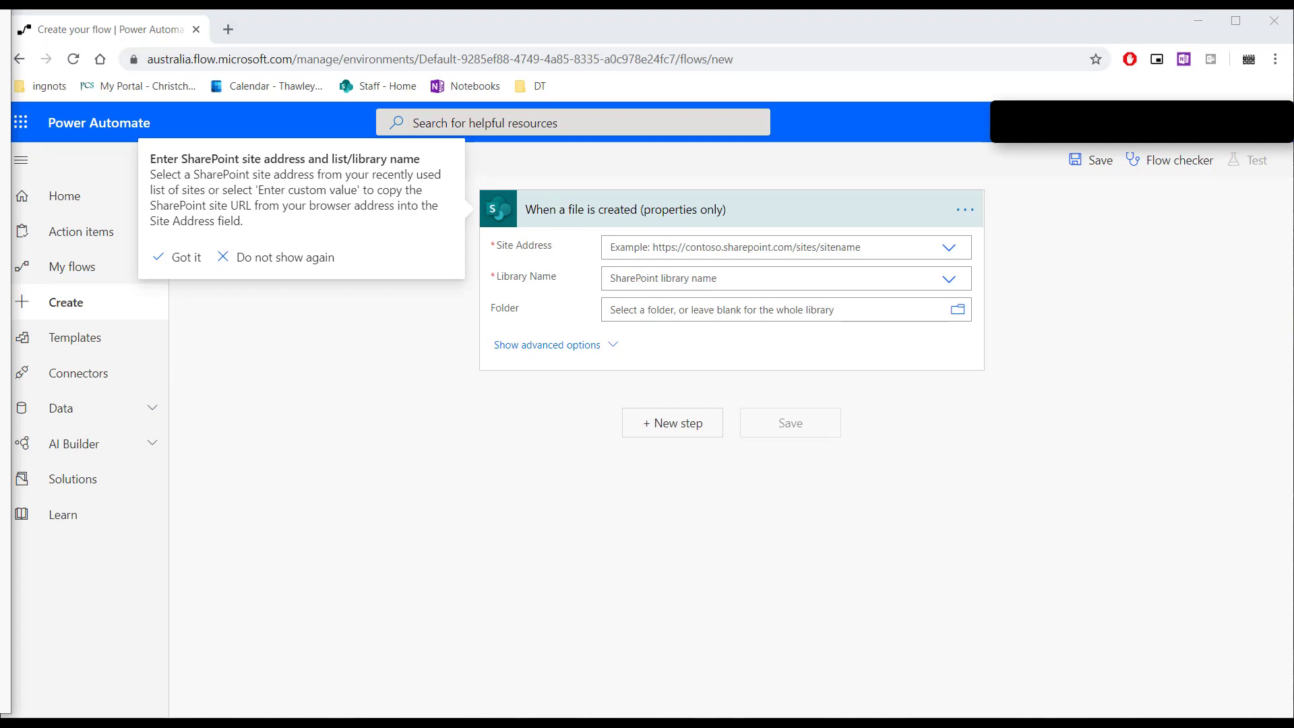
{"action": "left_click", "coordinate": [943, 254]}
{"action": "left_click", "coordinate": [947, 248]}
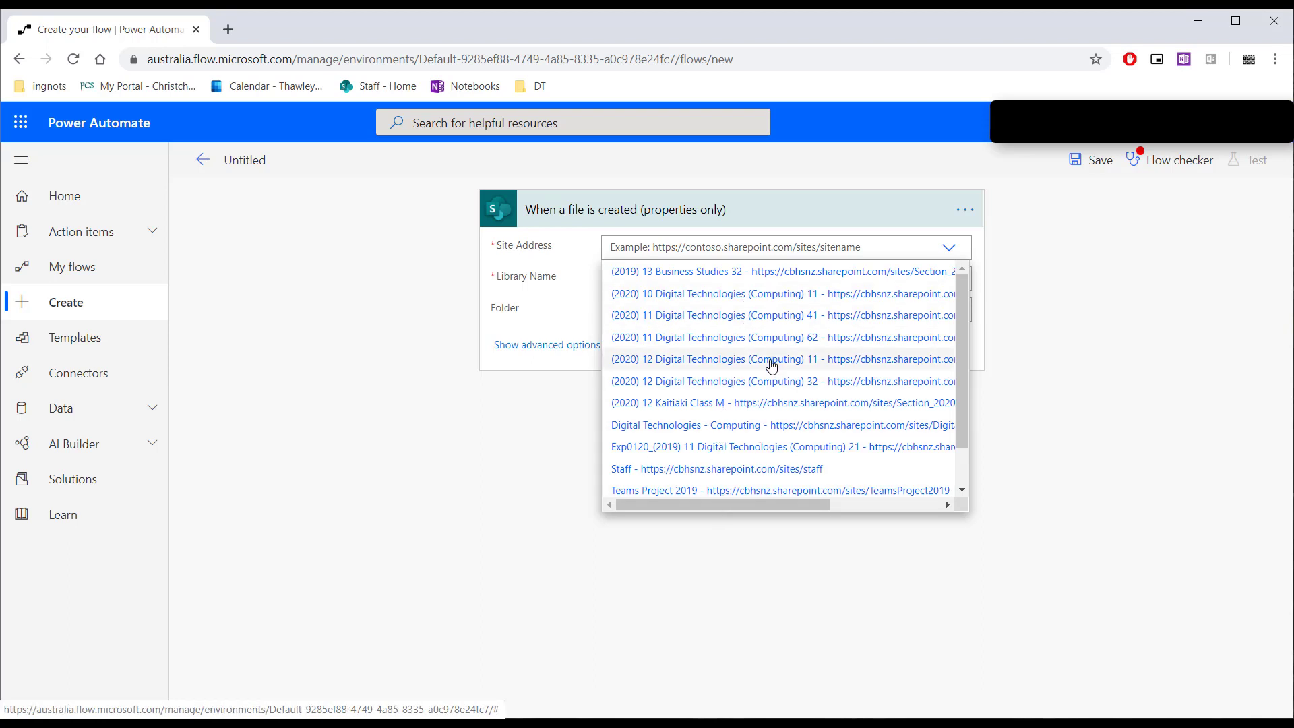
{"action": "scroll", "coordinate": [758, 388], "scroll_direction": "down", "scroll_amount": 1}
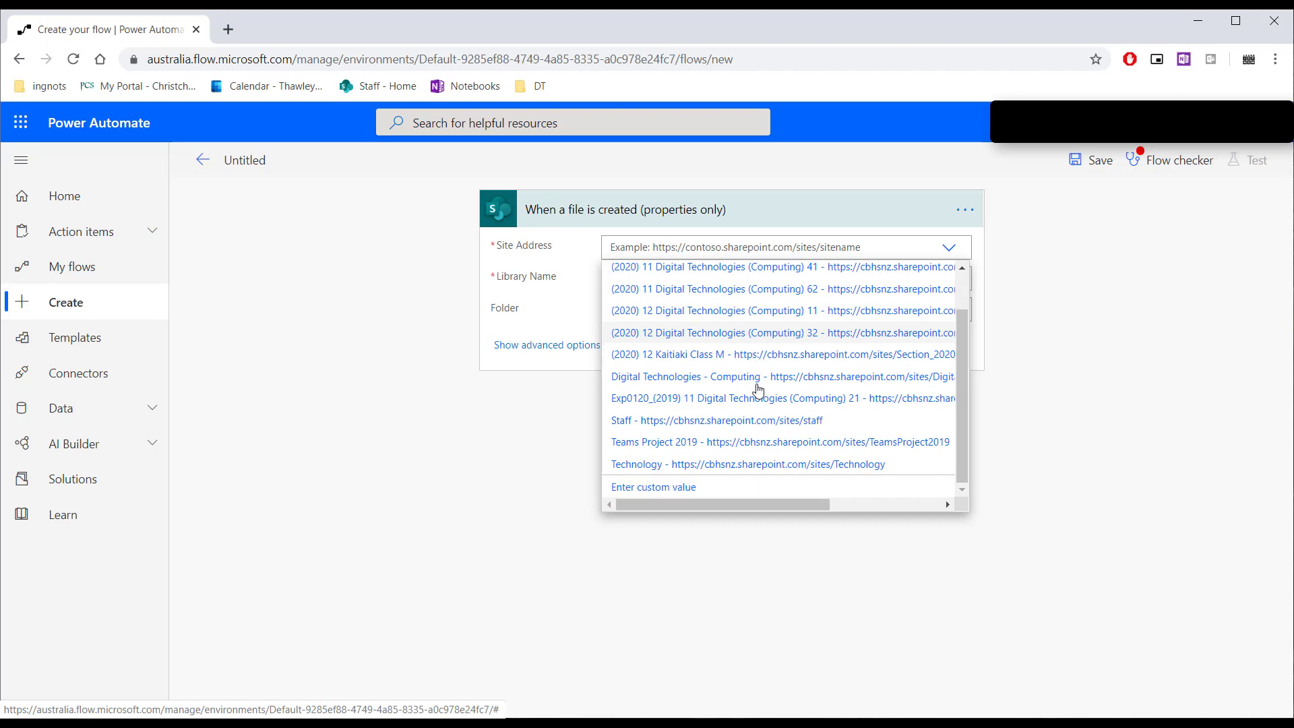
{"action": "scroll", "coordinate": [757, 390], "scroll_direction": "up", "scroll_amount": 1}
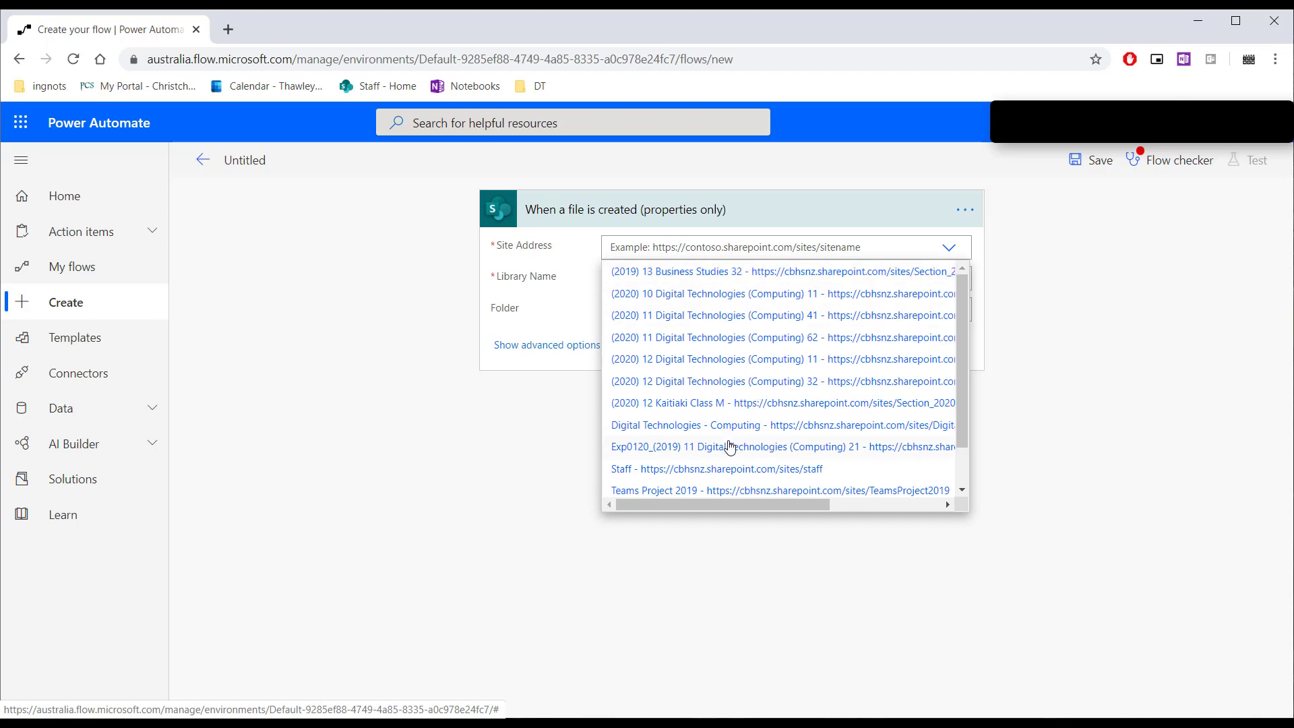
{"action": "scroll", "coordinate": [730, 445], "scroll_direction": "down", "scroll_amount": 1}
{"action": "scroll", "coordinate": [718, 401], "scroll_direction": "up", "scroll_amount": 1}
{"action": "left_click", "coordinate": [736, 325]}
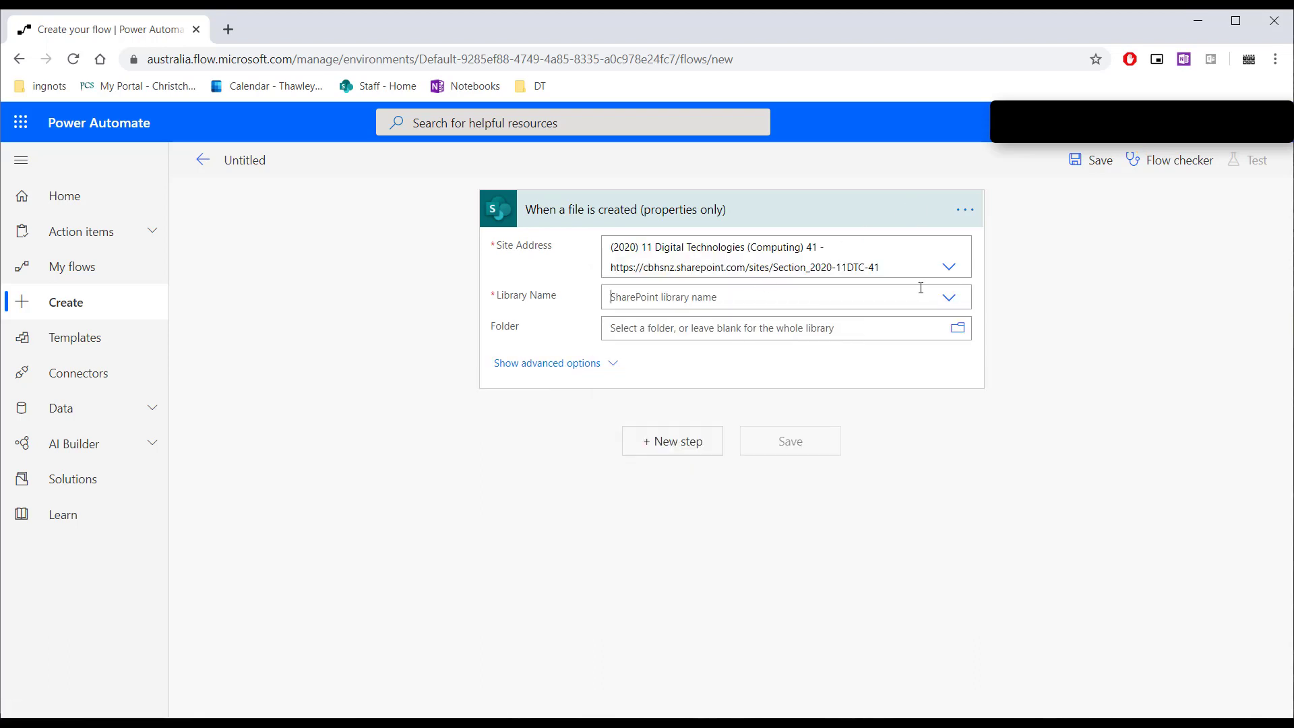
{"action": "left_click", "coordinate": [949, 297]}
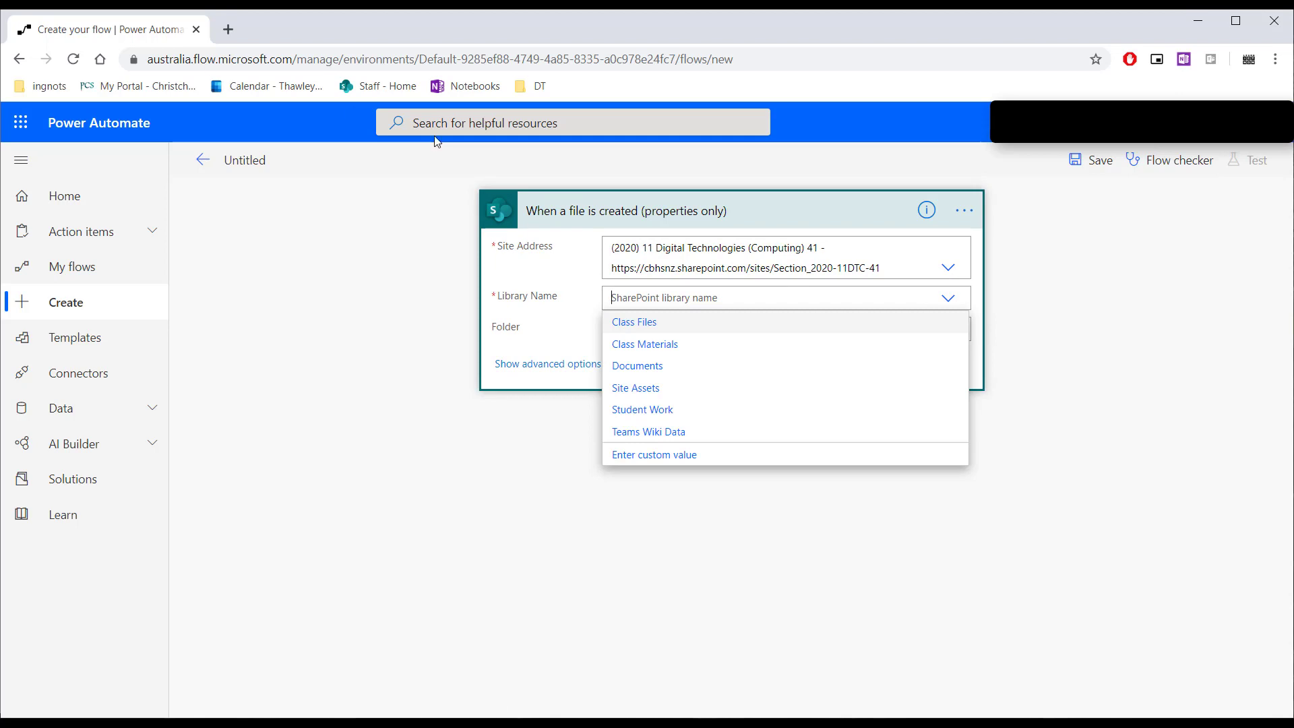
{"action": "left_click", "coordinate": [643, 411]}
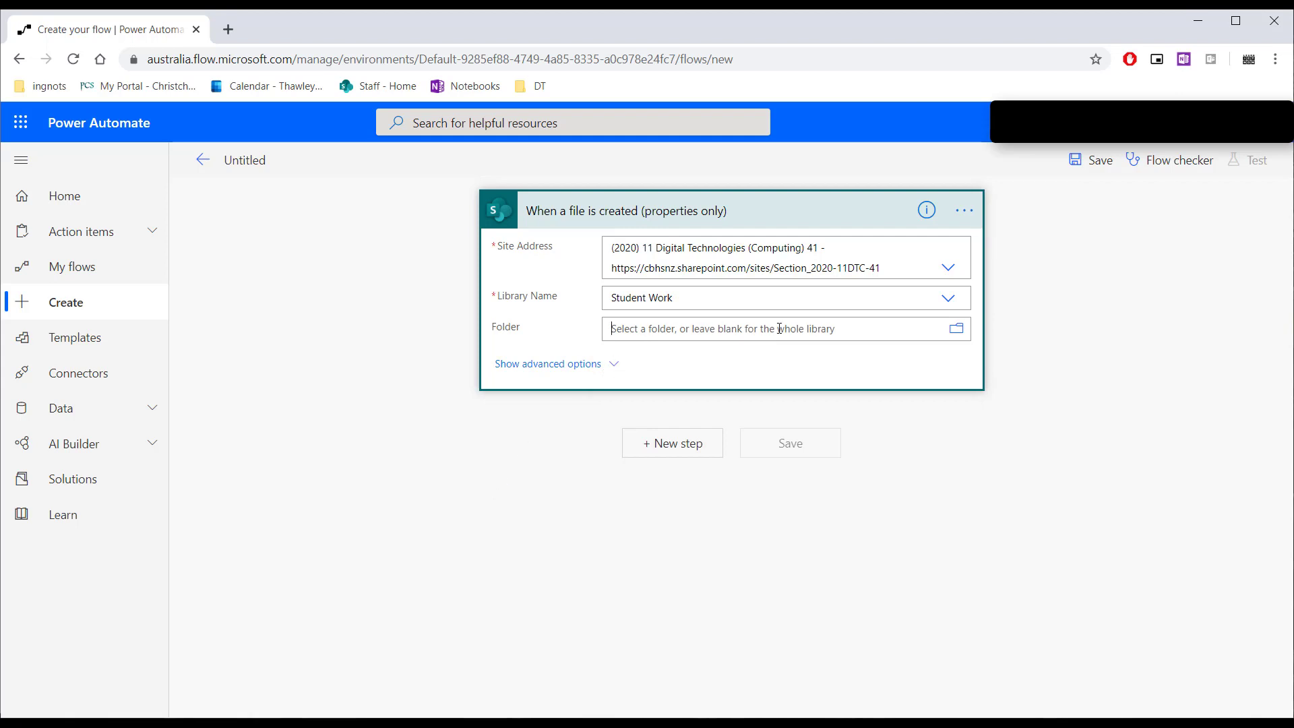
Set the trigger's folder to Submitted files inside the Student Work folder
{"action": "left_click", "coordinate": [957, 329]}
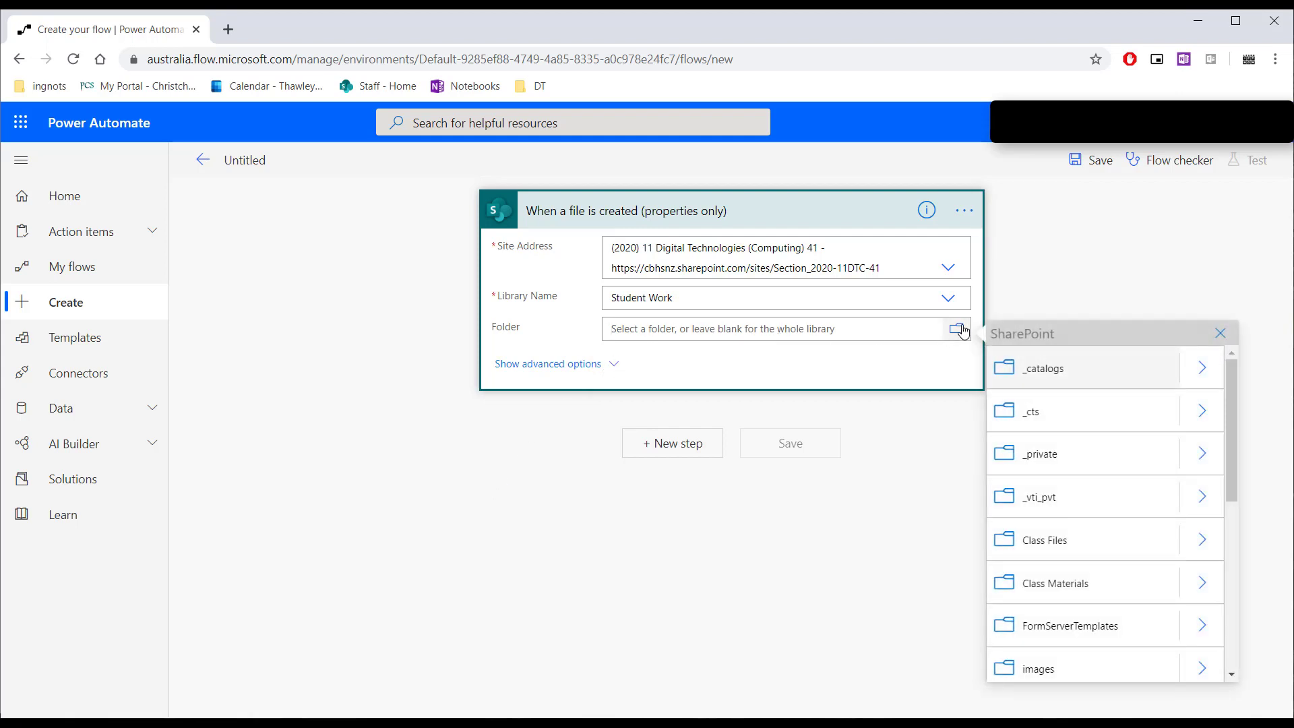
{"action": "scroll", "coordinate": [1170, 597], "scroll_direction": "down", "scroll_amount": 3}
{"action": "scroll", "coordinate": [1170, 596], "scroll_direction": "down", "scroll_amount": 3}
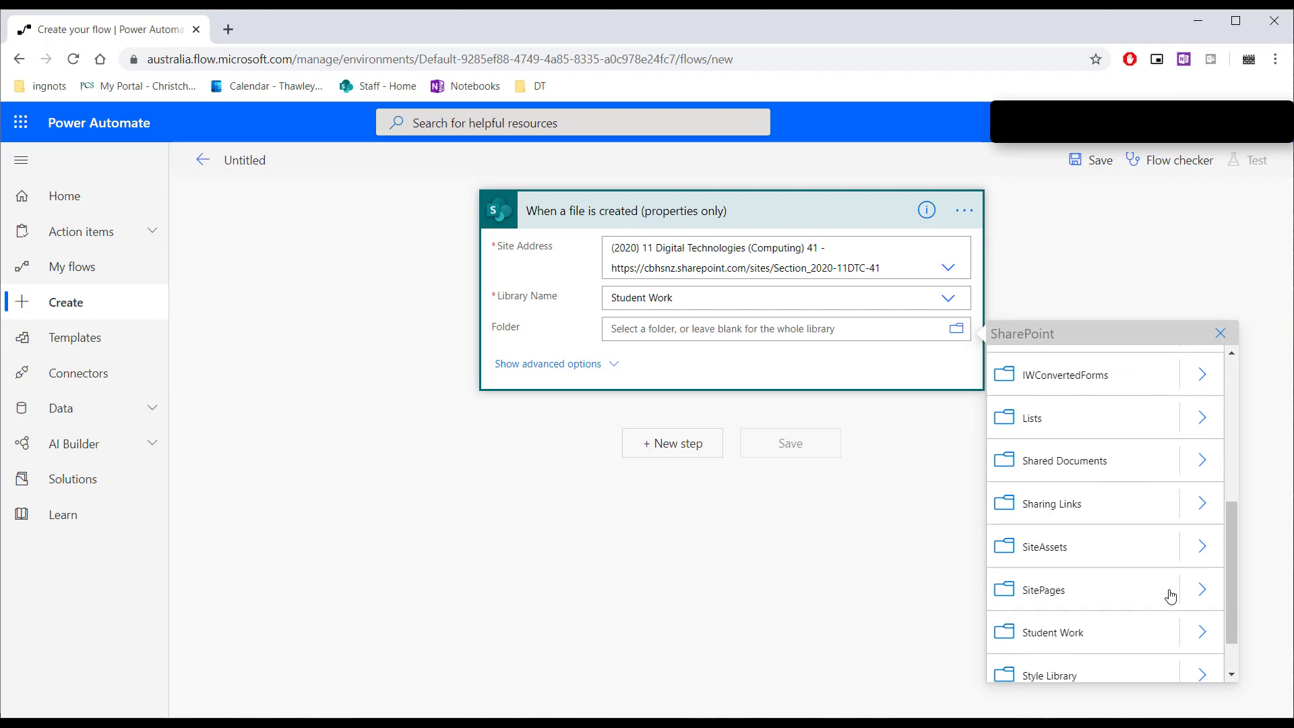
{"action": "scroll", "coordinate": [1170, 597], "scroll_direction": "down", "scroll_amount": 1}
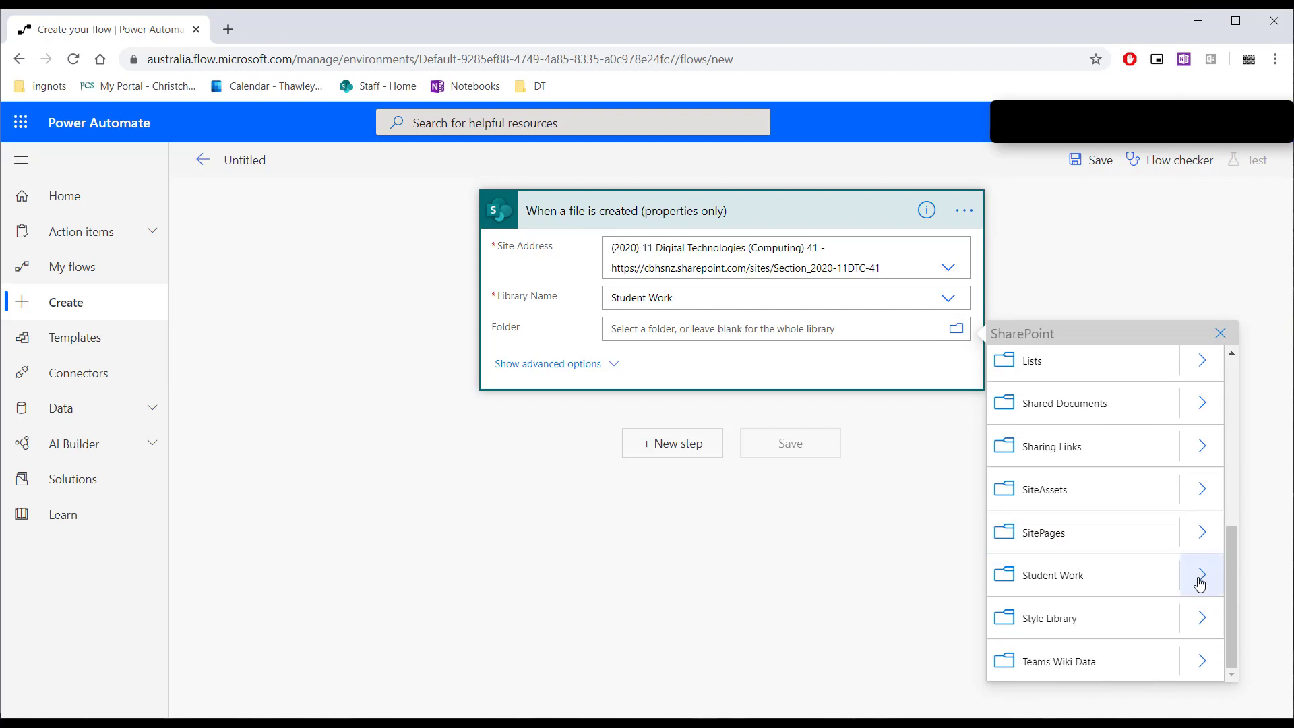
{"action": "left_click", "coordinate": [1201, 581]}
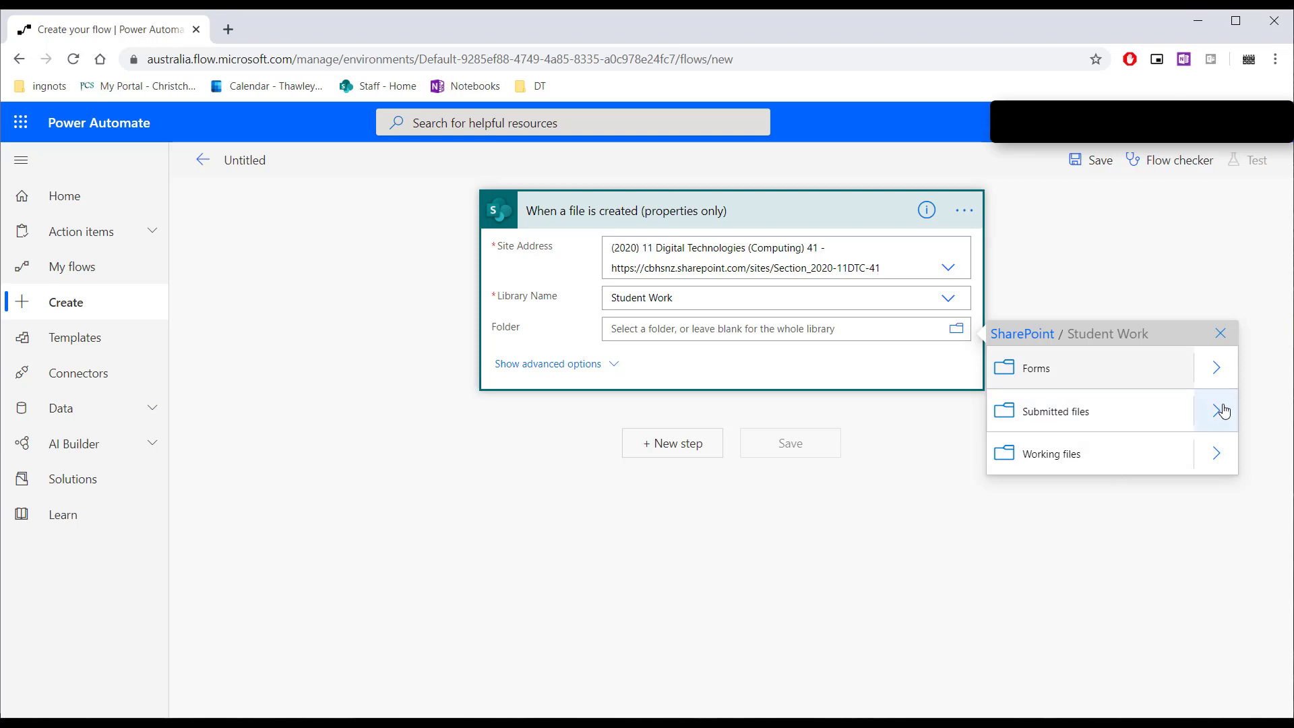
{"action": "left_click", "coordinate": [1129, 421]}
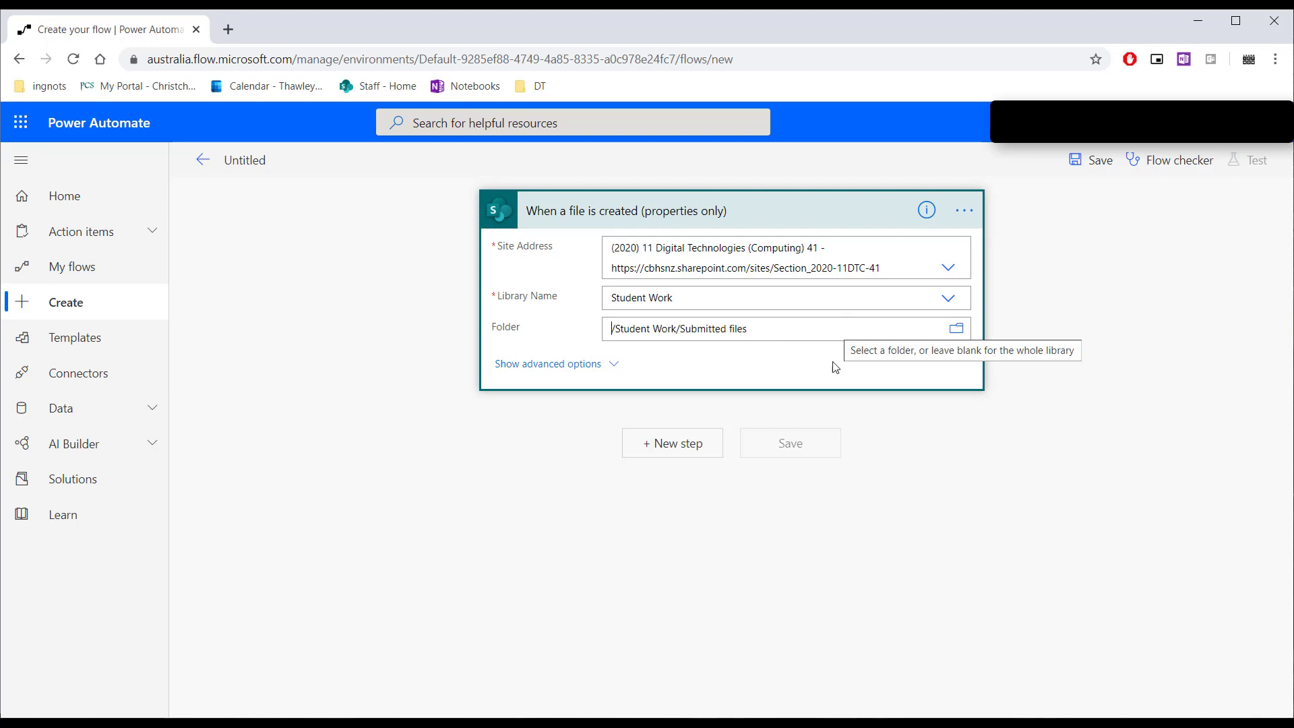
Add a new step after the trigger using the Condition control action, found by searching for "condition"
{"action": "left_click", "coordinate": [667, 438]}
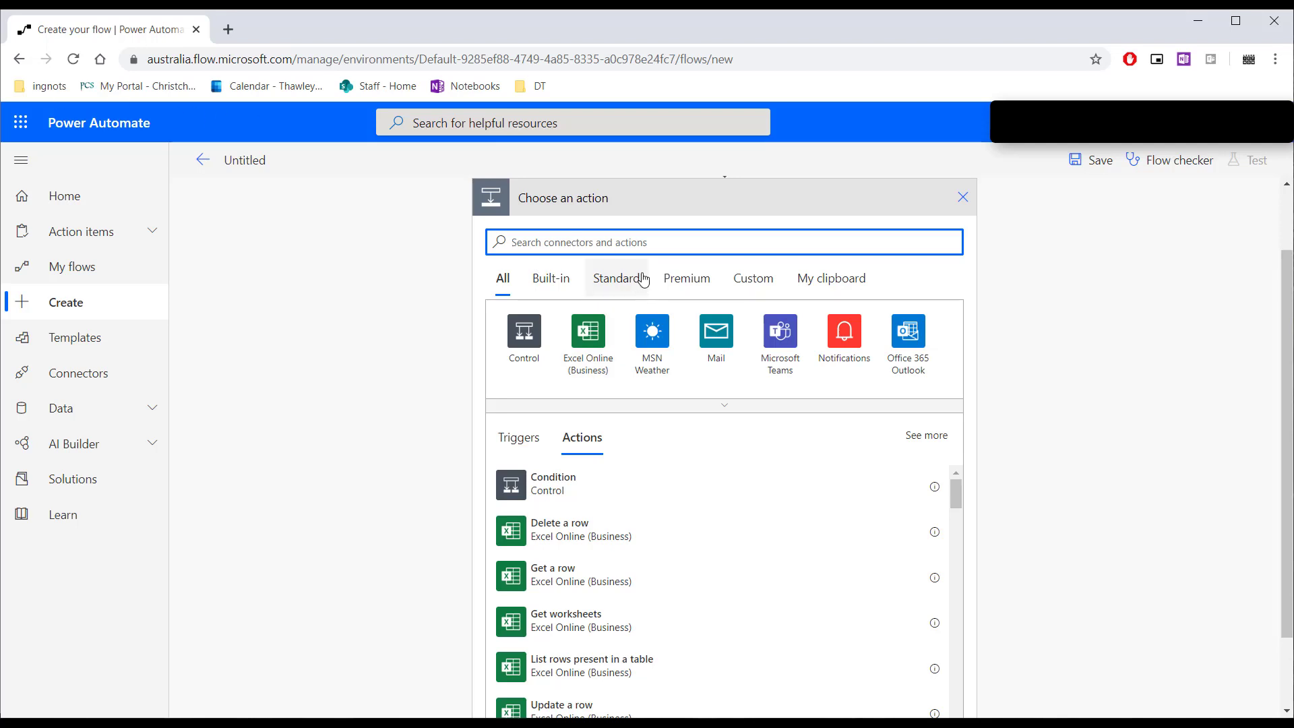
{"action": "type", "text": "is folder"}
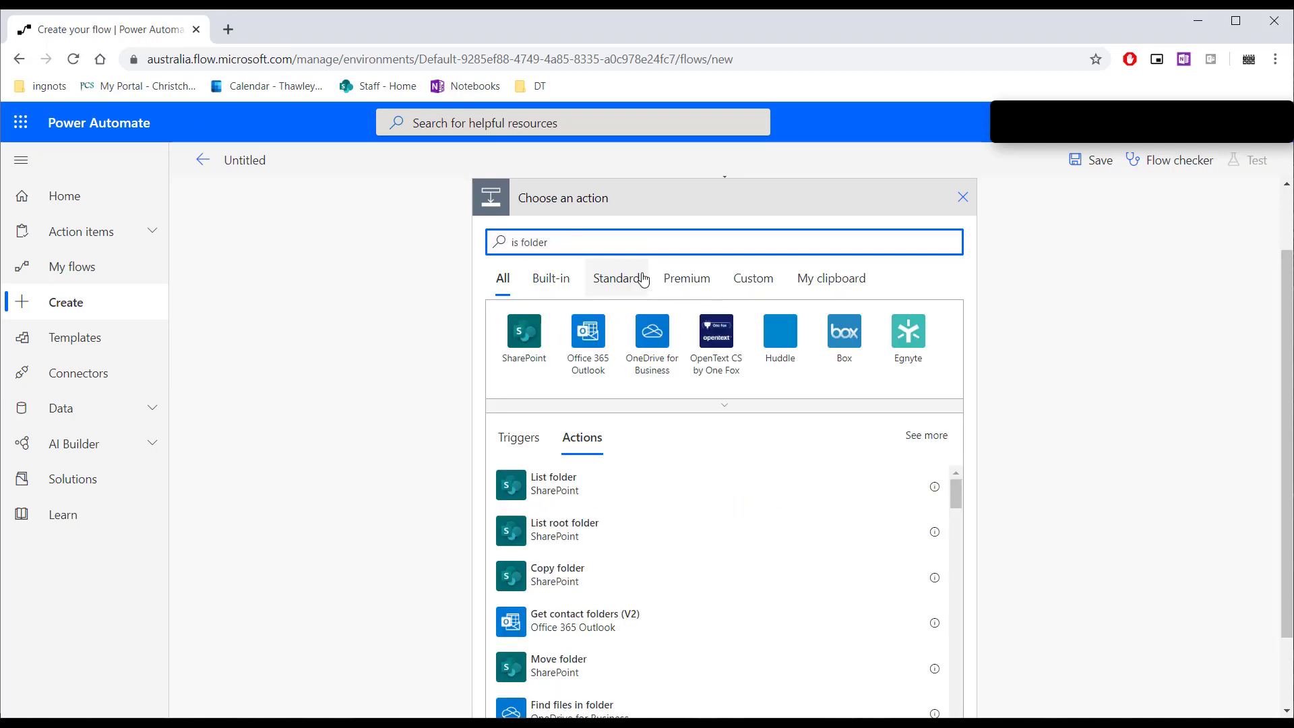
{"action": "key", "text": "ctrl+a"}
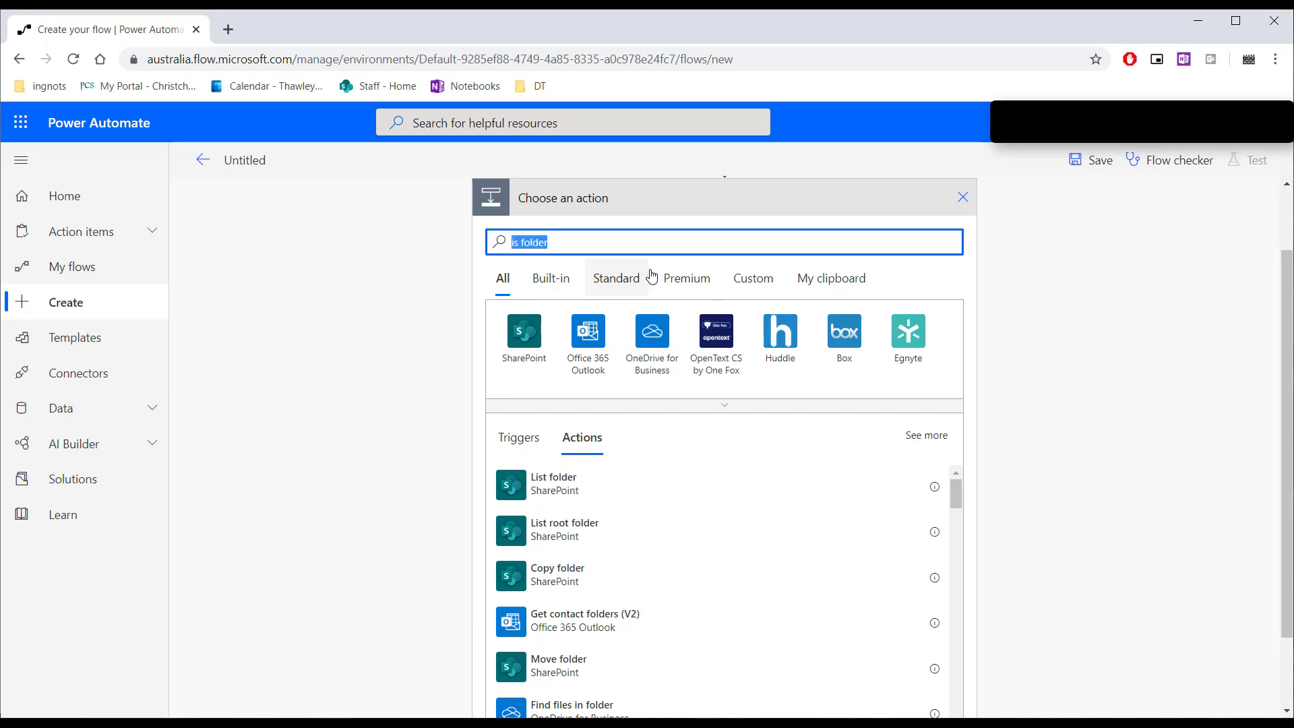
{"action": "type", "text": "condi"}
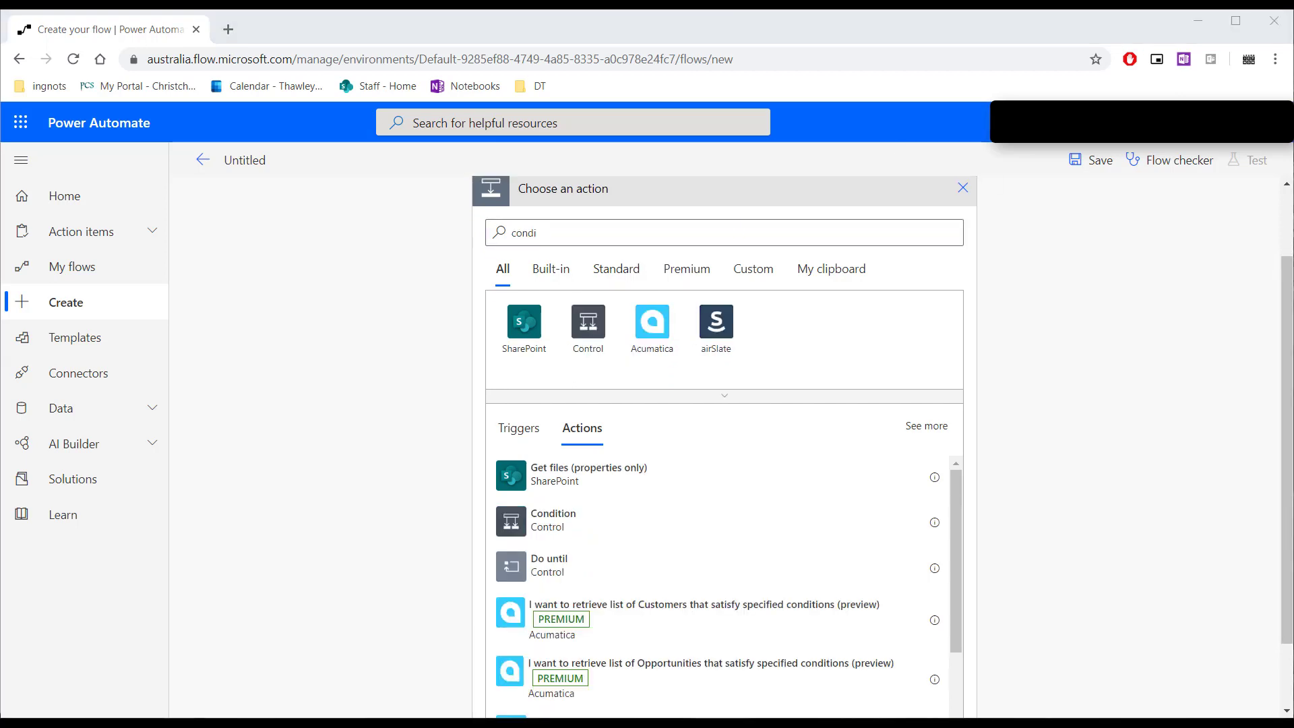
{"action": "left_click", "coordinate": [562, 227]}
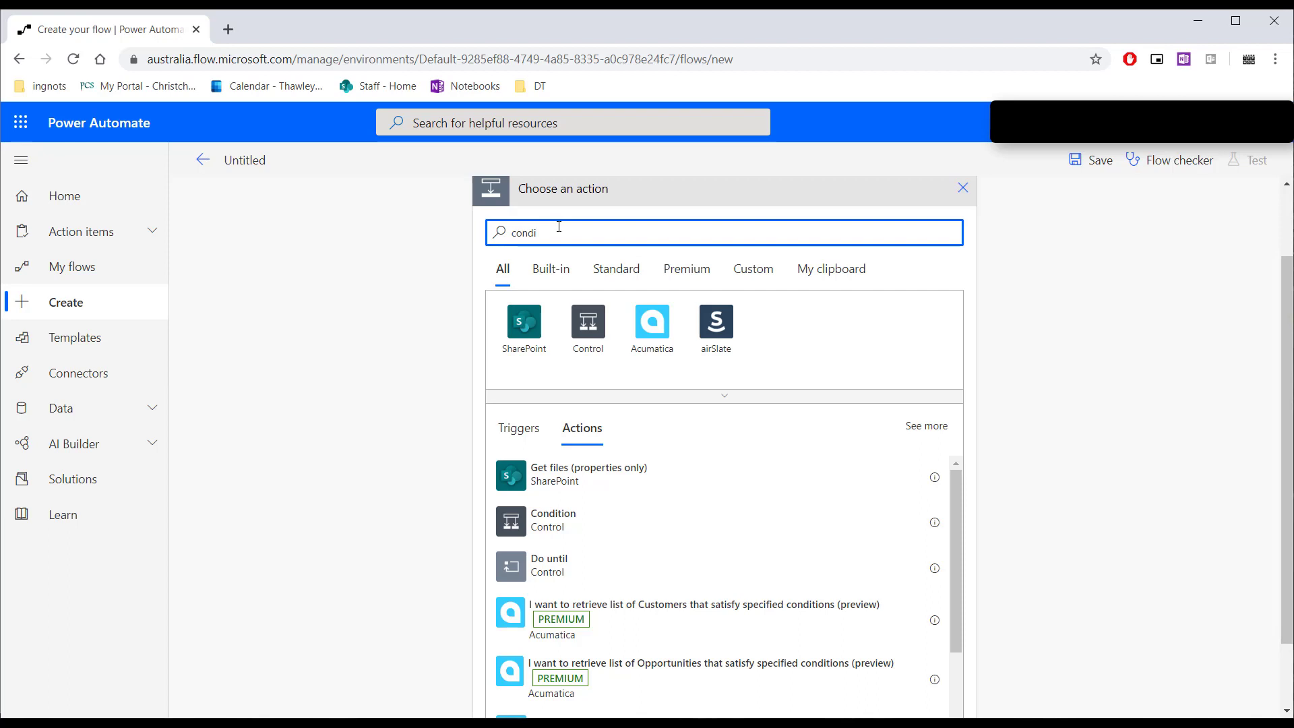
{"action": "type", "text": "tion"}
{"action": "key", "text": "BackSpace"}
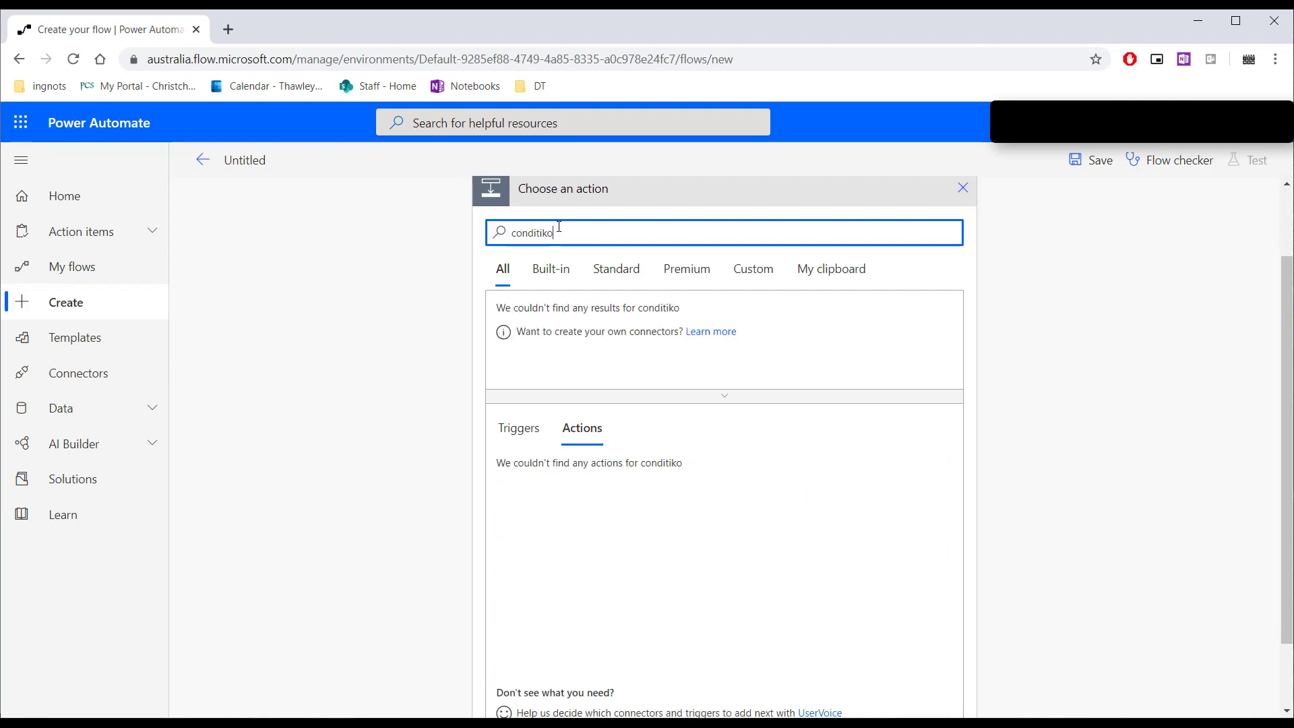
{"action": "type", "text": "on"}
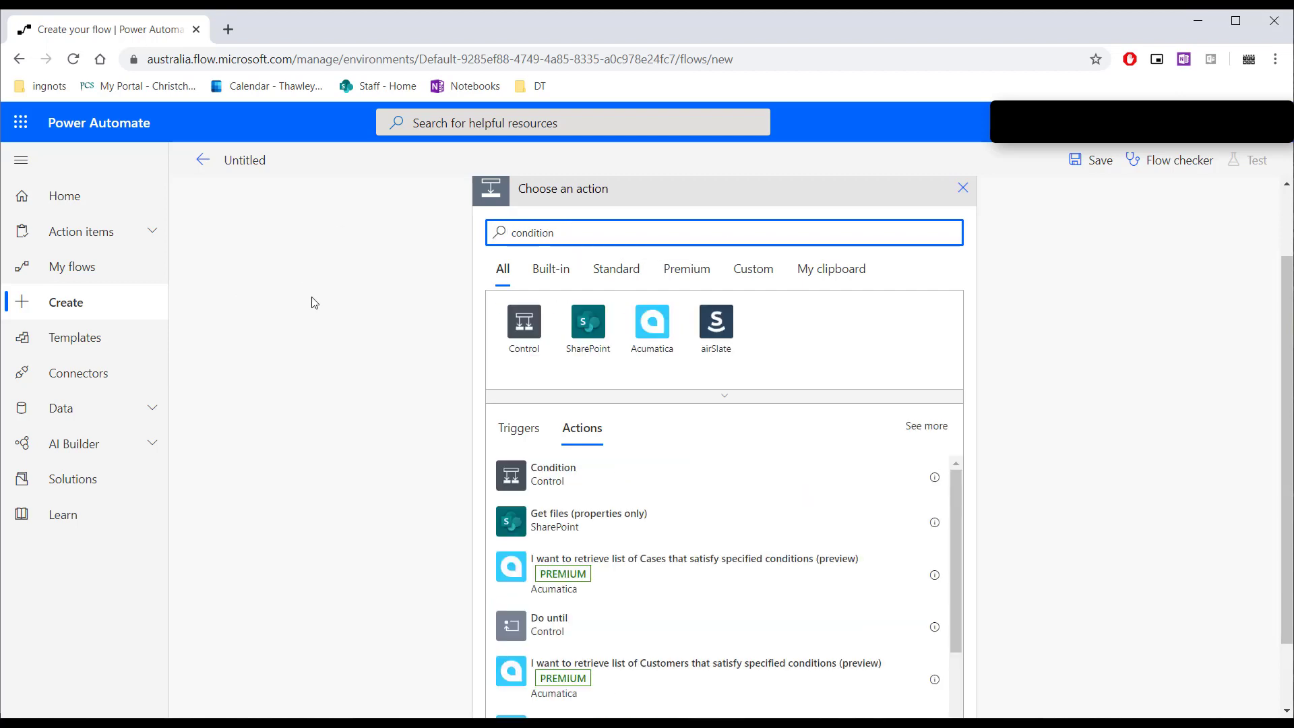
{"action": "left_click", "coordinate": [553, 484]}
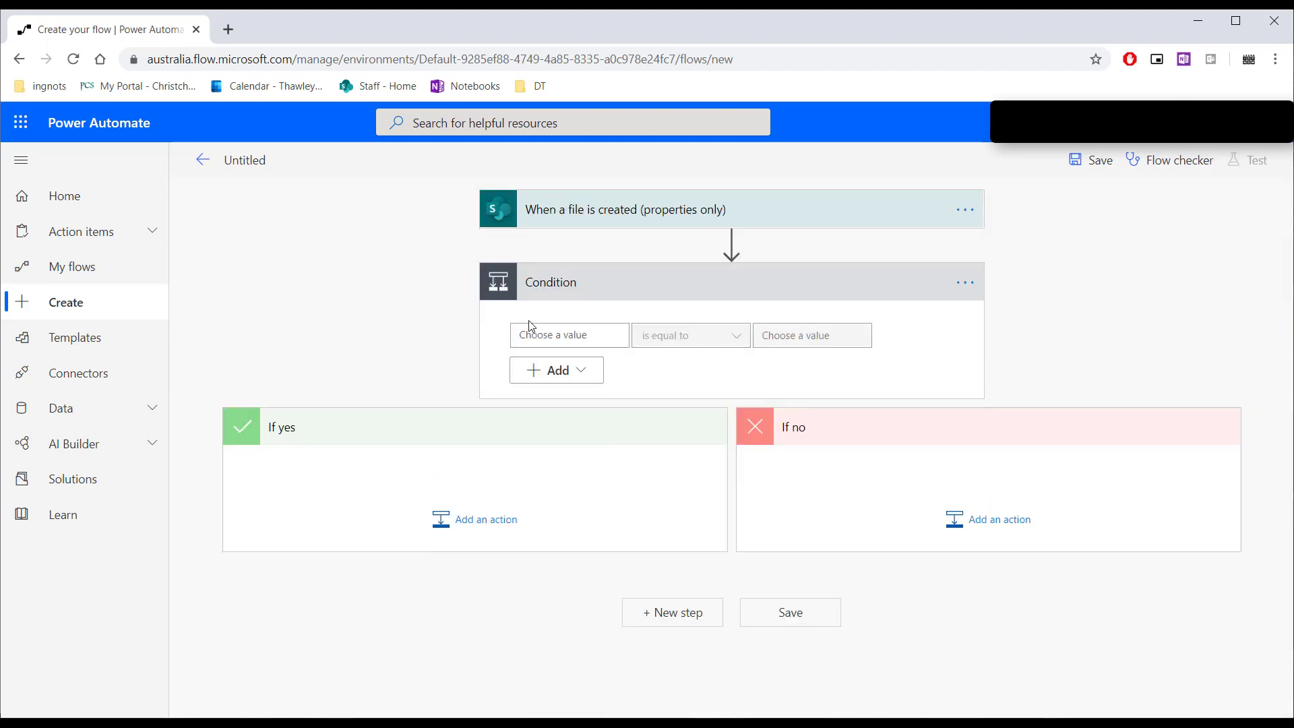
Set the condition to check that the trigger's IsFolder dynamic value is equal to true
{"action": "left_click", "coordinate": [577, 335]}
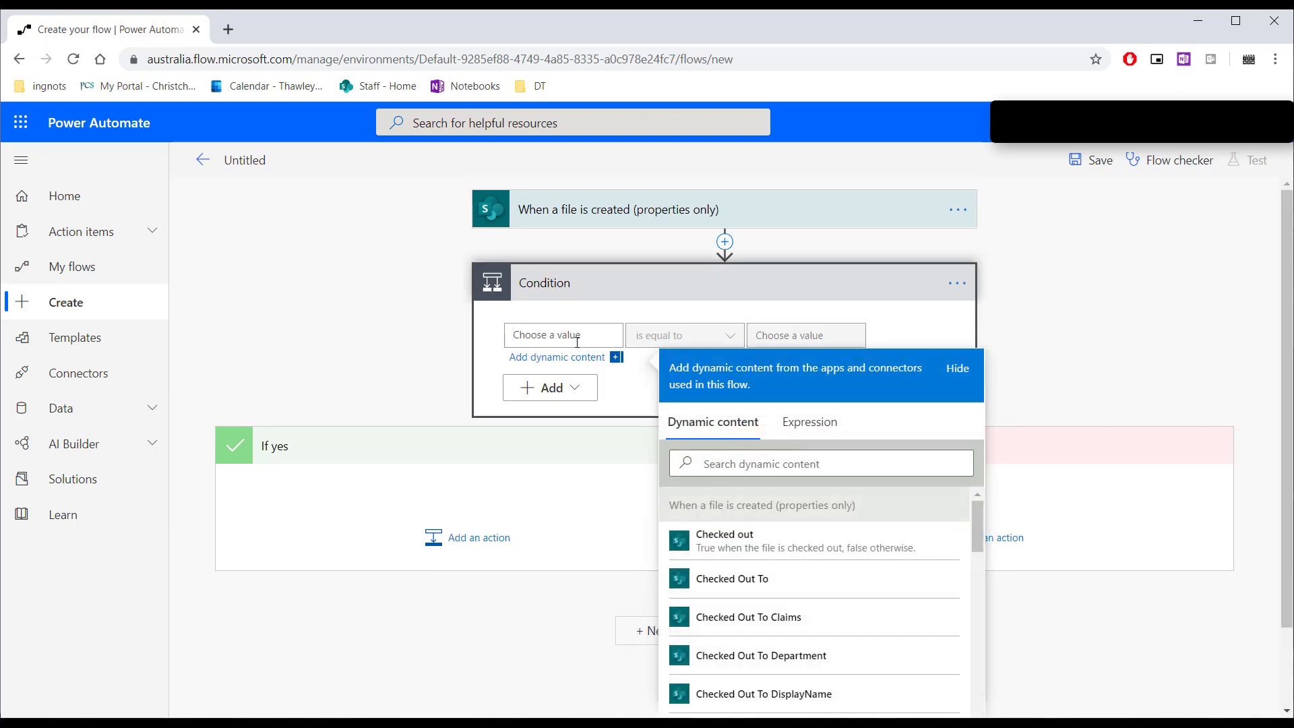
{"action": "scroll", "coordinate": [823, 551], "scroll_direction": "down", "scroll_amount": 5}
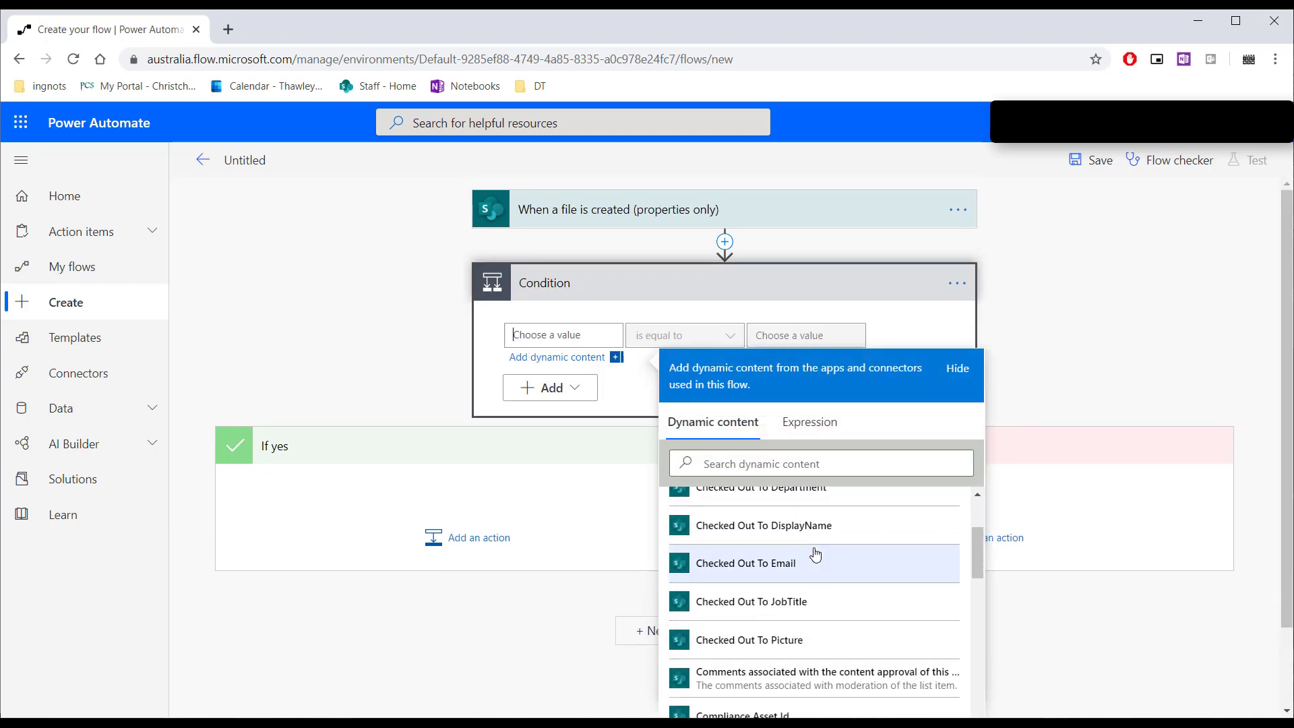
{"action": "scroll", "coordinate": [818, 557], "scroll_direction": "up", "scroll_amount": 5}
{"action": "left_click", "coordinate": [779, 465]}
{"action": "type", "text": "isfol"}
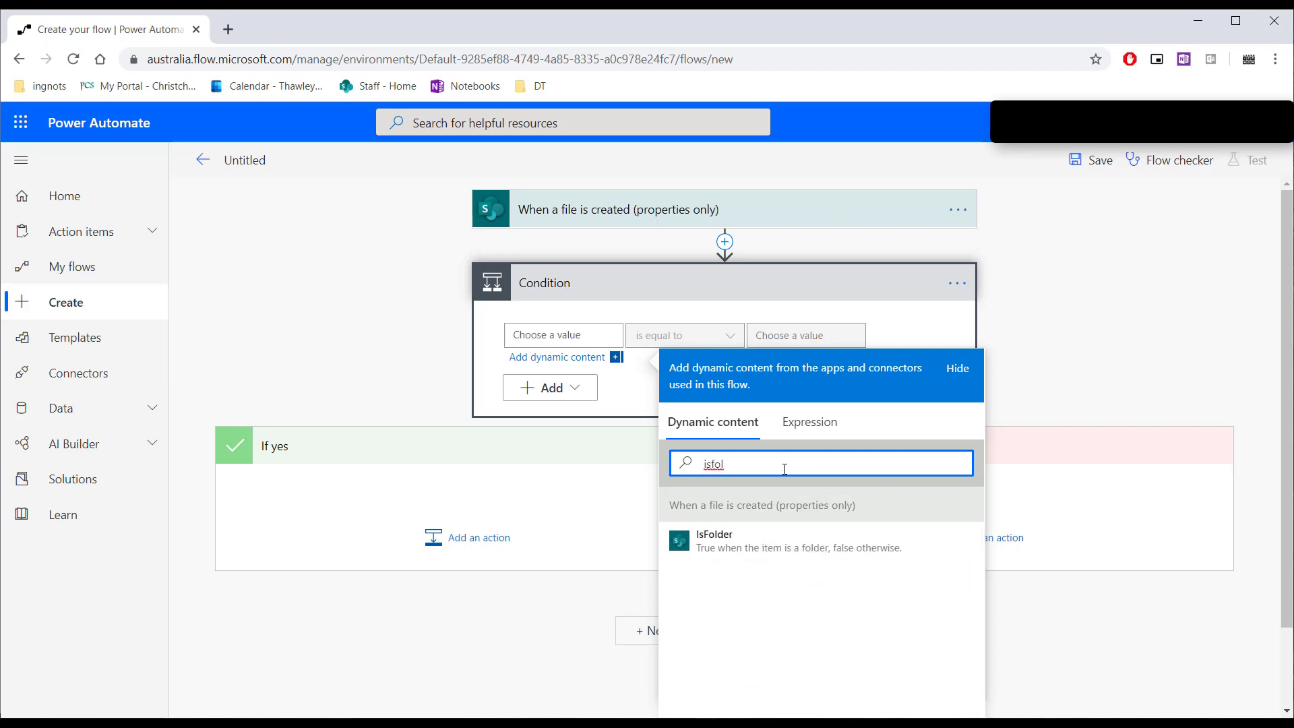
{"action": "left_click", "coordinate": [780, 543]}
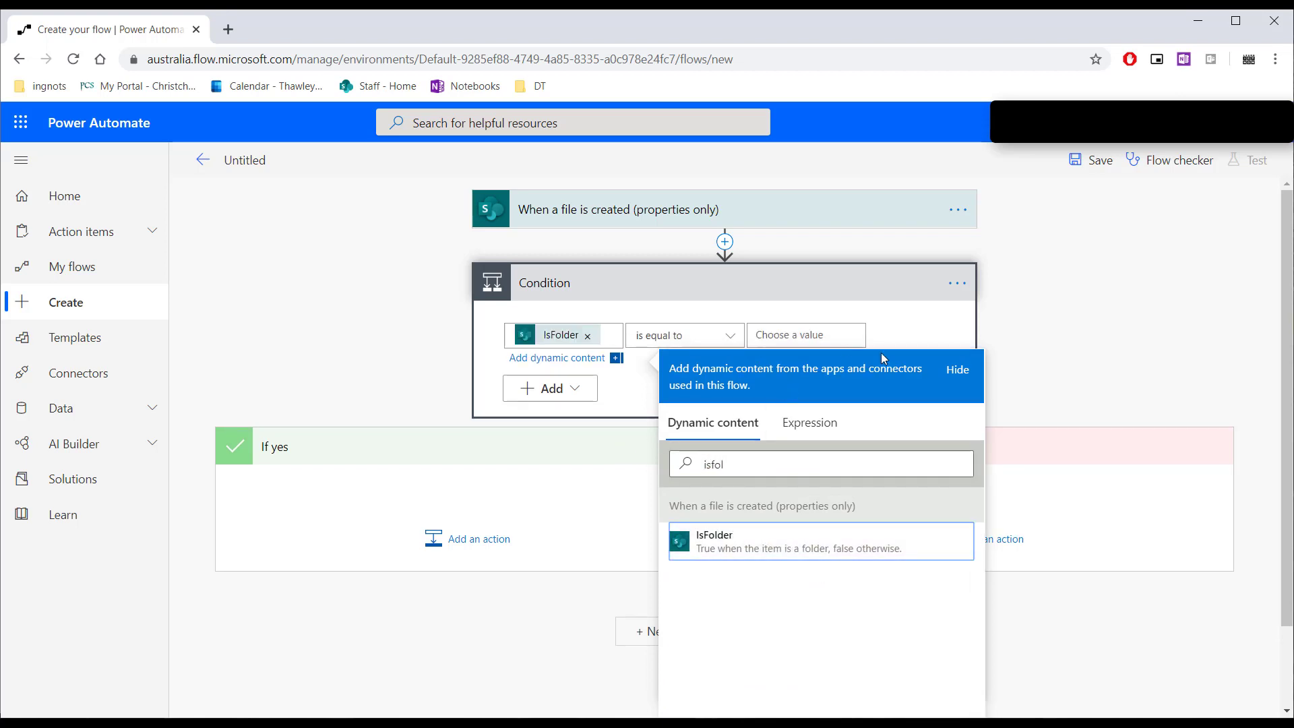
{"action": "left_click", "coordinate": [826, 334]}
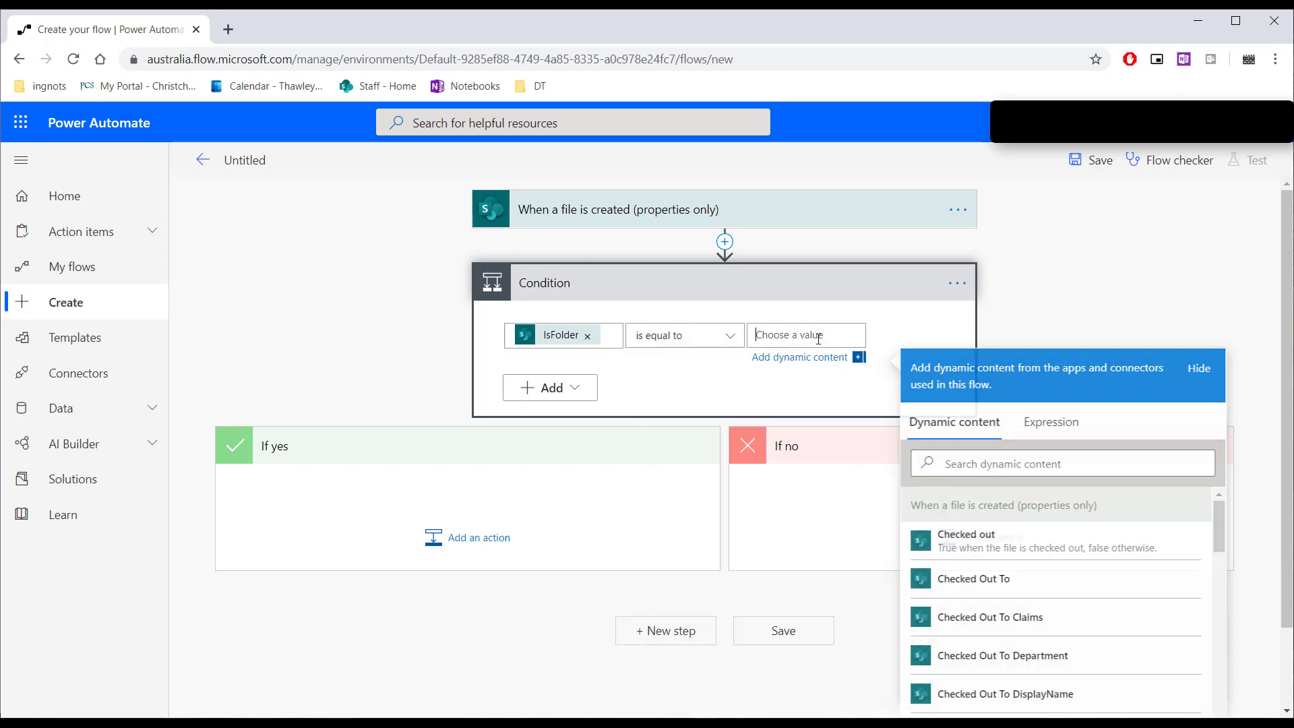
{"action": "type", "text": "true"}
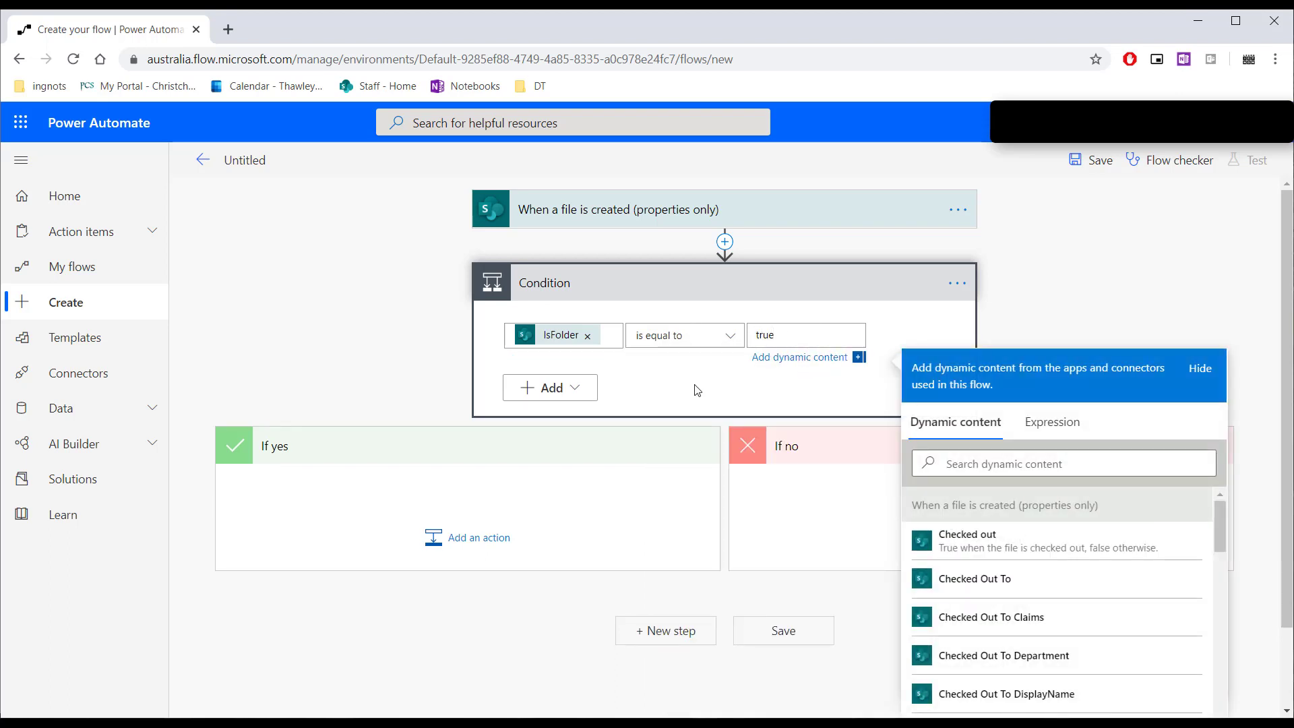
{"action": "left_click", "coordinate": [402, 341]}
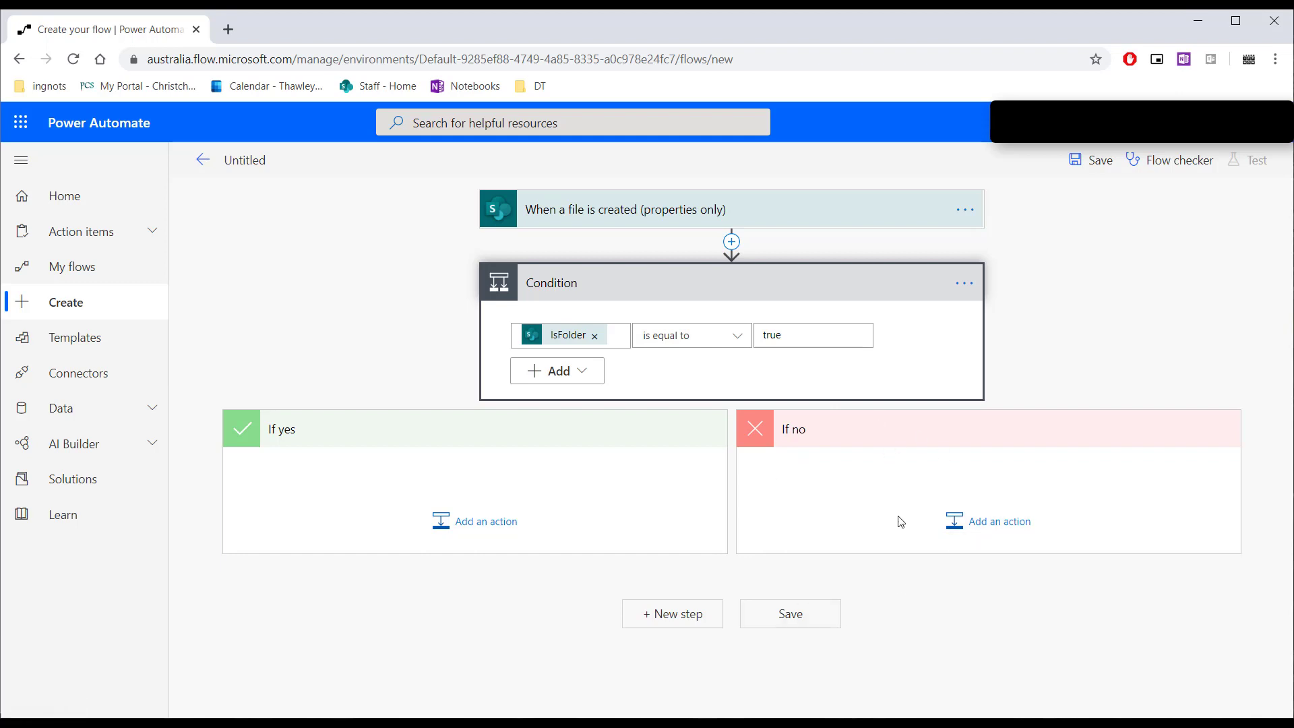
Add the Office 365 Users action Get my profile (V2) to the If yes branch, searching for "get my prof"
{"action": "left_click", "coordinate": [471, 531]}
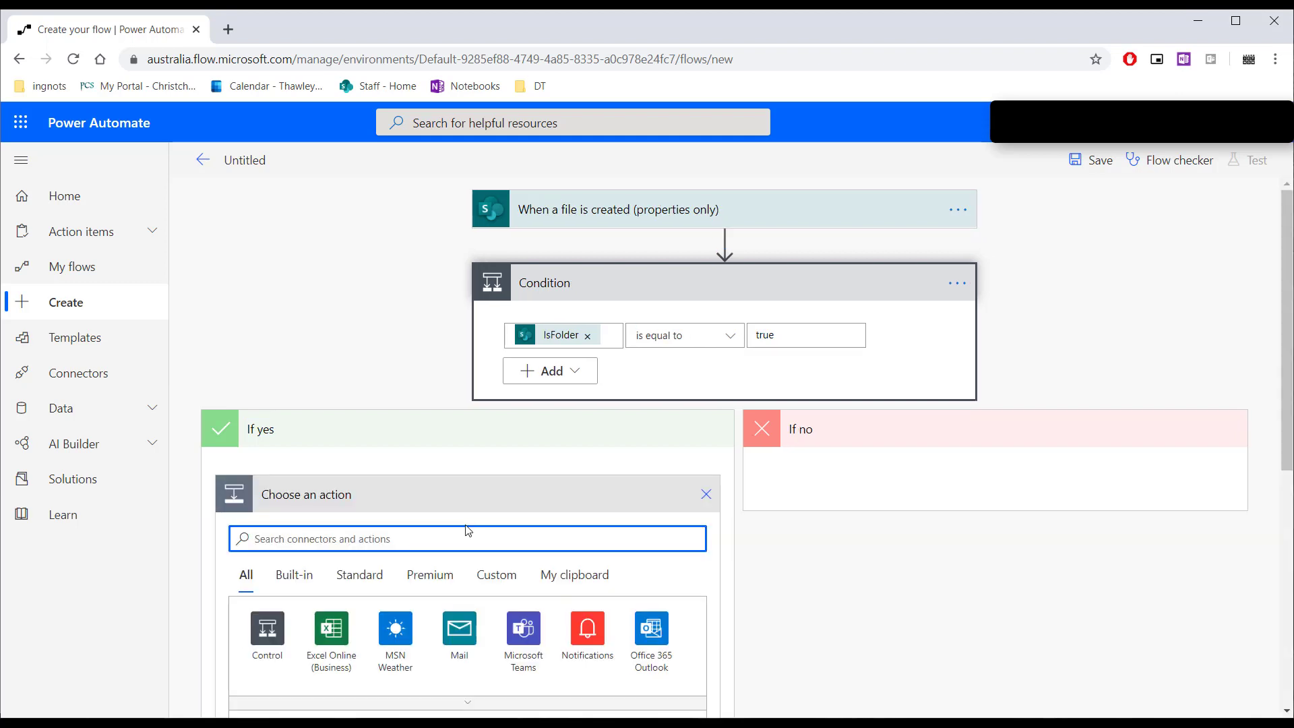
{"action": "type", "text": "get m"}
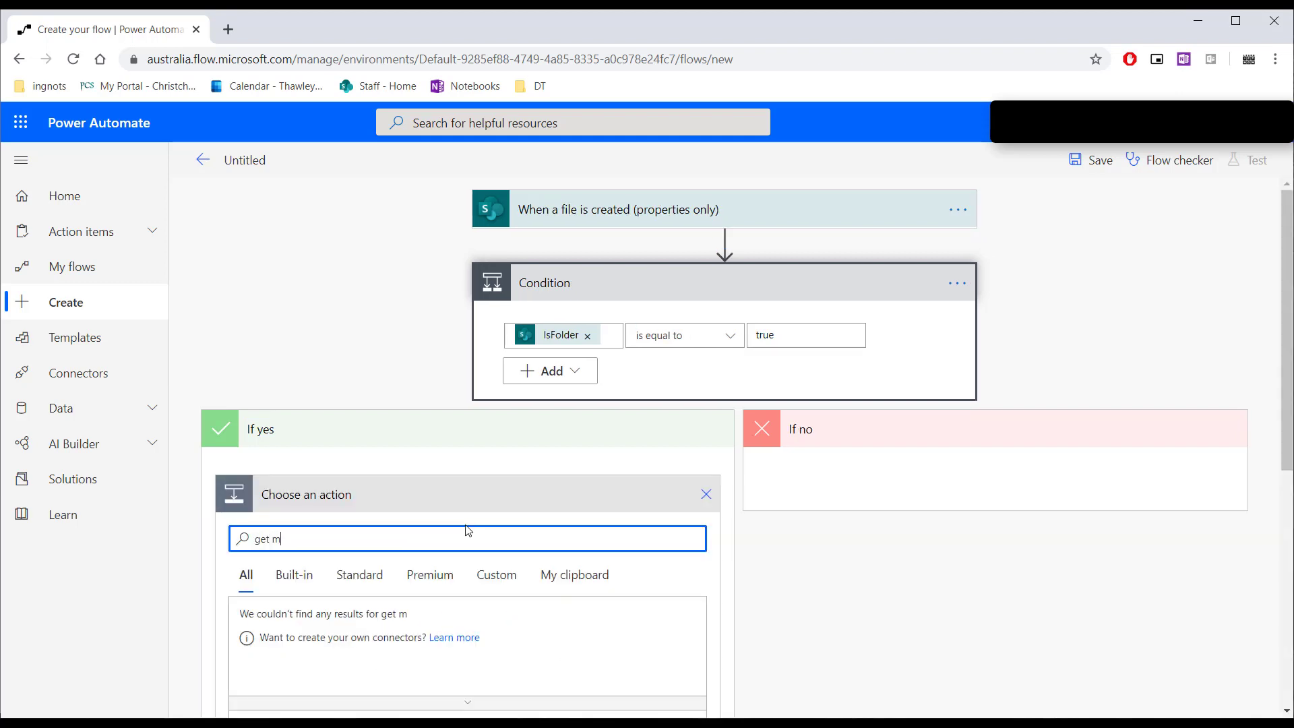
{"action": "type", "text": "y prof"}
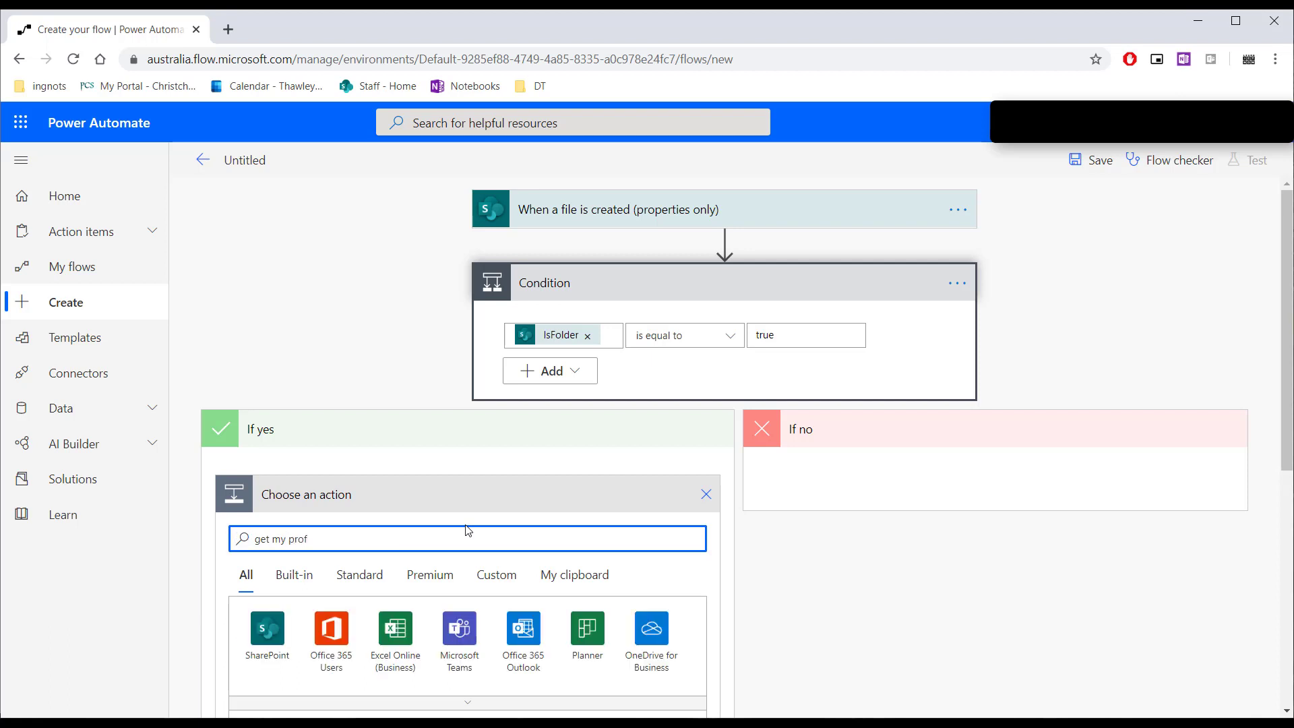
{"action": "scroll", "coordinate": [281, 632], "scroll_direction": "down", "scroll_amount": 5}
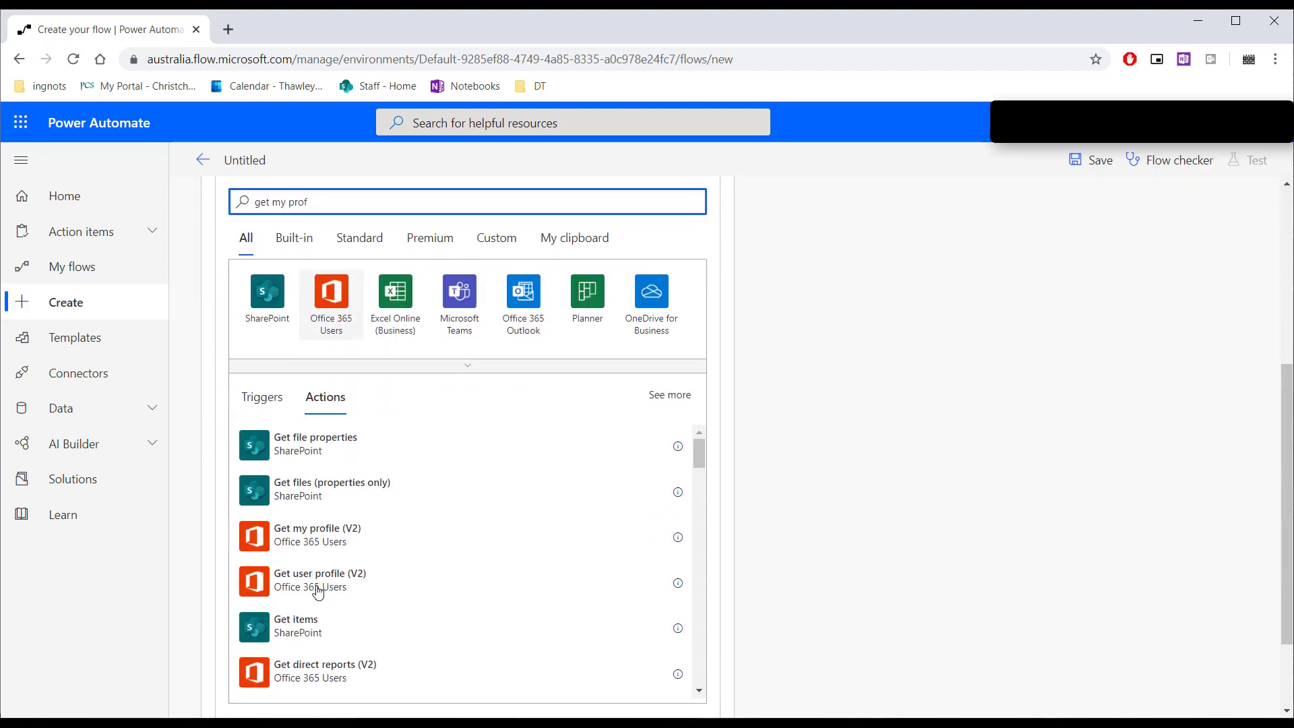
{"action": "left_click", "coordinate": [315, 543]}
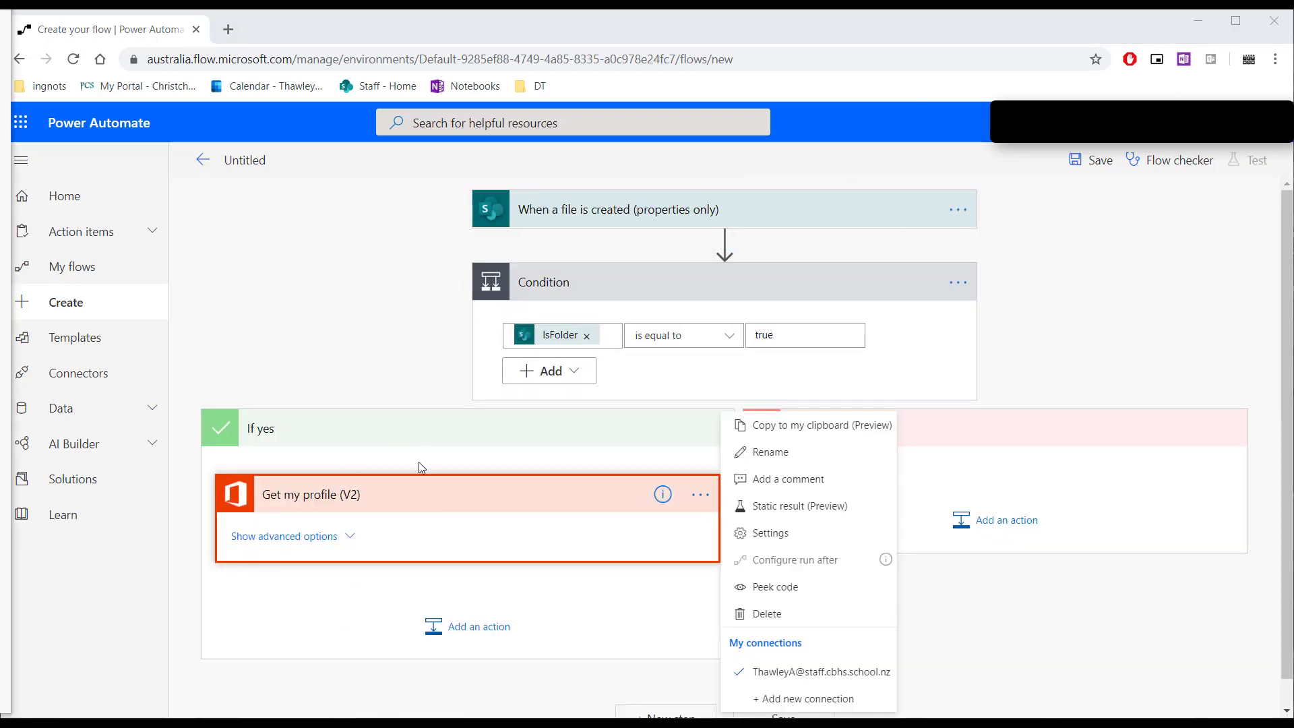
Show the advanced options of Get my profile (V2) and enter "Given" as the start of the selected fields
{"action": "left_click", "coordinate": [312, 540]}
{"action": "scroll", "coordinate": [335, 568], "scroll_direction": "down", "scroll_amount": 1}
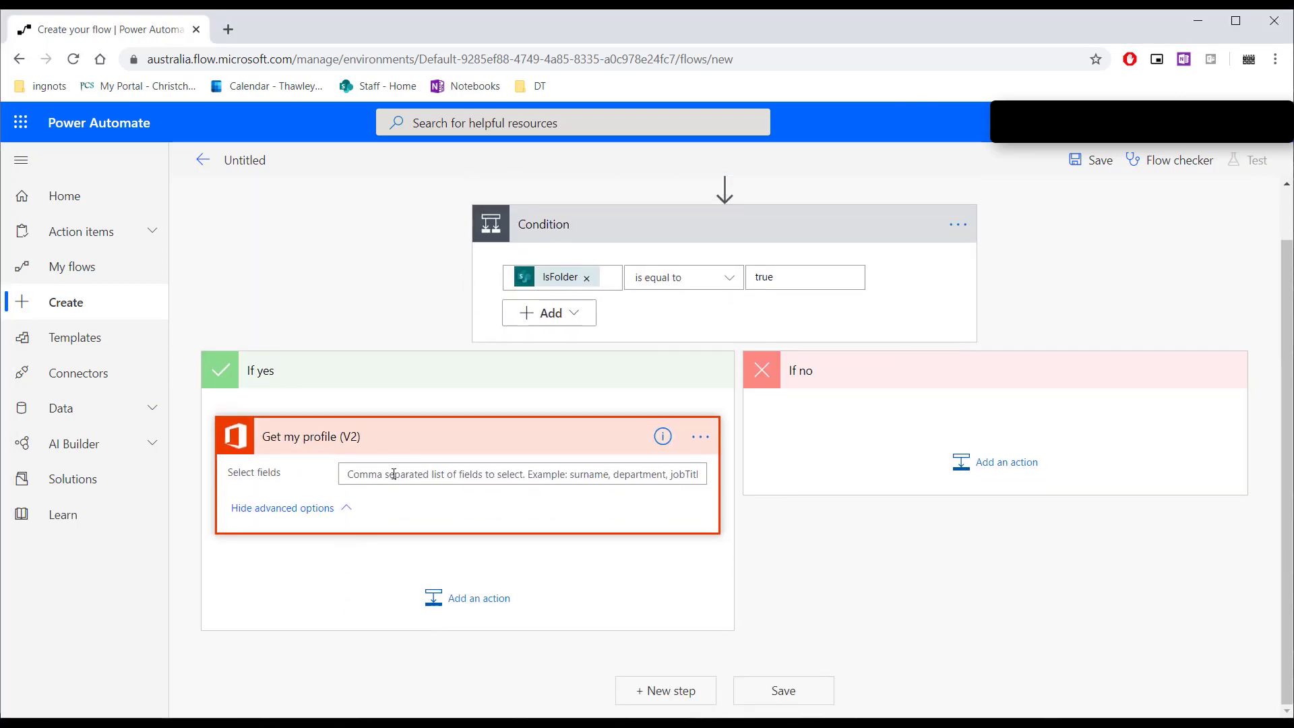
{"action": "type", "text": "Given"}
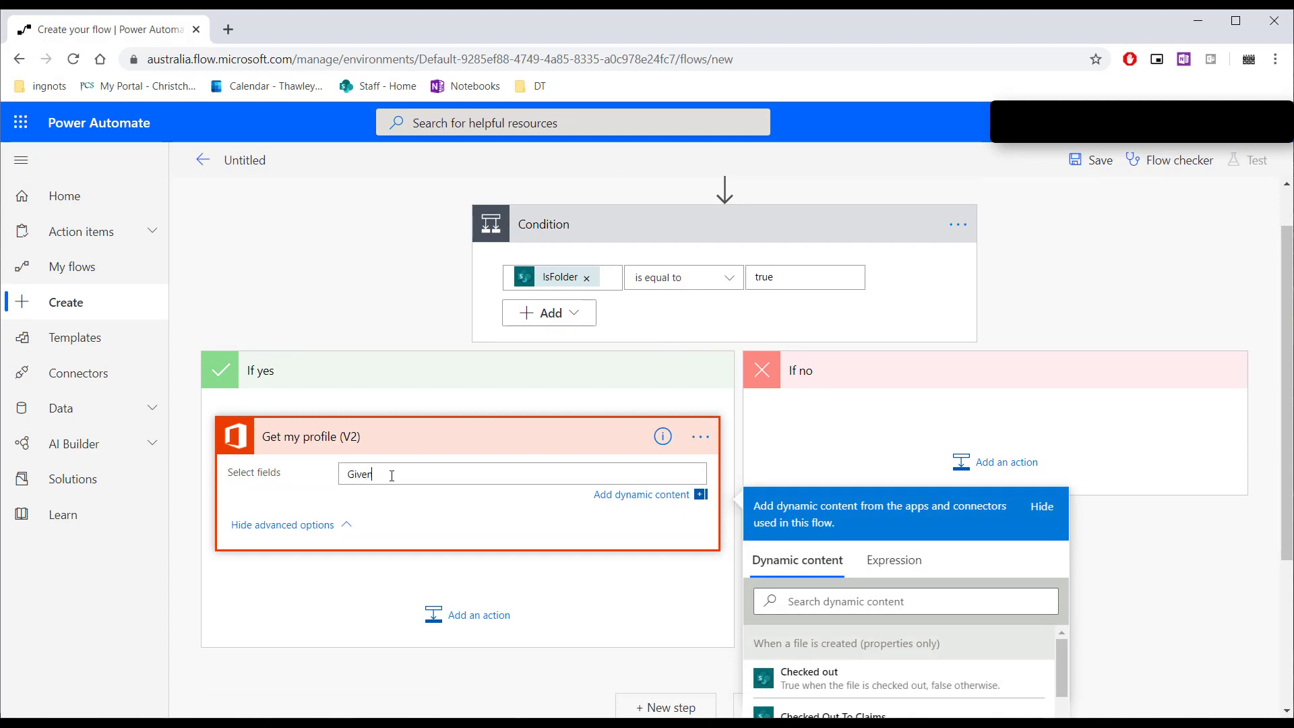
Look through the dynamic content available for the selected fields and search it for "givenName"
{"action": "scroll", "coordinate": [426, 484], "scroll_direction": "down", "scroll_amount": 3}
{"action": "scroll", "coordinate": [875, 453], "scroll_direction": "down", "scroll_amount": 2}
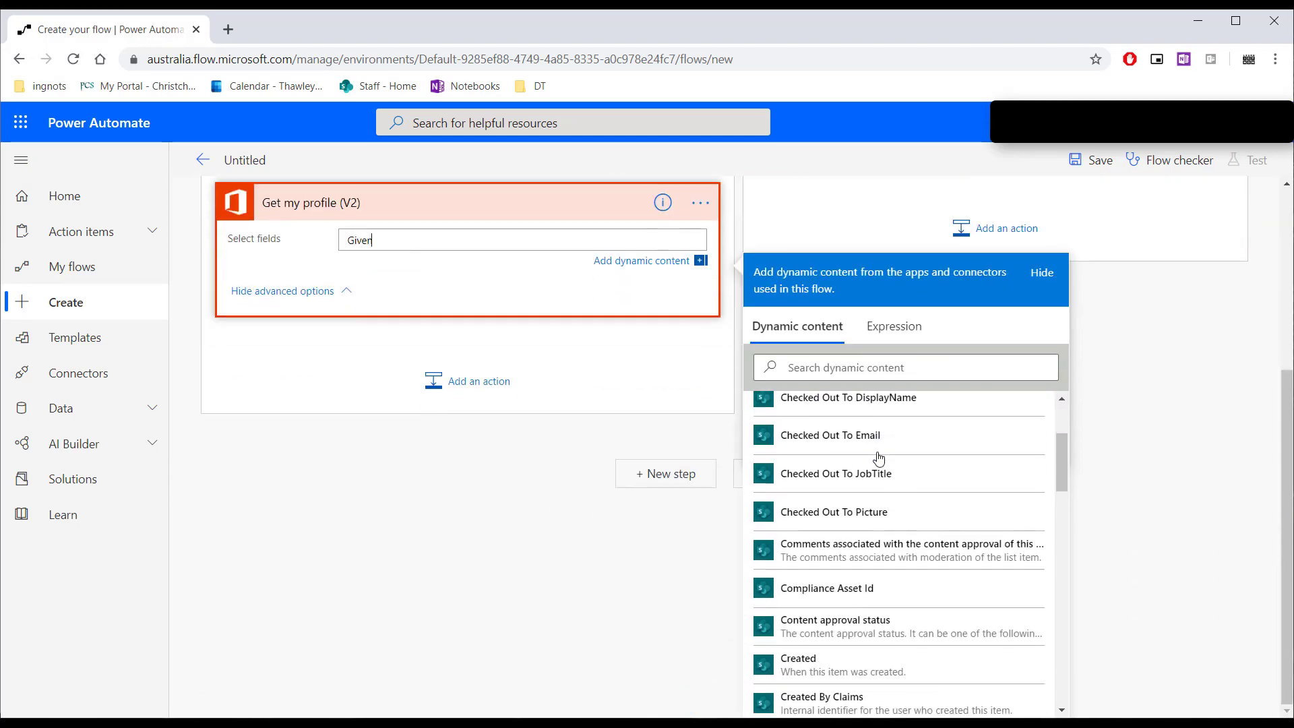
{"action": "scroll", "coordinate": [867, 453], "scroll_direction": "up", "scroll_amount": 2}
{"action": "left_click", "coordinate": [826, 373]}
{"action": "type", "text": "giv"}
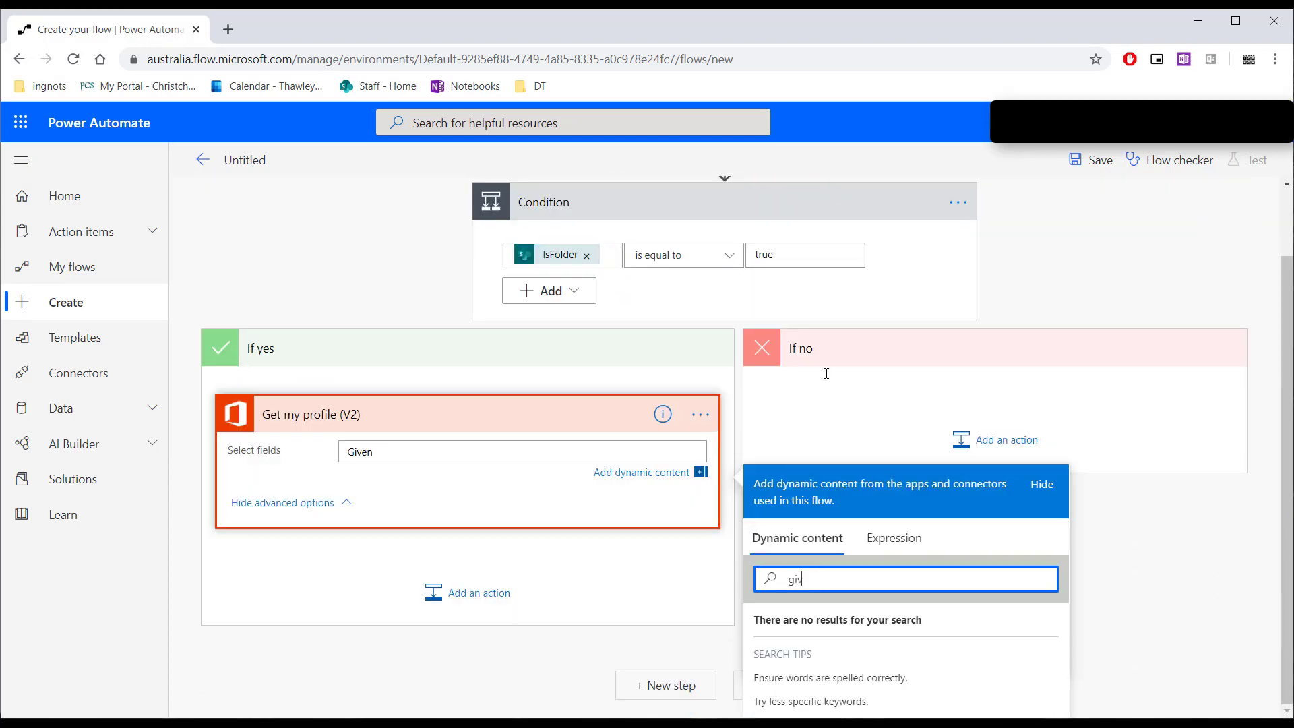
{"action": "type", "text": "enName"}
Complete the selected fields of Get my profile (V2) as "GivenName, Mail" and recheck them in the advanced options
{"action": "left_click", "coordinate": [419, 453]}
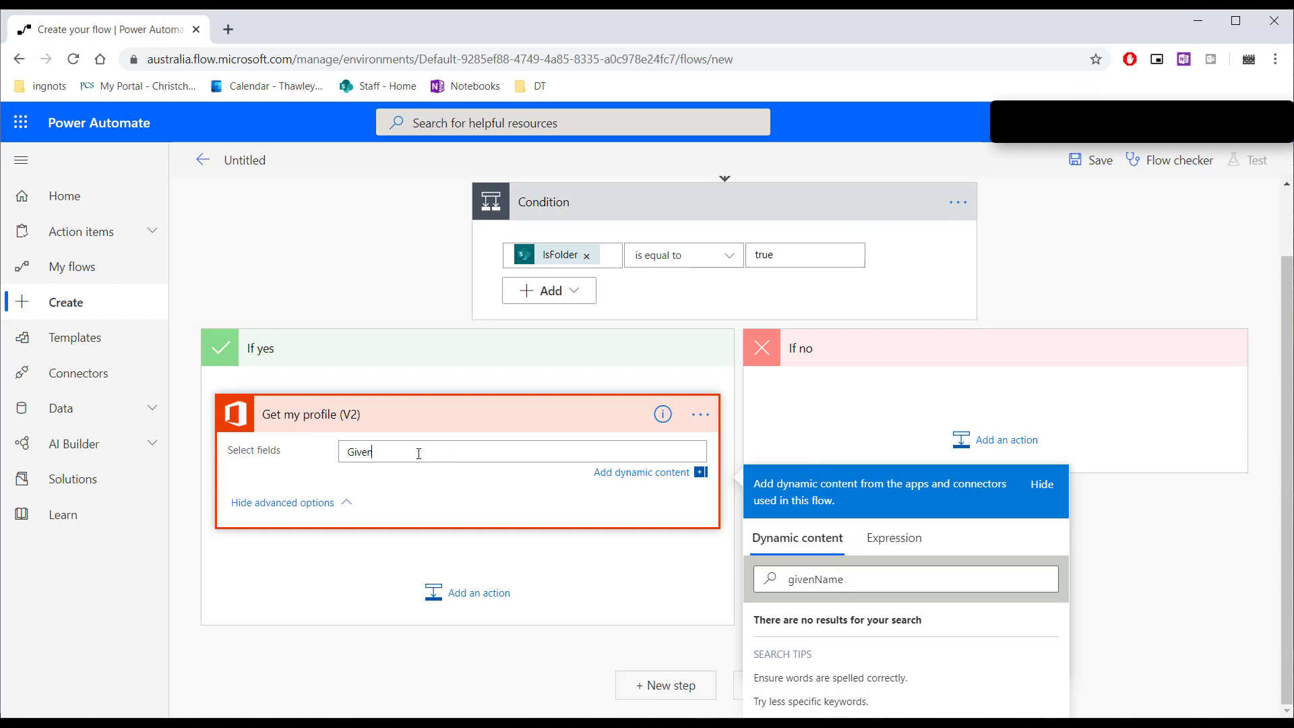
{"action": "type", "text": "Name, Mail"}
{"action": "left_click", "coordinate": [289, 504]}
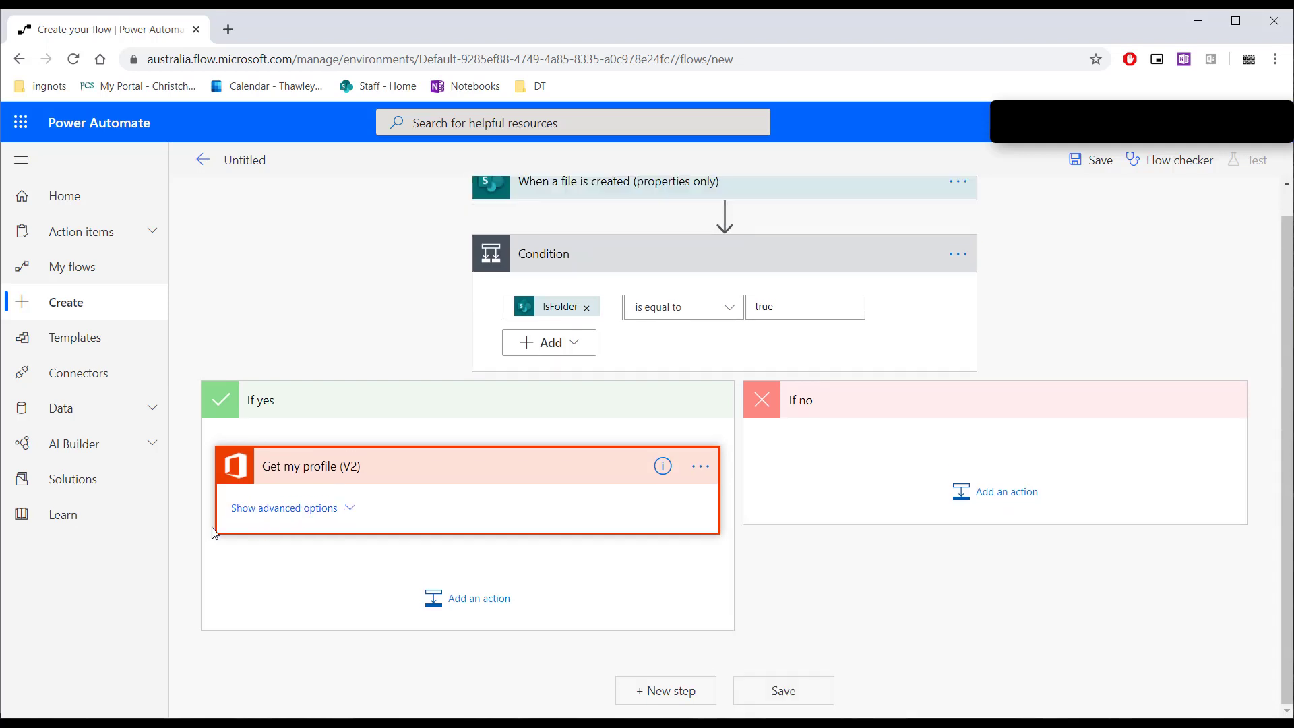
{"action": "left_click", "coordinate": [267, 508]}
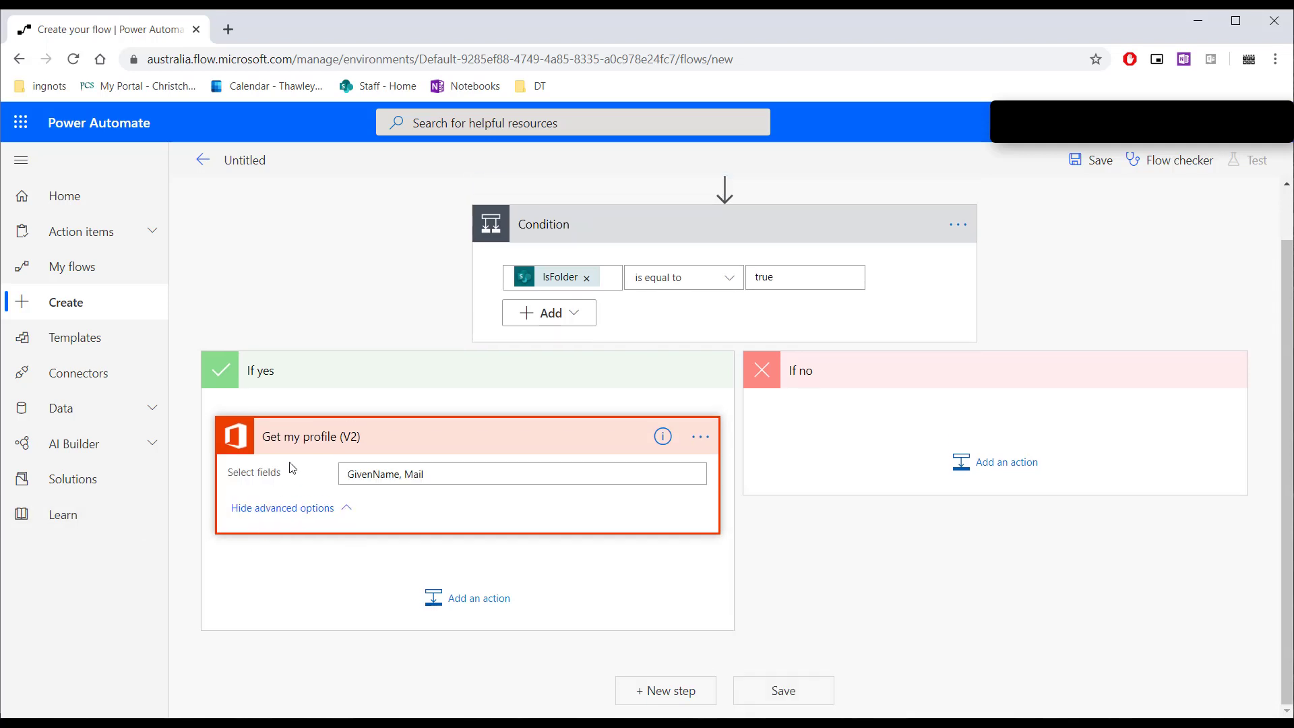
Start a new action below Get my profile (V2) in the If yes branch and search for "send an email"
{"action": "left_click", "coordinate": [473, 599]}
{"action": "scroll", "coordinate": [413, 518], "scroll_direction": "down", "scroll_amount": 3}
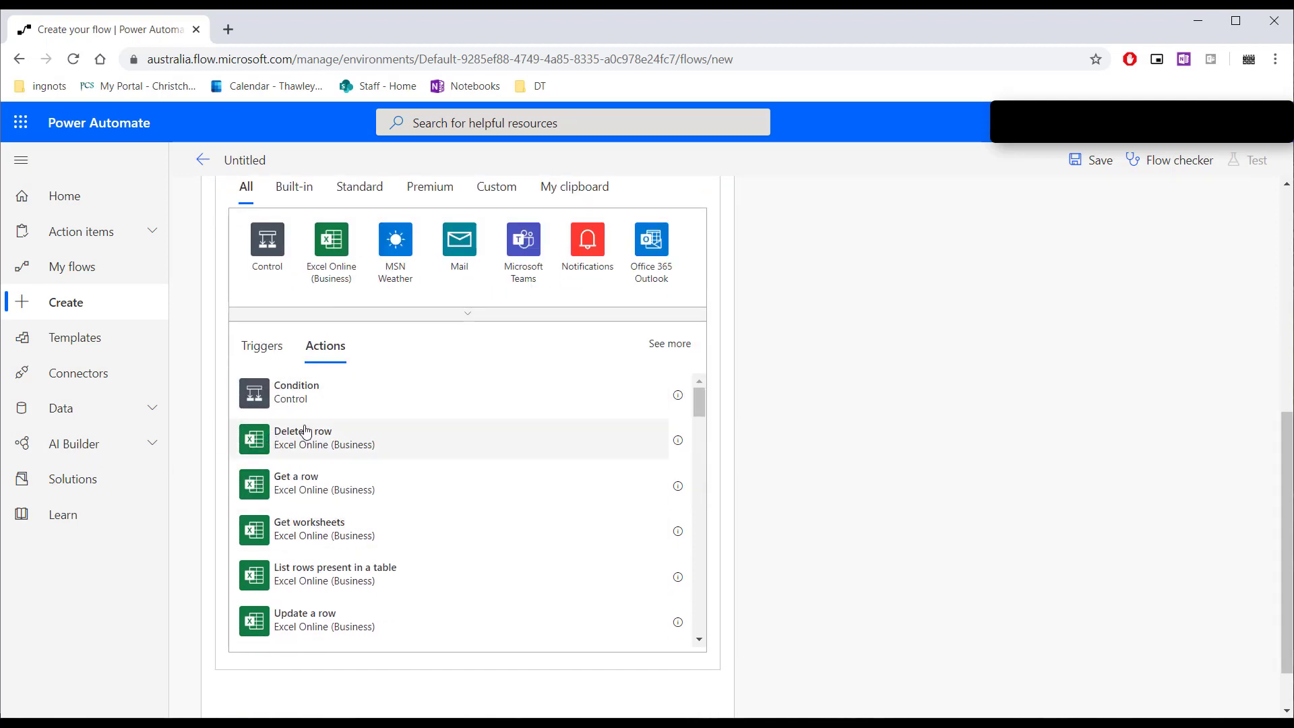
{"action": "scroll", "coordinate": [497, 274], "scroll_direction": "up", "scroll_amount": 3}
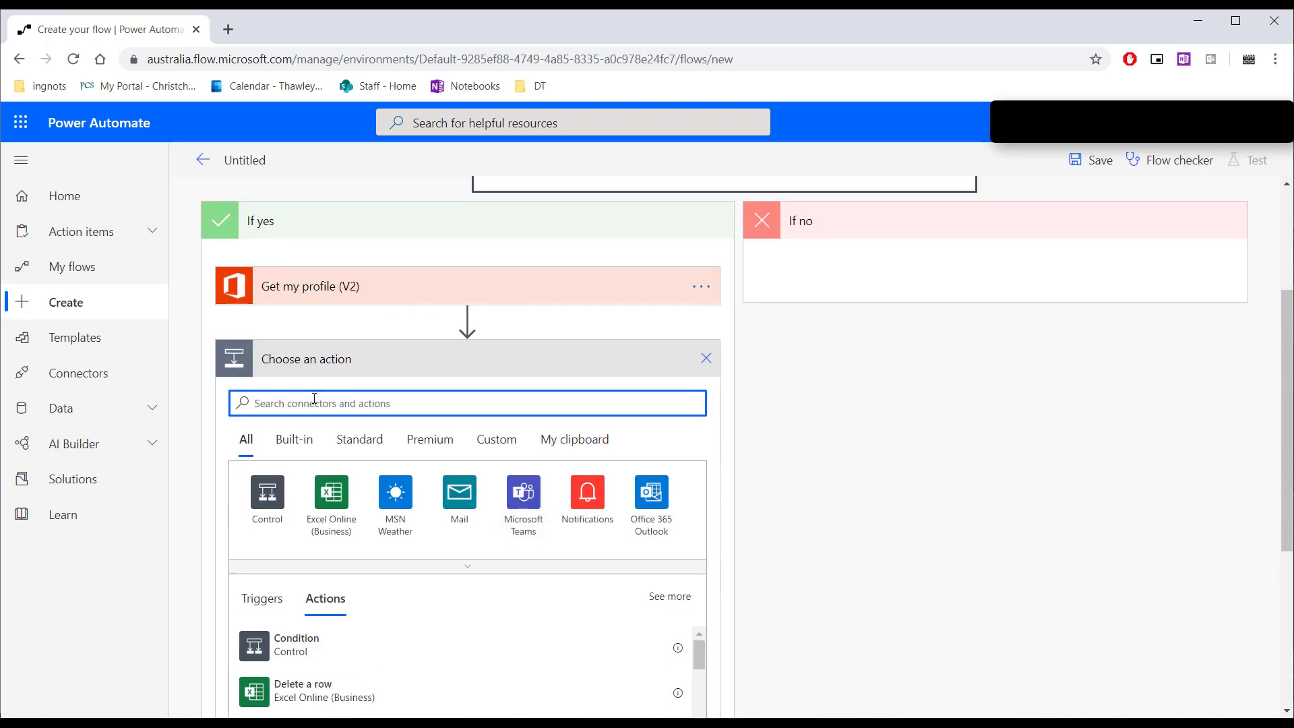
{"action": "type", "text": "sen"}
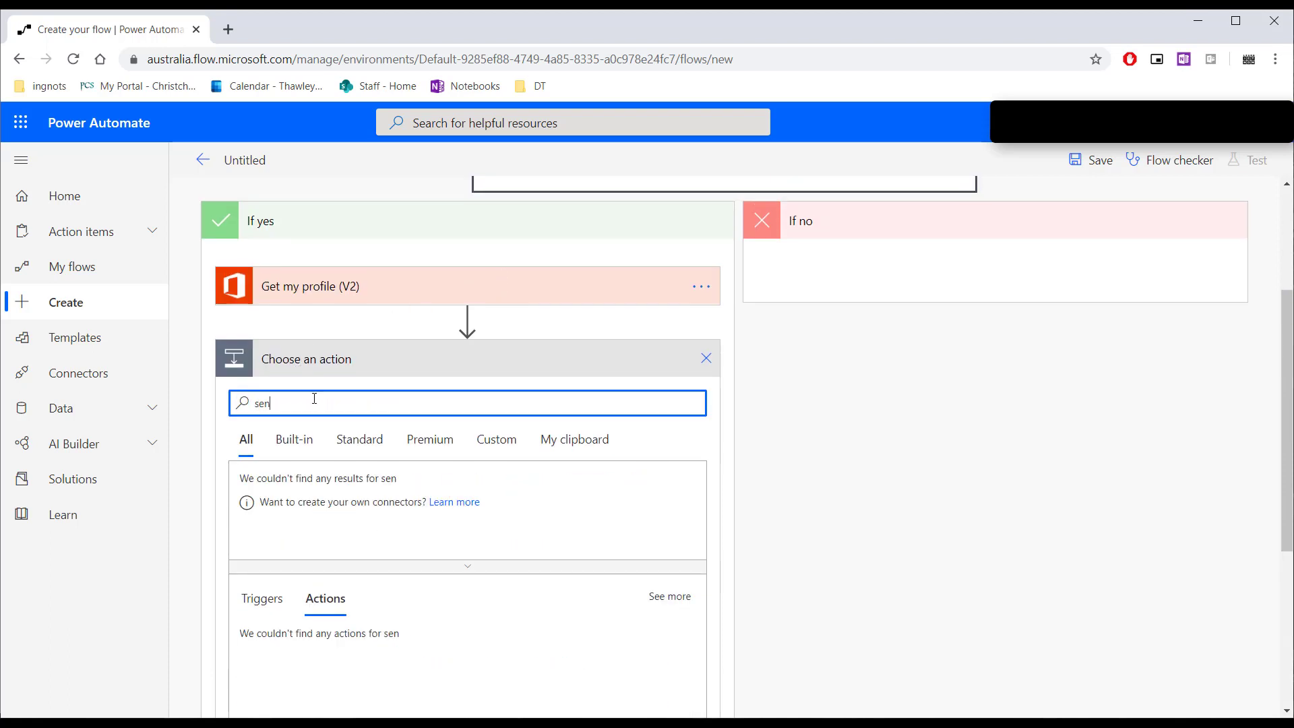
{"action": "type", "text": "d an emai"}
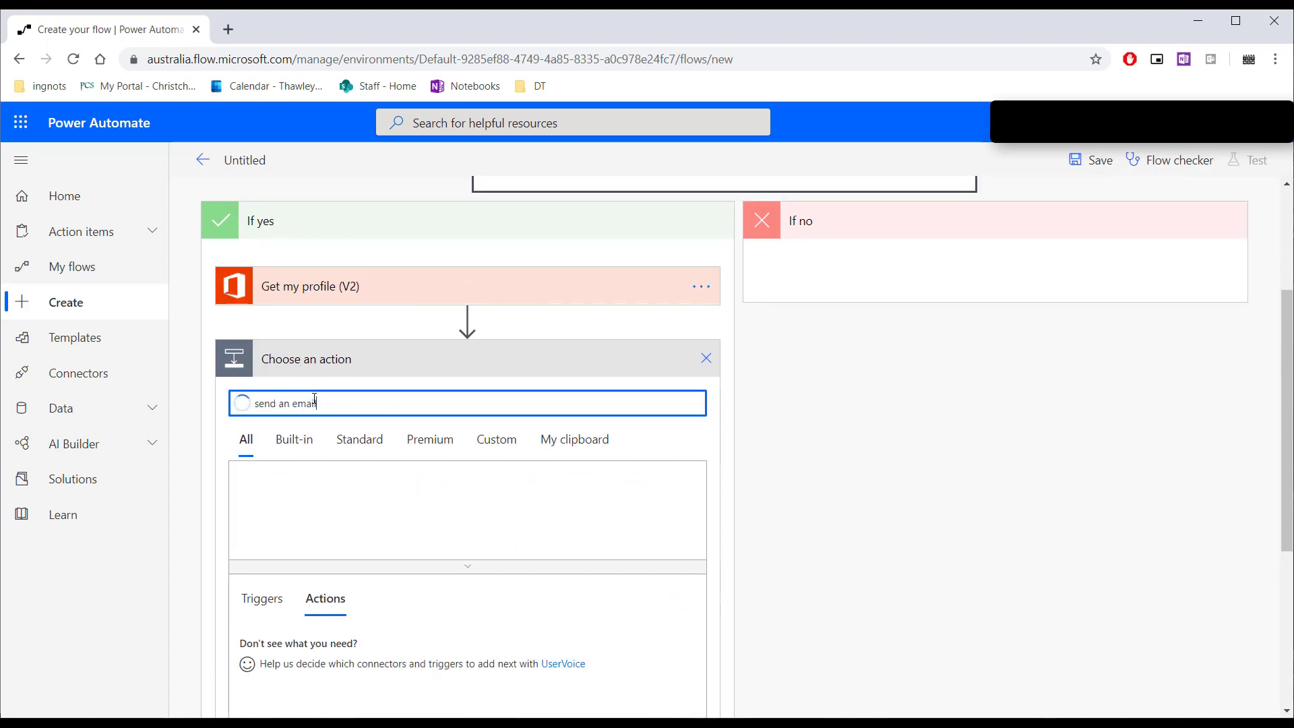
{"action": "type", "text": "l"}
Review the matching email actions and add the Office 365 Outlook action Send an email (V2)
{"action": "scroll", "coordinate": [362, 505], "scroll_direction": "down", "scroll_amount": 1}
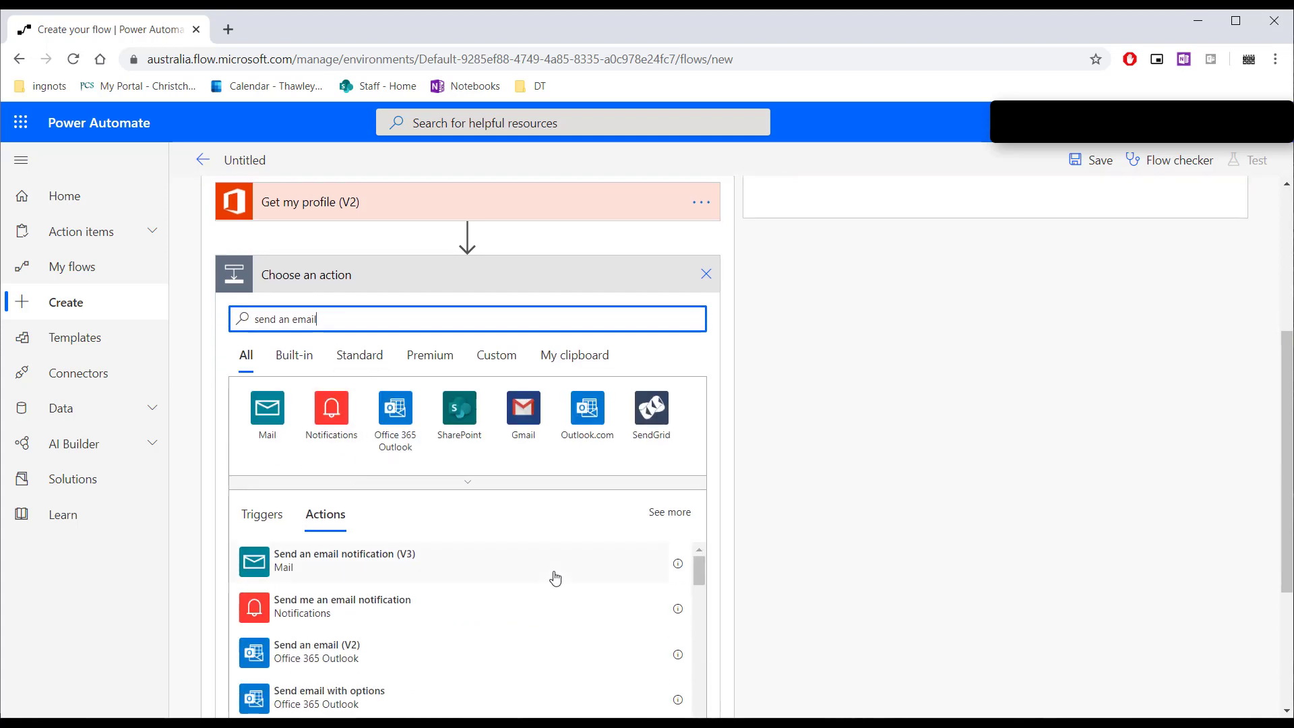
{"action": "scroll", "coordinate": [551, 574], "scroll_direction": "down", "scroll_amount": 3}
{"action": "scroll", "coordinate": [551, 574], "scroll_direction": "up", "scroll_amount": 2}
{"action": "scroll", "coordinate": [982, 495], "scroll_direction": "down", "scroll_amount": 3}
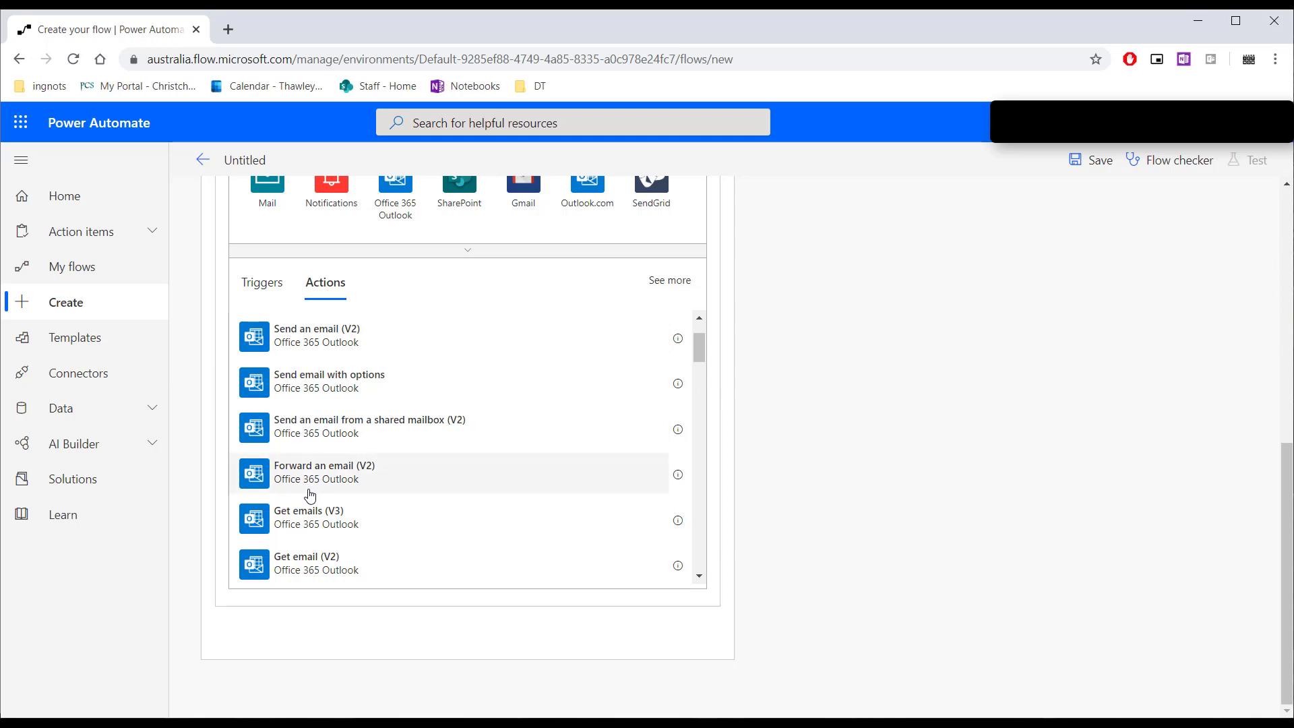
{"action": "scroll", "coordinate": [309, 496], "scroll_direction": "up", "scroll_amount": 2}
{"action": "scroll", "coordinate": [310, 465], "scroll_direction": "down", "scroll_amount": 2}
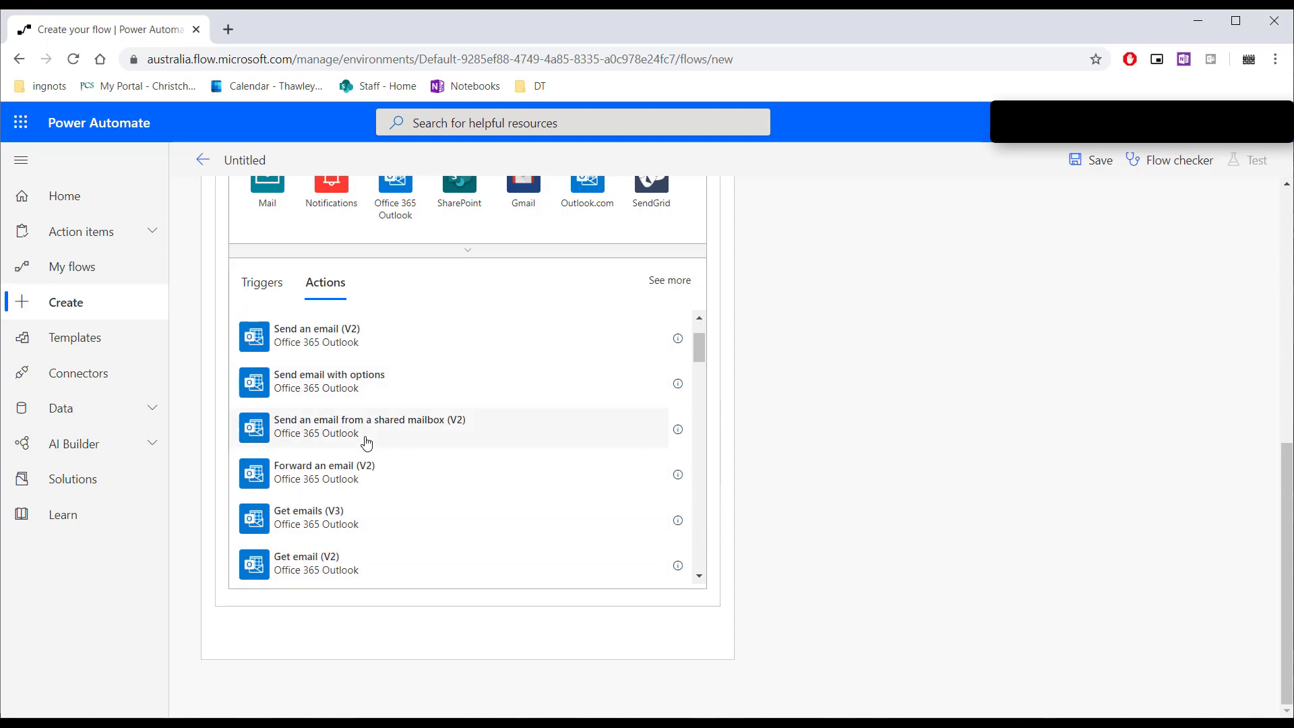
{"action": "scroll", "coordinate": [451, 472], "scroll_direction": "down", "scroll_amount": 5}
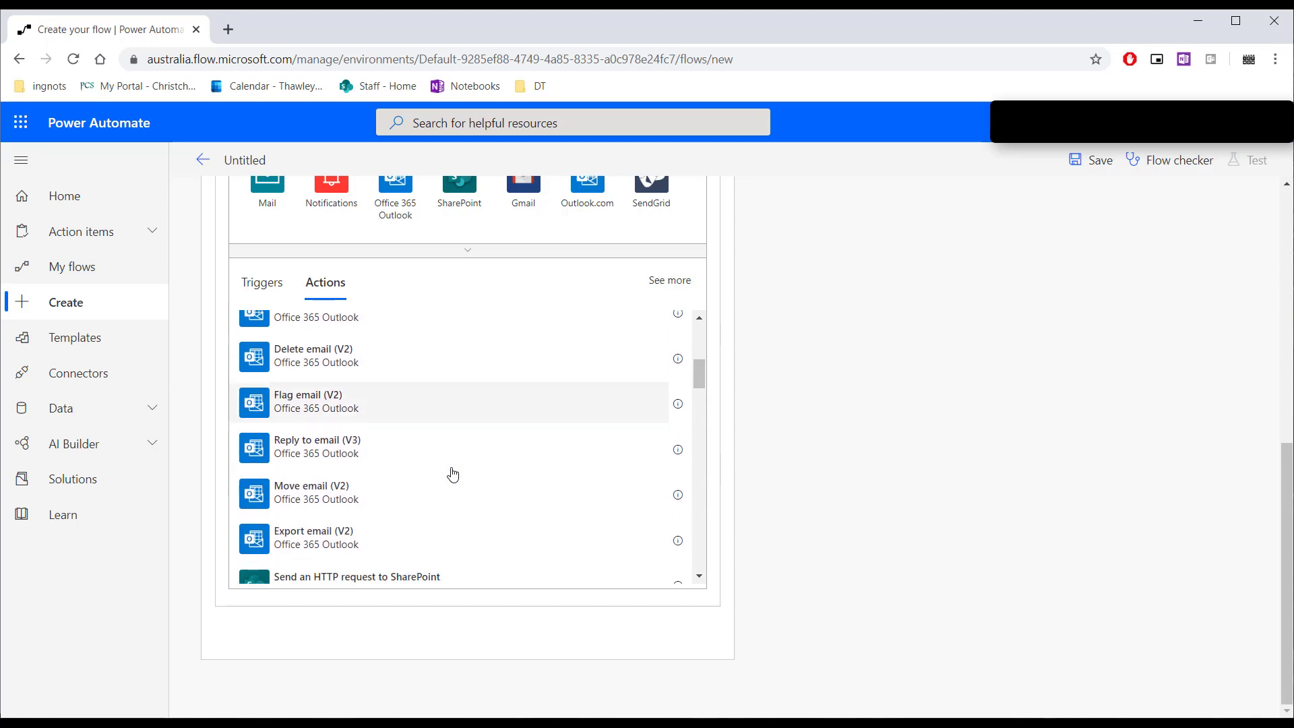
{"action": "scroll", "coordinate": [453, 475], "scroll_direction": "down", "scroll_amount": 1}
{"action": "scroll", "coordinate": [450, 472], "scroll_direction": "up", "scroll_amount": 6}
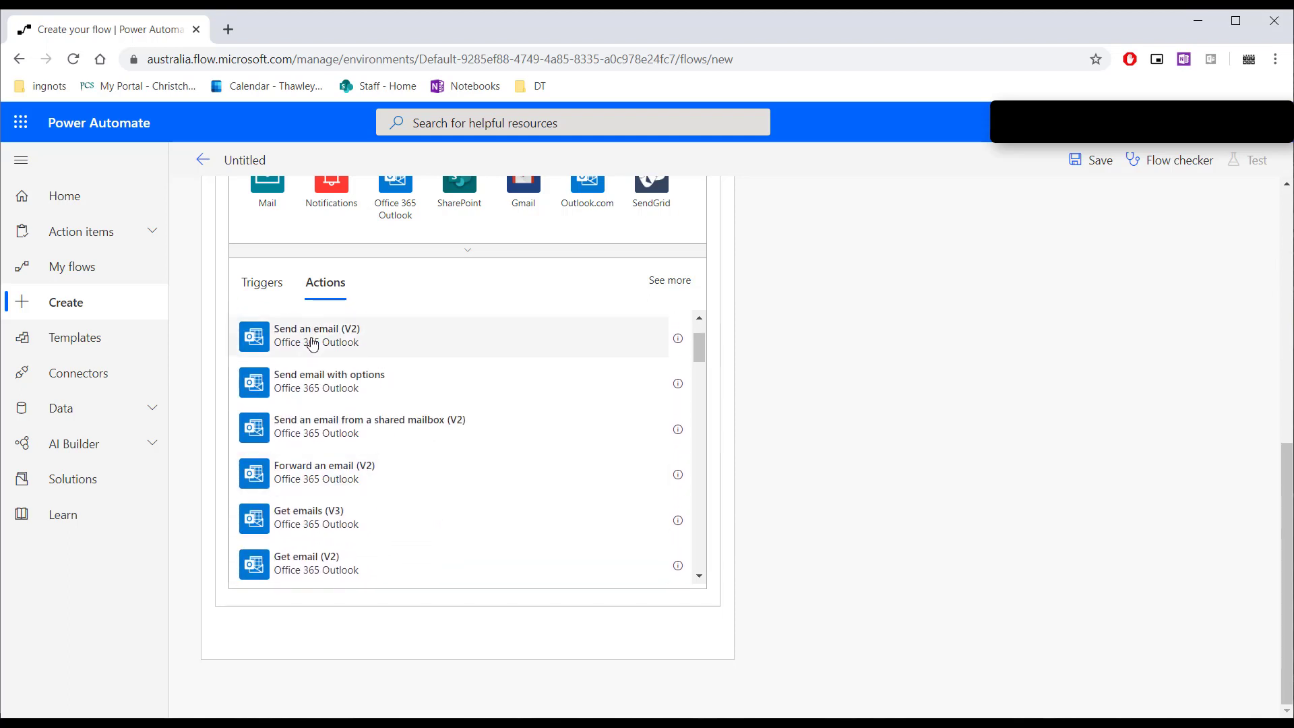
{"action": "left_click", "coordinate": [312, 341]}
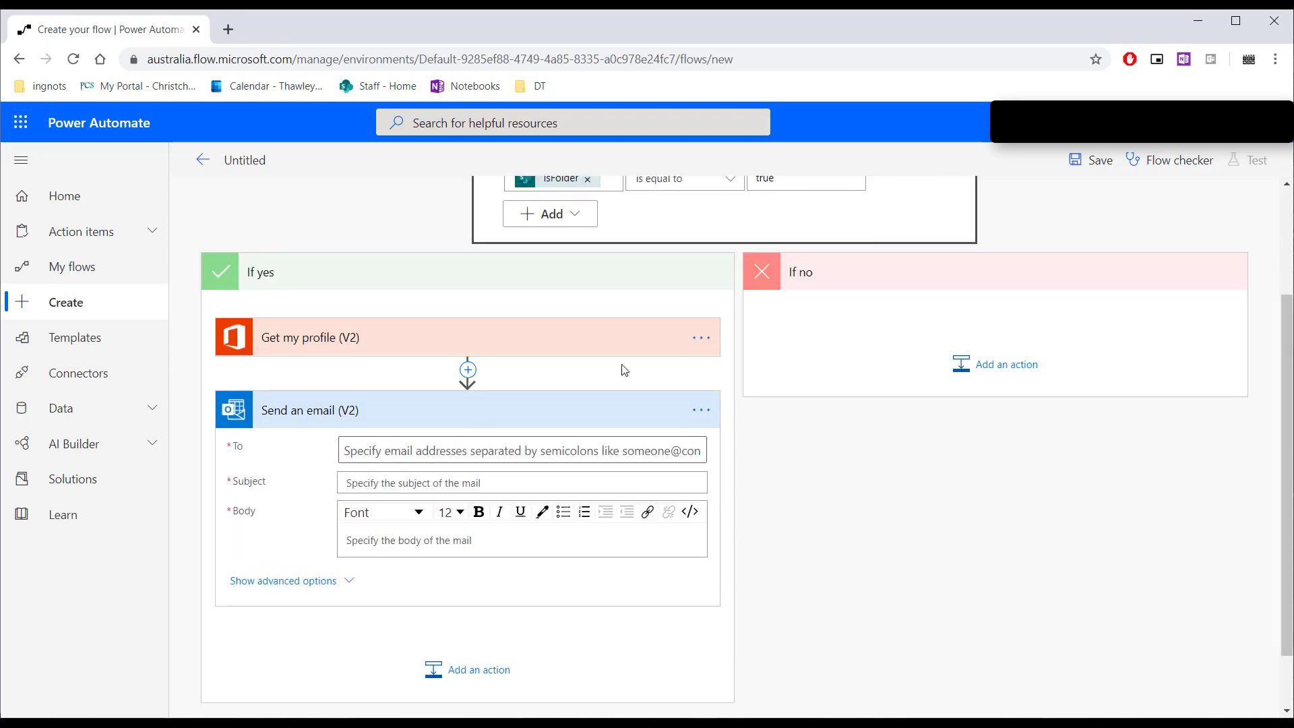
Set the email's recipient to the Mail dynamic content from Get my profile (V2)
{"action": "scroll", "coordinate": [289, 486], "scroll_direction": "down", "scroll_amount": 1}
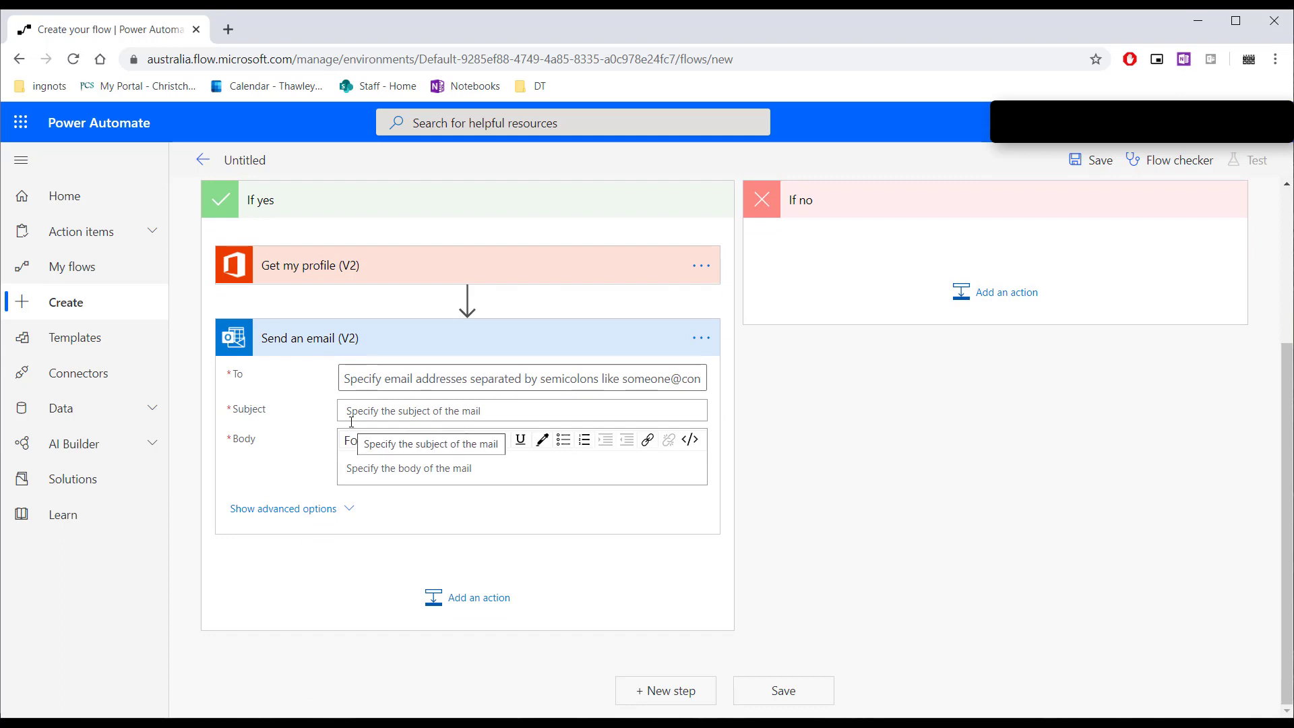
{"action": "scroll", "coordinate": [357, 405], "scroll_direction": "up", "scroll_amount": 1}
{"action": "left_click", "coordinate": [400, 464]}
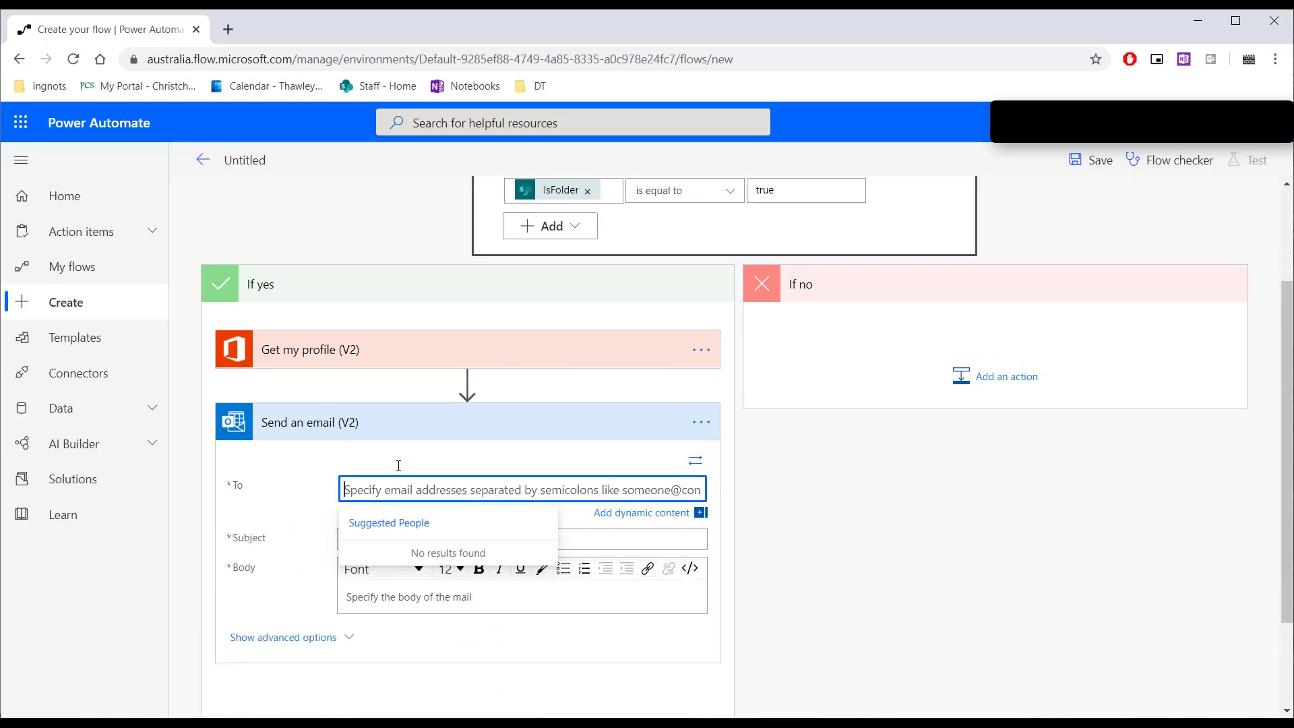
{"action": "scroll", "coordinate": [450, 501], "scroll_direction": "down", "scroll_amount": 2}
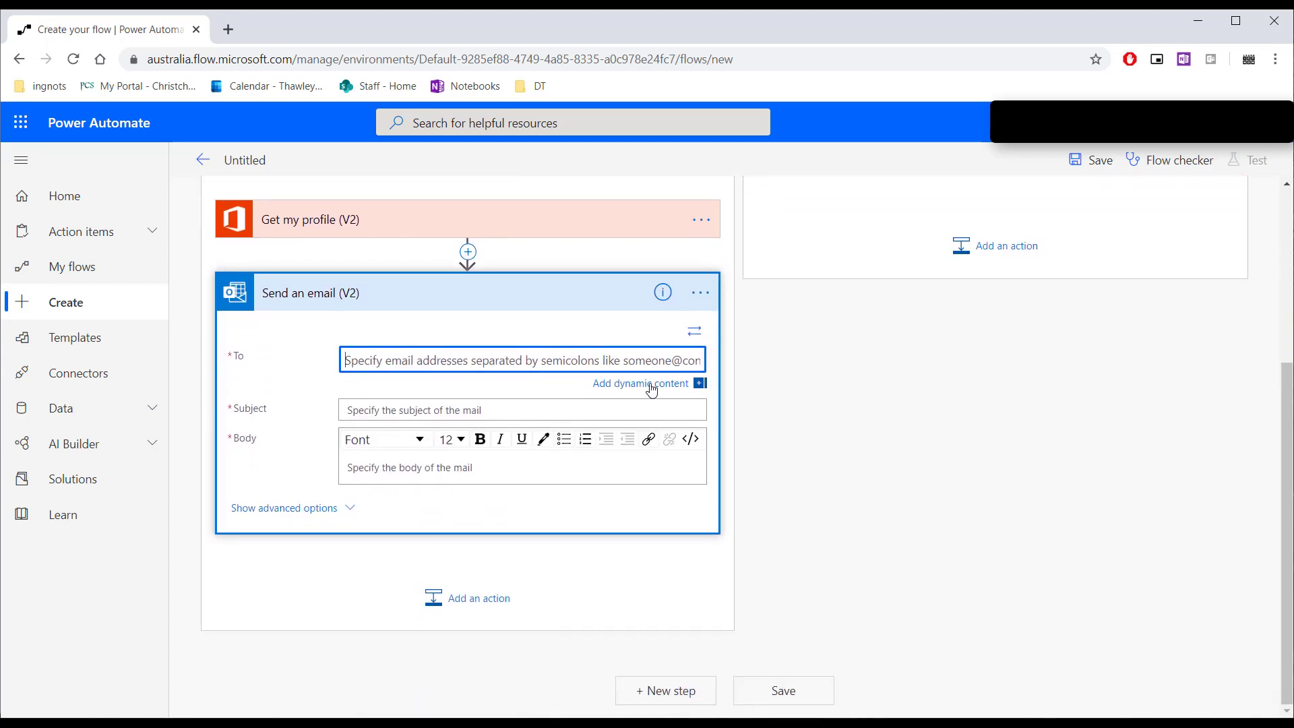
{"action": "left_click", "coordinate": [644, 384]}
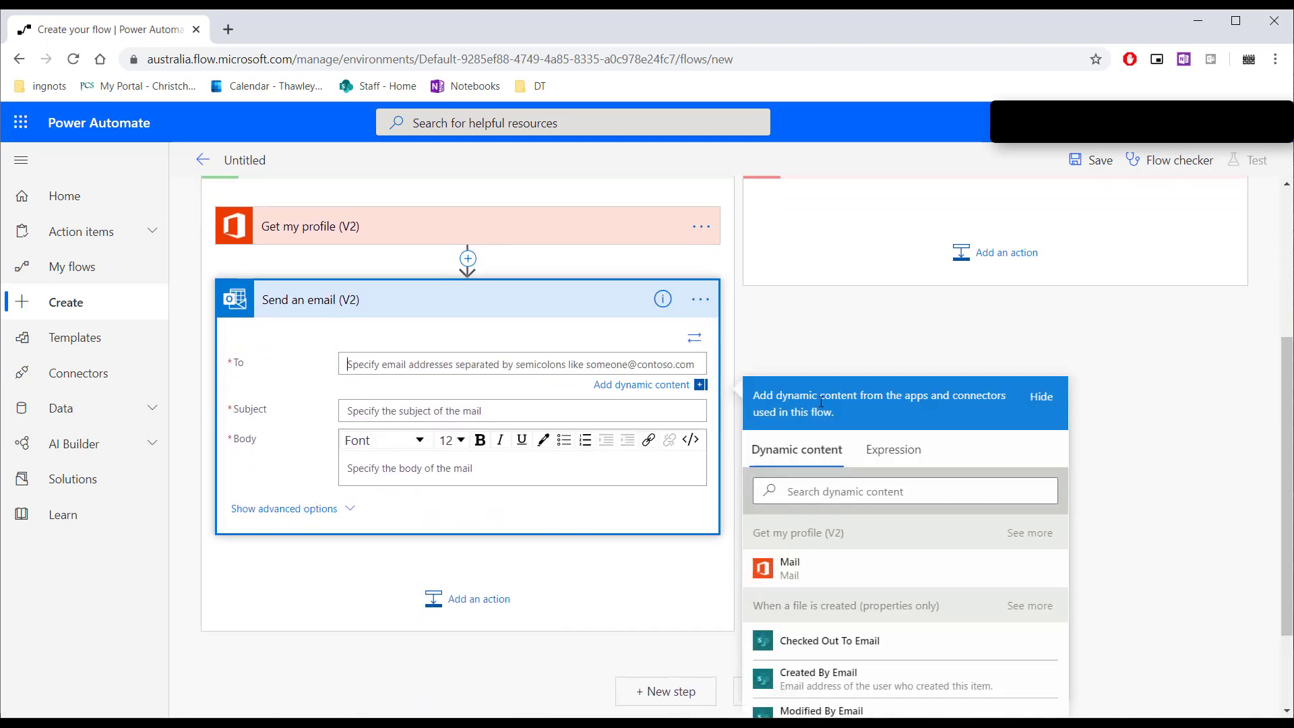
{"action": "left_click", "coordinate": [786, 572]}
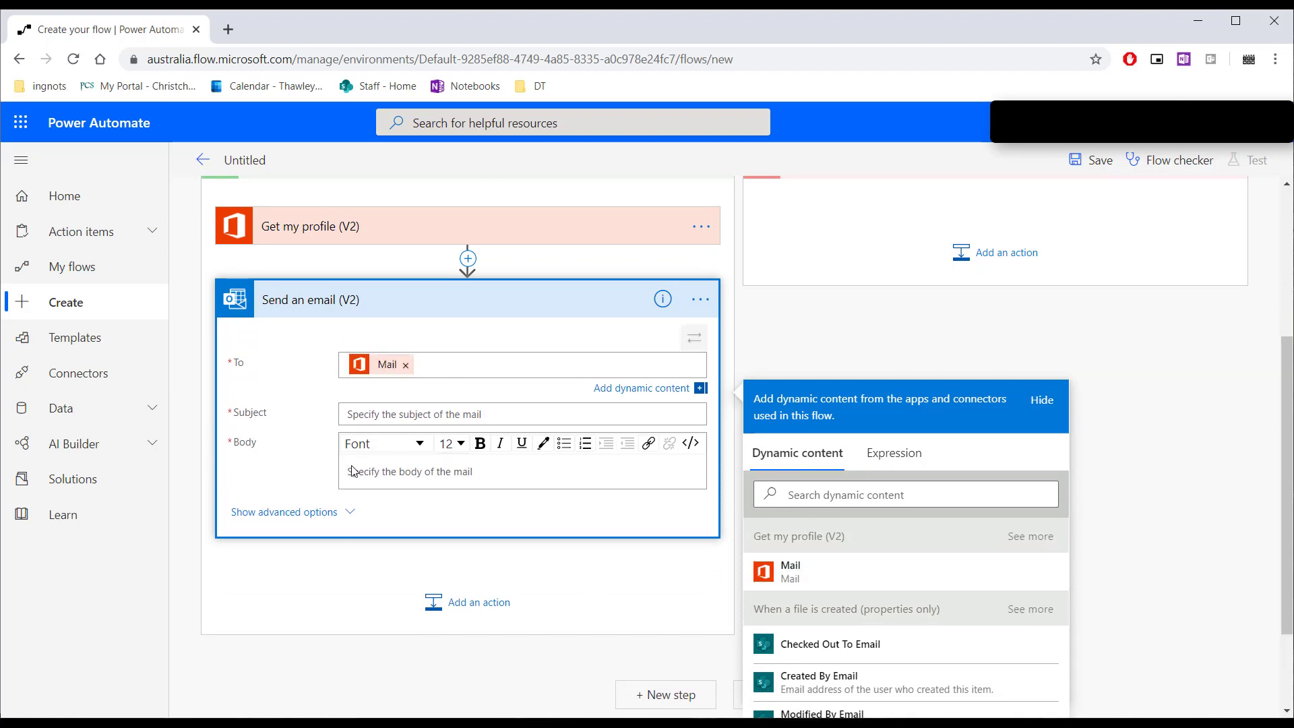
{"action": "scroll", "coordinate": [354, 472], "scroll_direction": "down", "scroll_amount": 2}
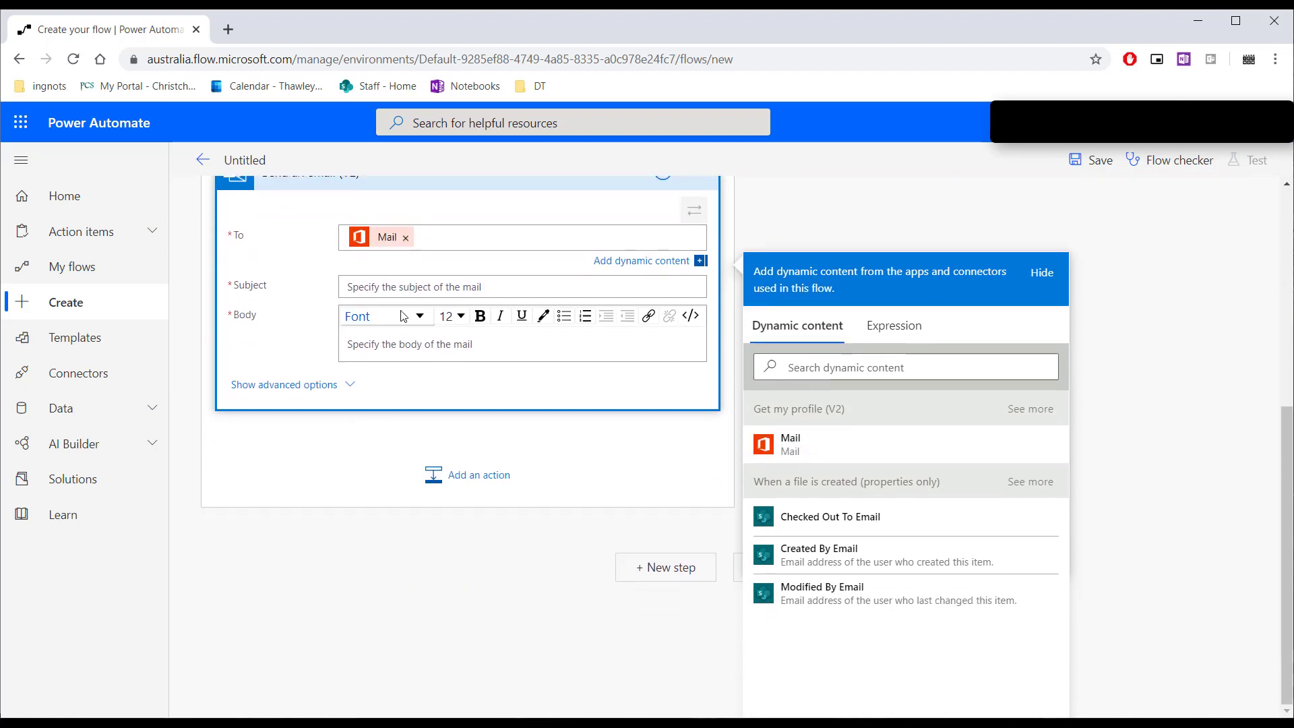
Enter "11DTC-41 - Assignment Handed in" as the subject of the Send an email (V2) action
{"action": "left_click", "coordinate": [370, 288]}
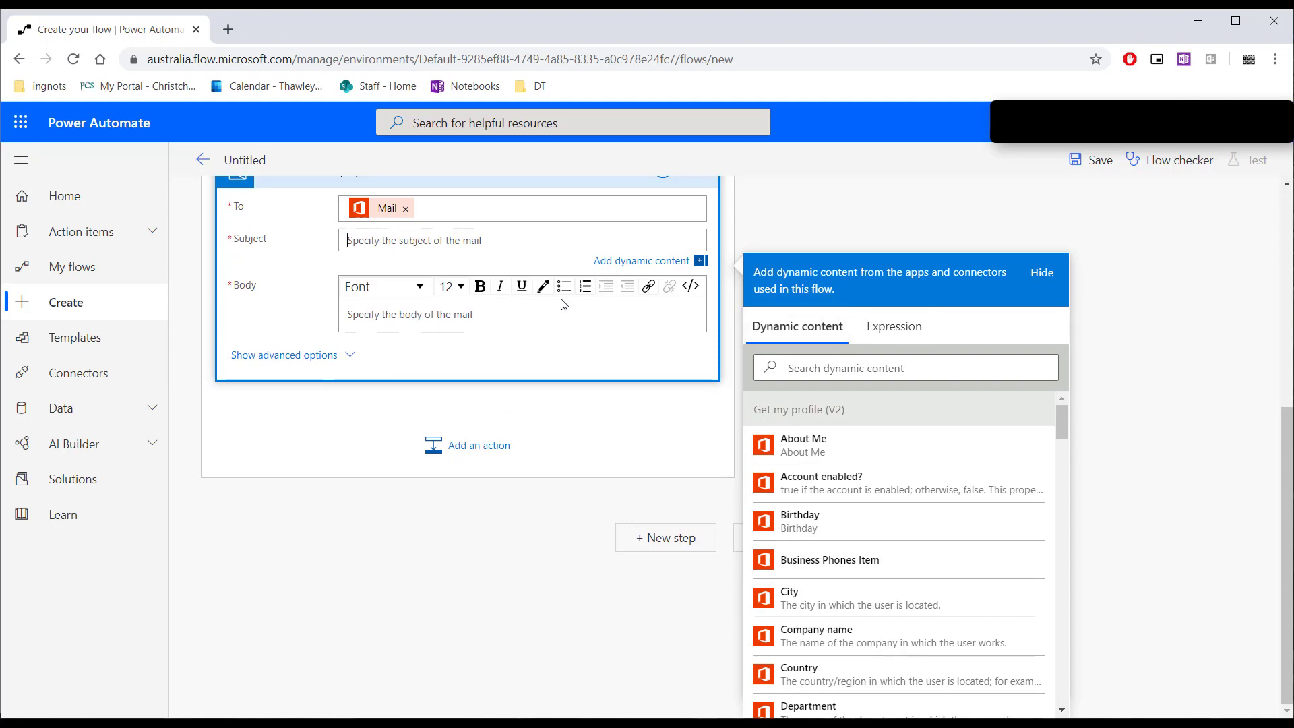
{"action": "scroll", "coordinate": [643, 255], "scroll_direction": "up", "scroll_amount": 6}
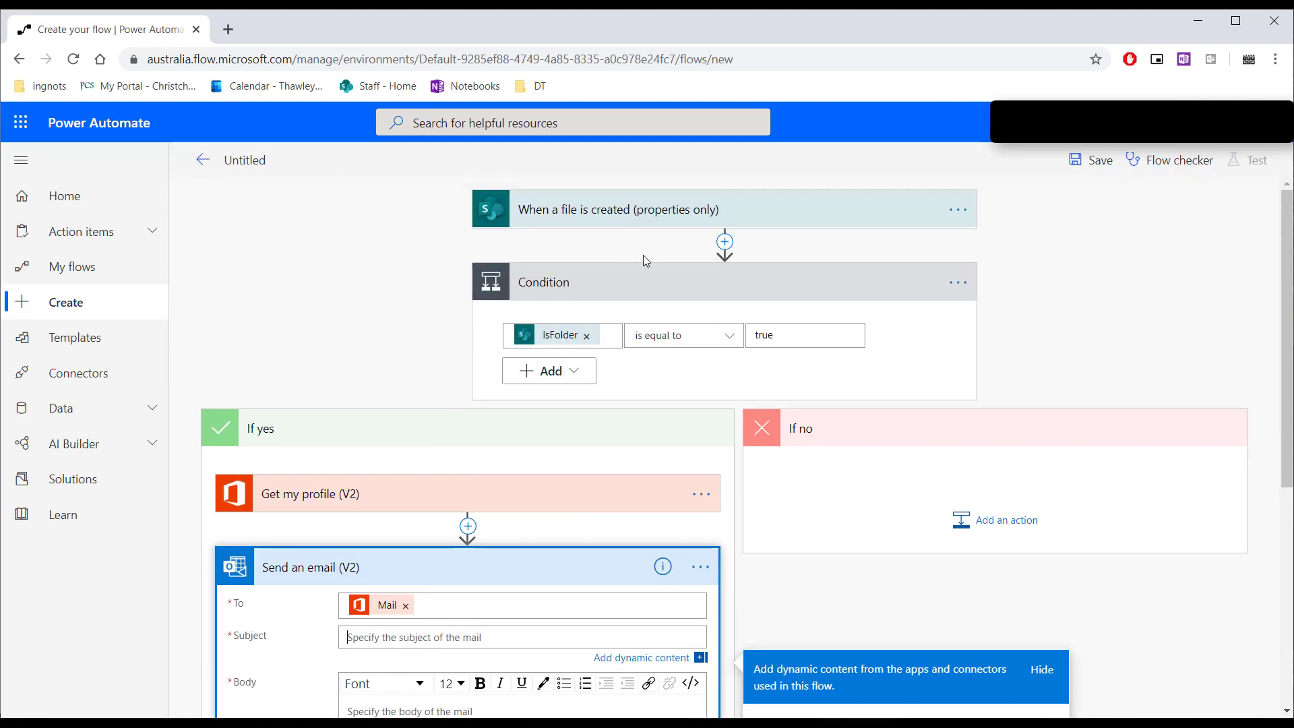
{"action": "left_click", "coordinate": [647, 206]}
{"action": "scroll", "coordinate": [641, 269], "scroll_direction": "down", "scroll_amount": 6}
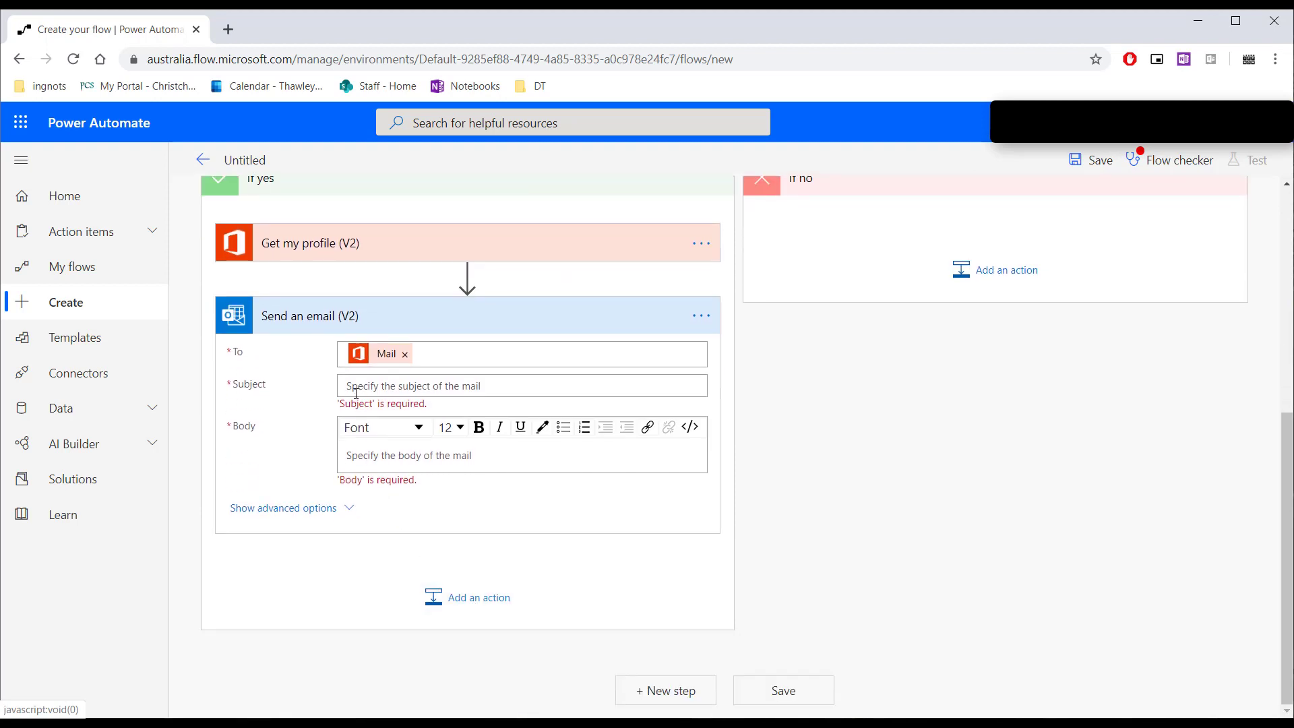
{"action": "left_click", "coordinate": [357, 393]}
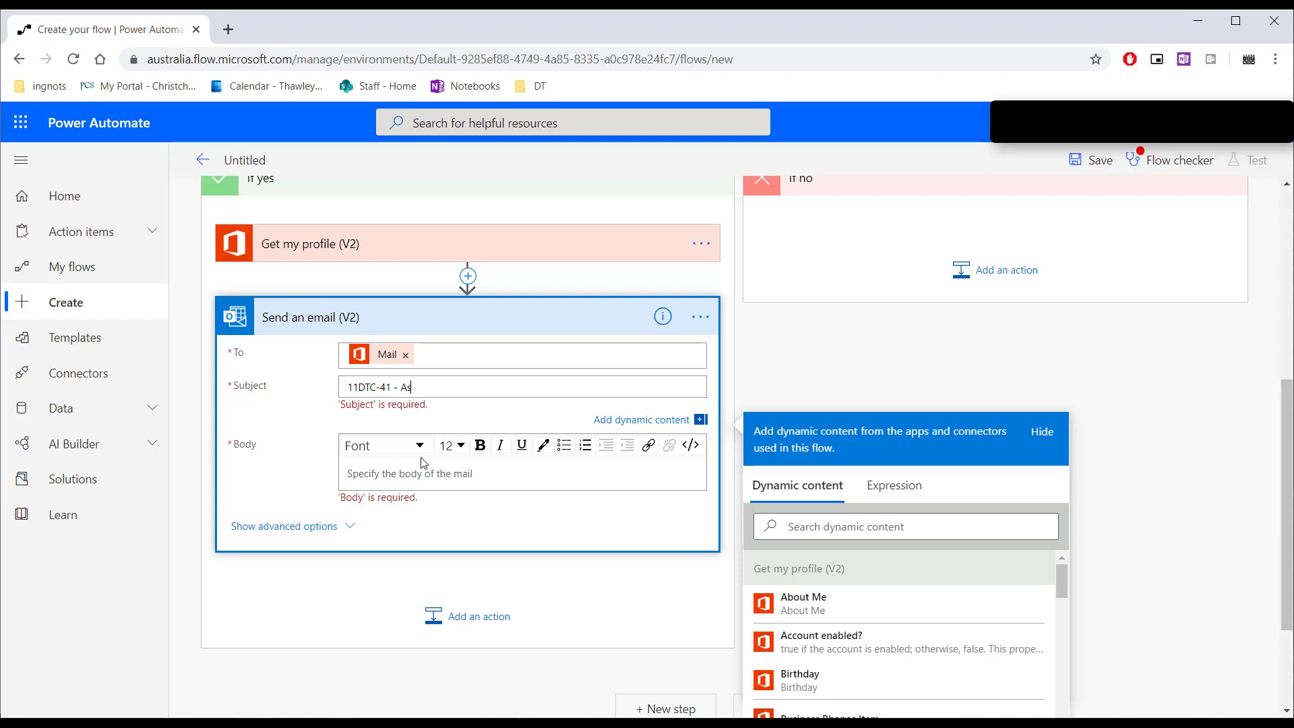
{"action": "type", "text": "signment Handed"}
{"action": "type", "text": "in"}
Find the "file" dynamic content and append File name with extension to the email subject
{"action": "scroll", "coordinate": [726, 523], "scroll_direction": "down", "scroll_amount": 1}
{"action": "left_click", "coordinate": [806, 445]}
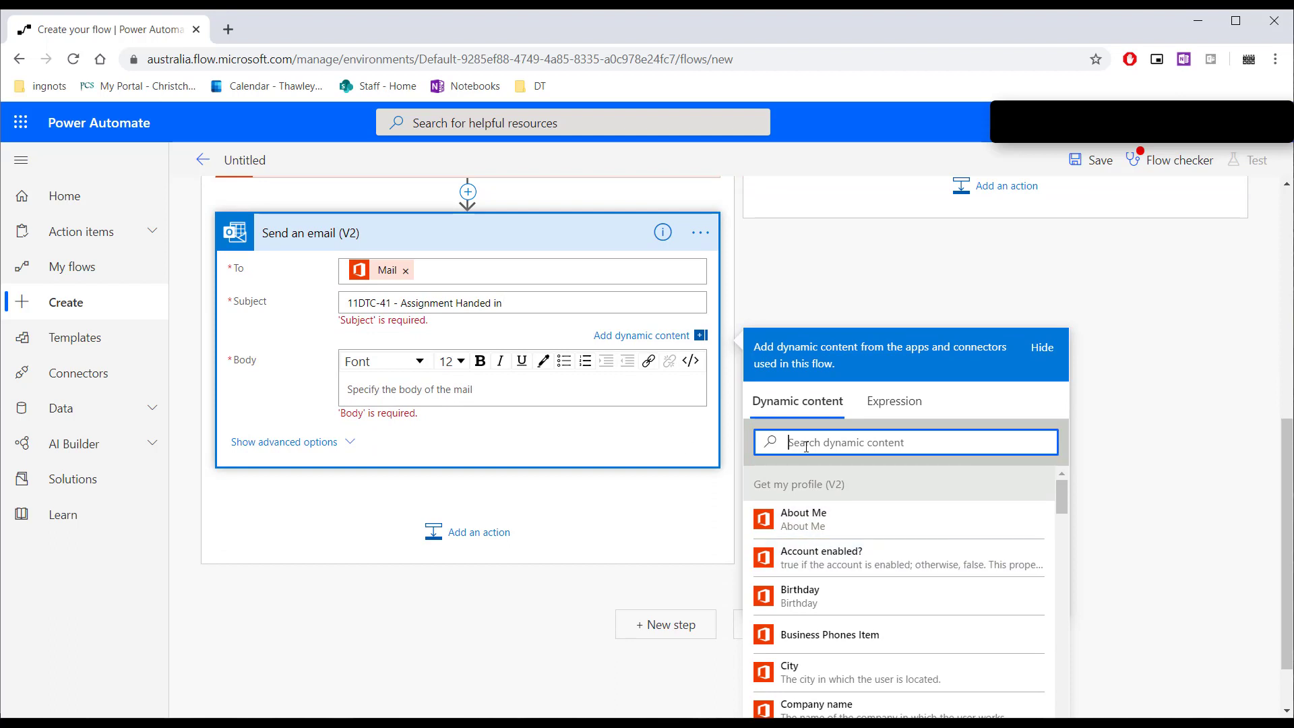
{"action": "type", "text": "file"}
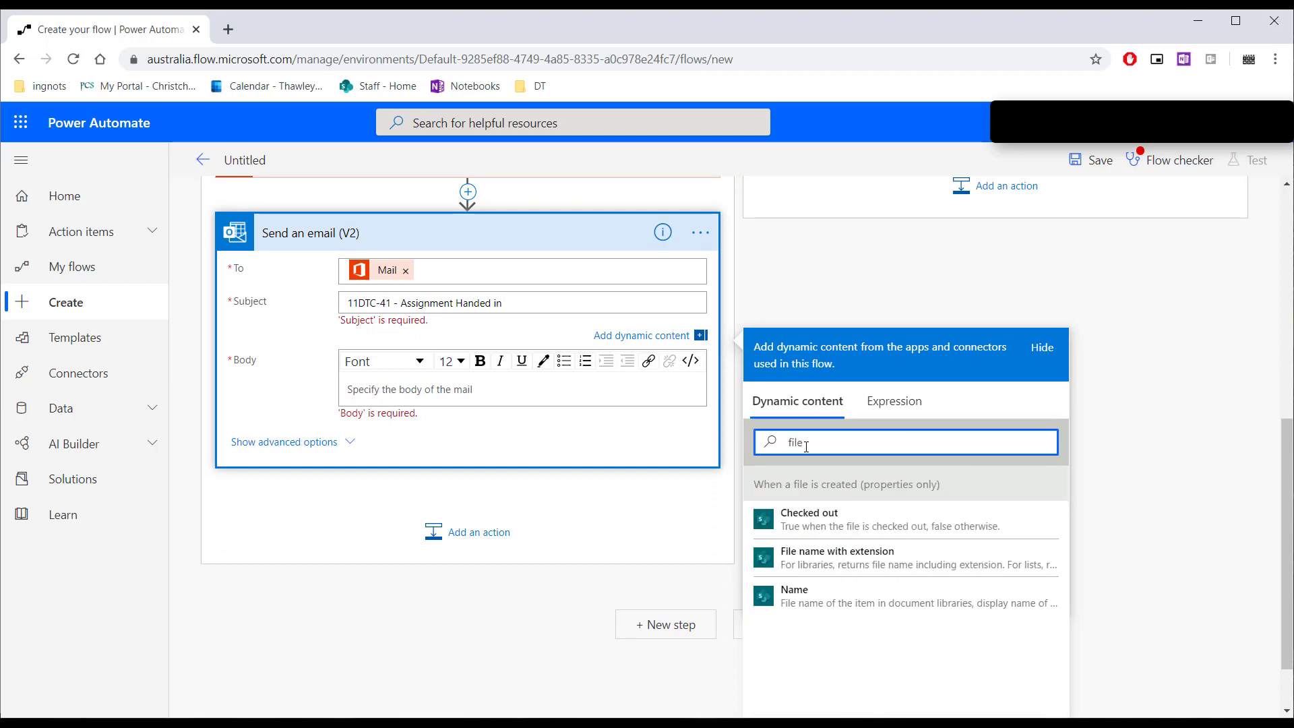
{"action": "left_click", "coordinate": [849, 563]}
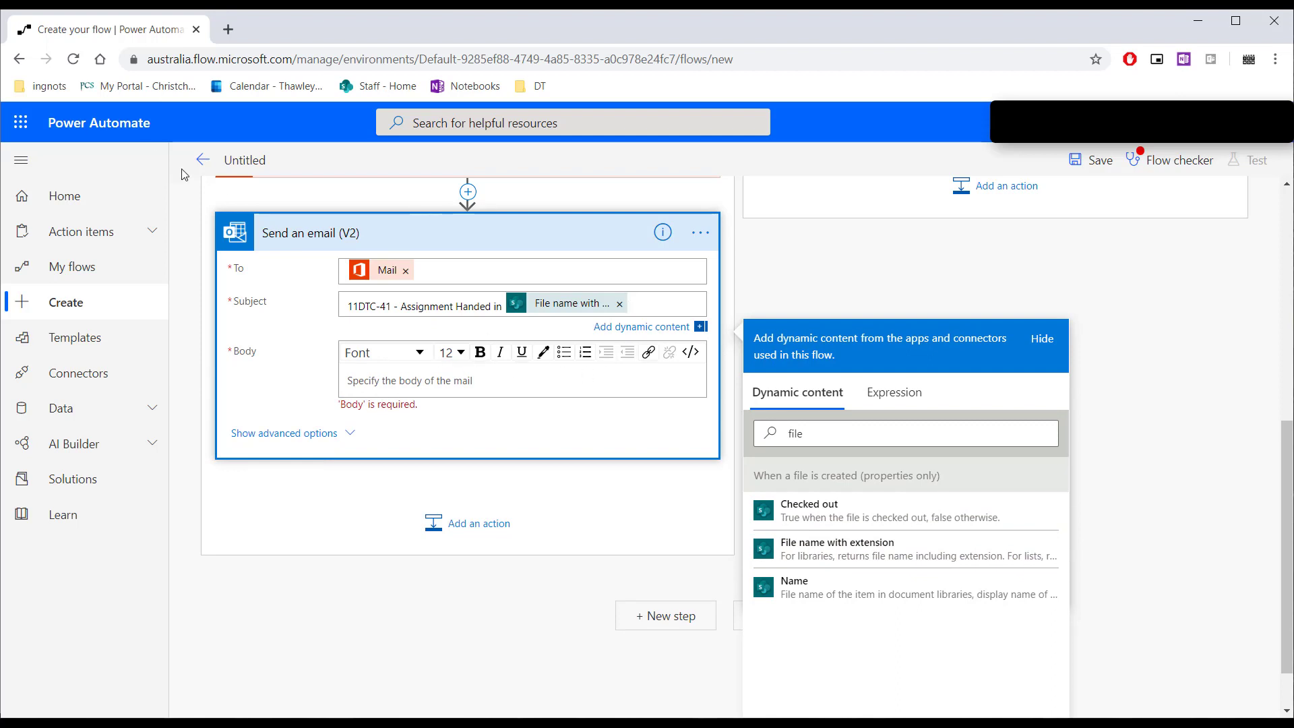
Fill the email body with "11DTC-41" and, on a new line, the Folder path dynamic content
{"action": "left_click", "coordinate": [382, 383]}
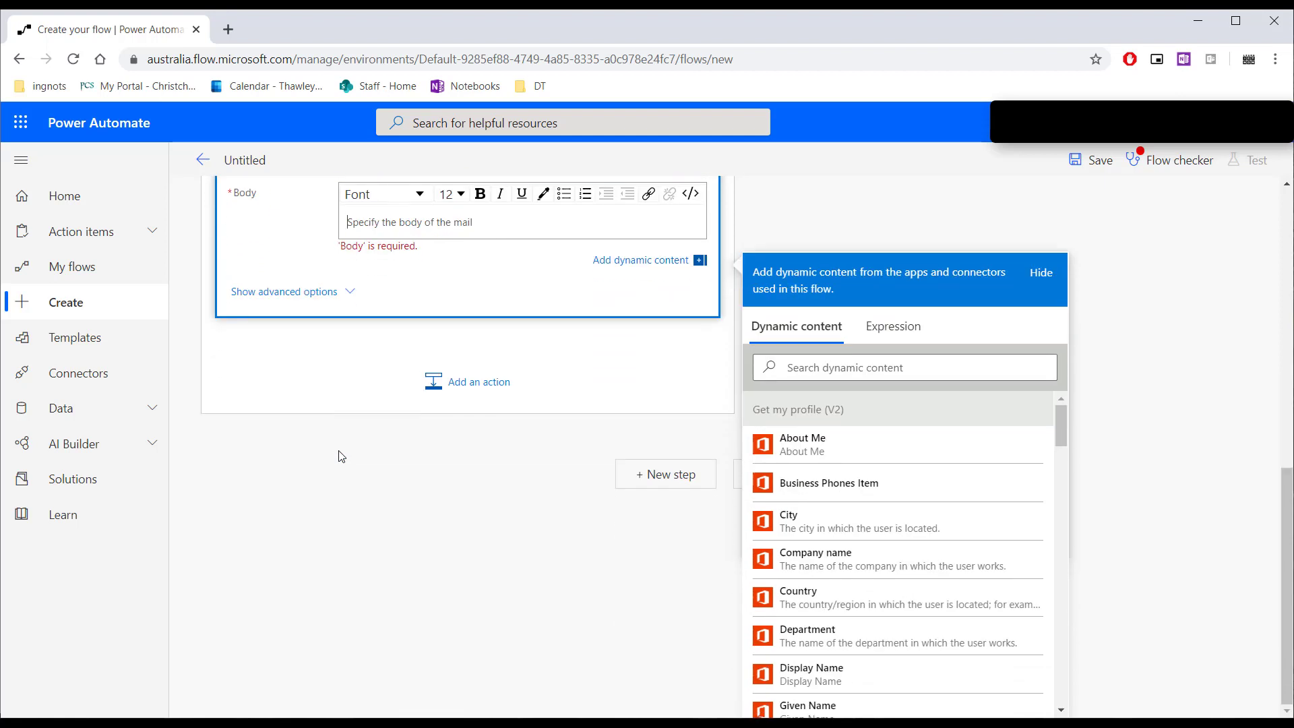
{"action": "scroll", "coordinate": [385, 292], "scroll_direction": "up", "scroll_amount": 1}
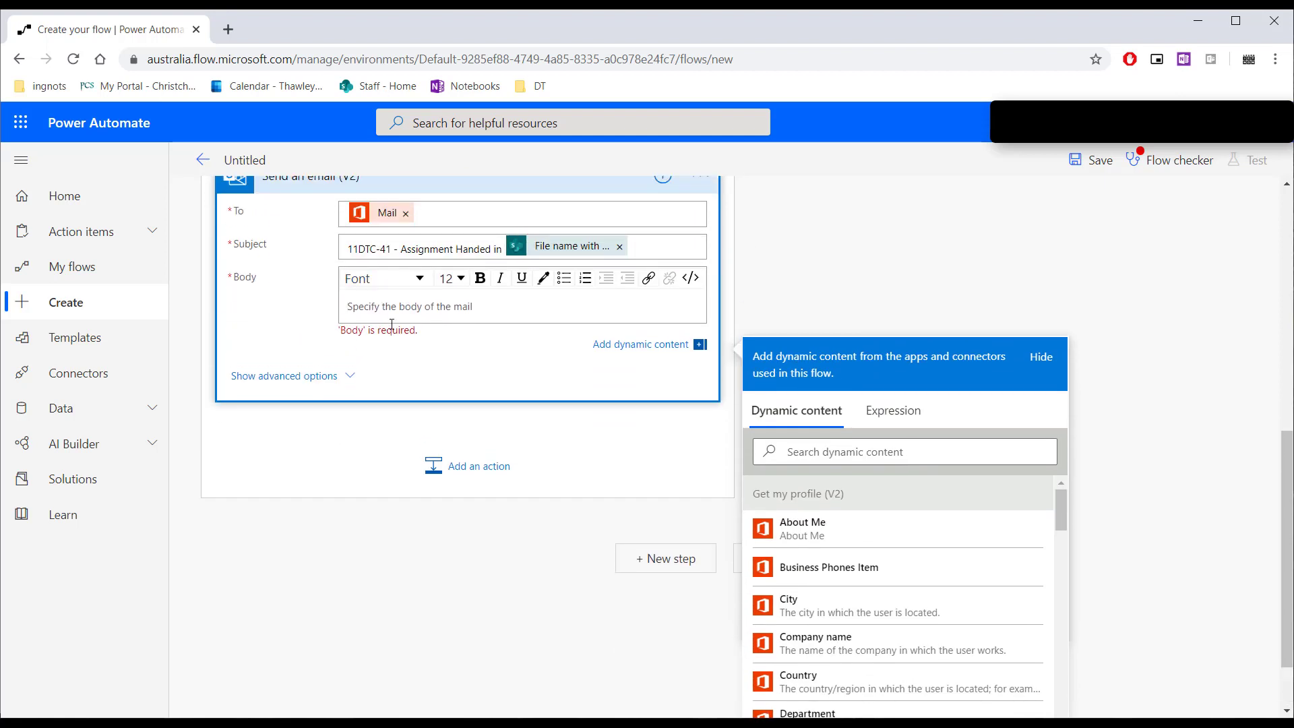
{"action": "type", "text": "11DTC-41"}
{"action": "key", "text": "Return"}
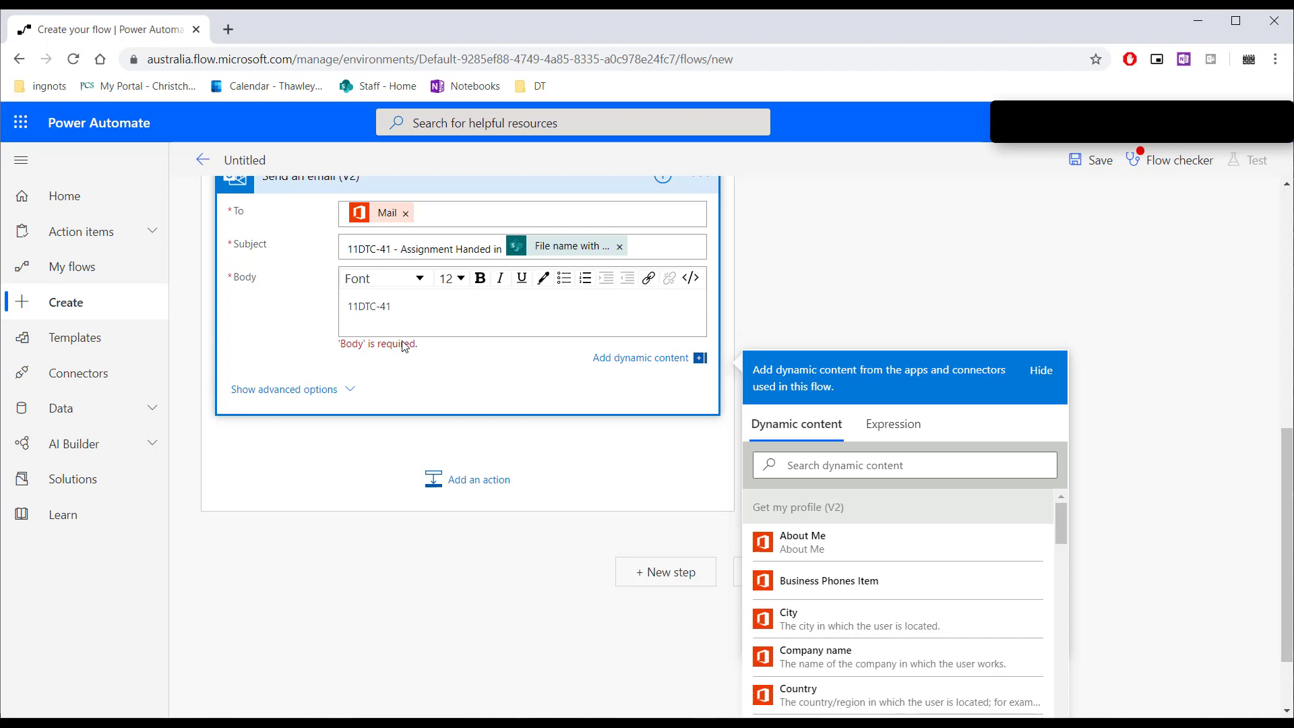
{"action": "scroll", "coordinate": [579, 438], "scroll_direction": "down", "scroll_amount": 1}
{"action": "scroll", "coordinate": [795, 498], "scroll_direction": "up", "scroll_amount": 1}
{"action": "scroll", "coordinate": [846, 435], "scroll_direction": "down", "scroll_amount": 1}
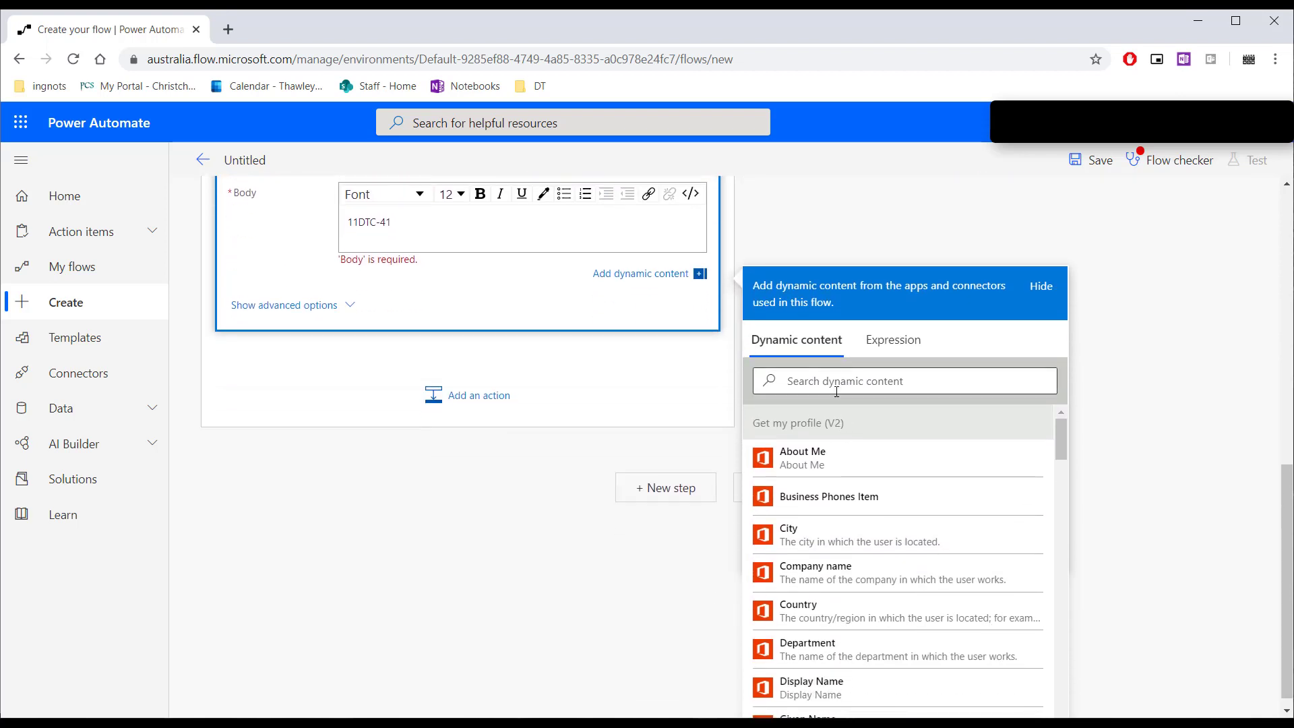
{"action": "left_click", "coordinate": [835, 391]}
{"action": "type", "text": "folder"}
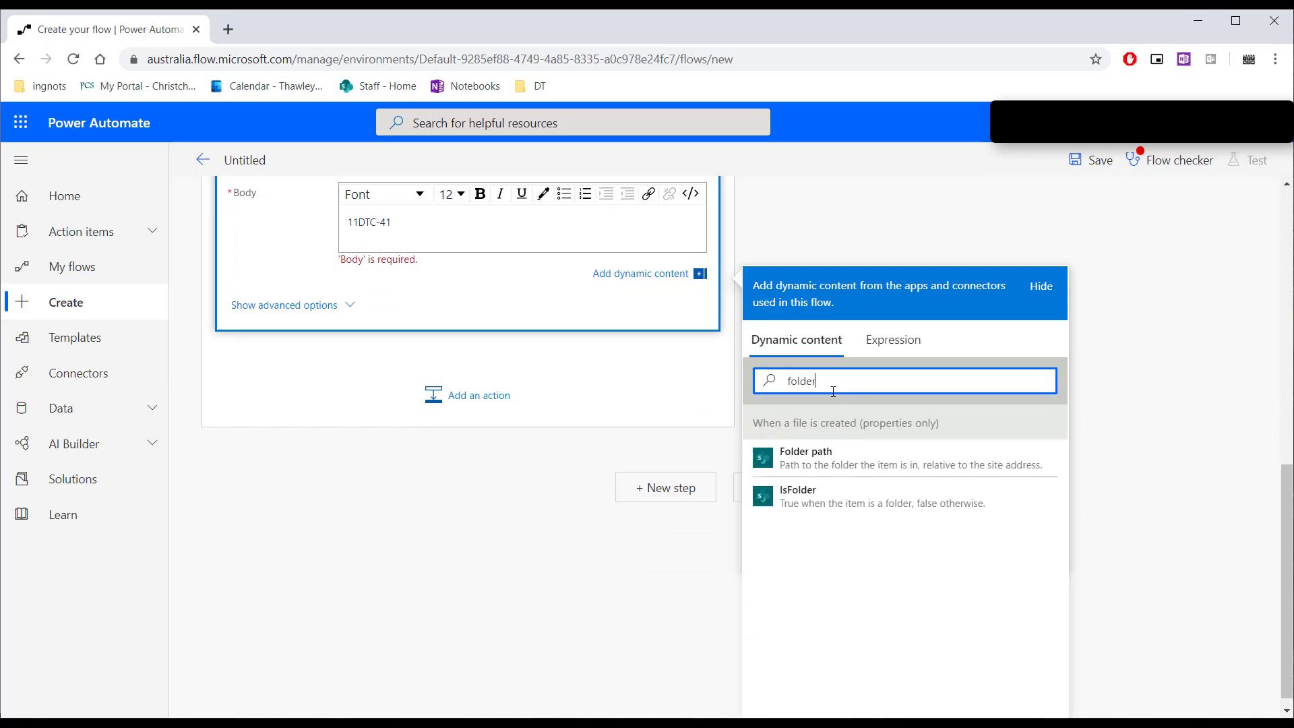
{"action": "left_click", "coordinate": [784, 472]}
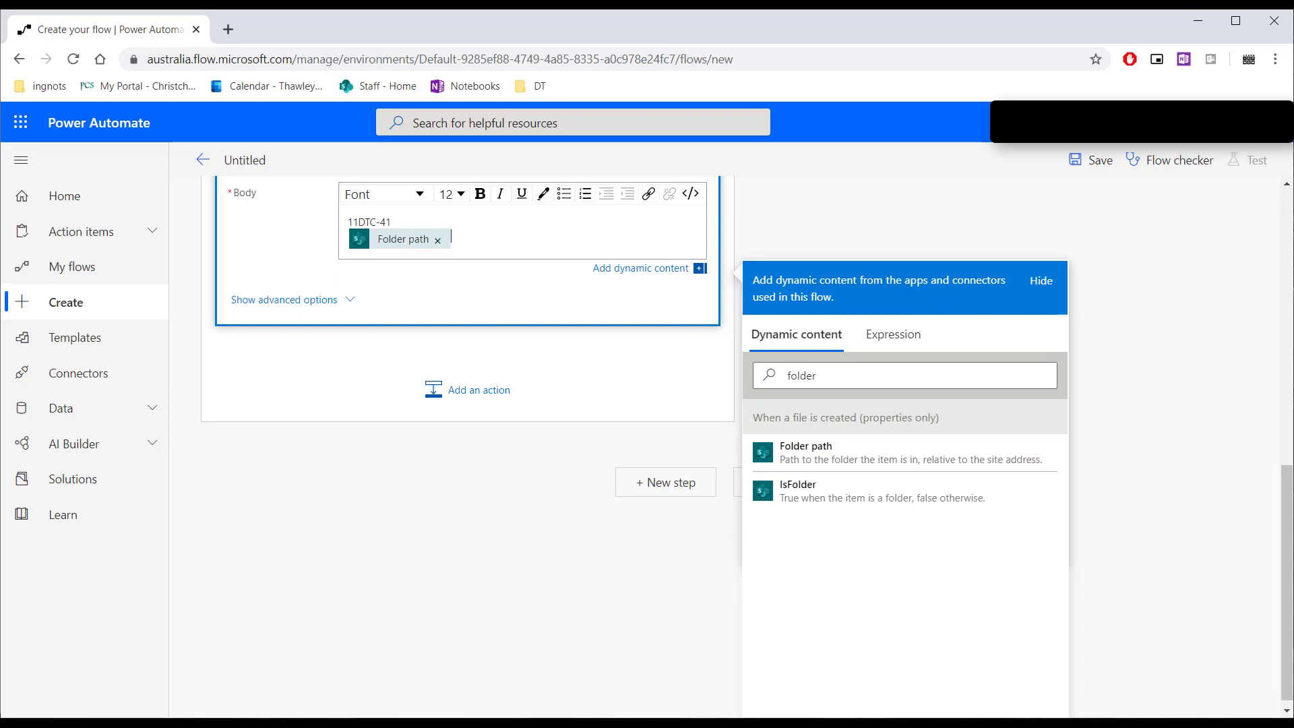
Switch the email body to HTML code view and append "<br><br>" and, on a new line, 'Work Submitted: <a href="' below the paragraph
{"action": "scroll", "coordinate": [476, 261], "scroll_direction": "up", "scroll_amount": 1}
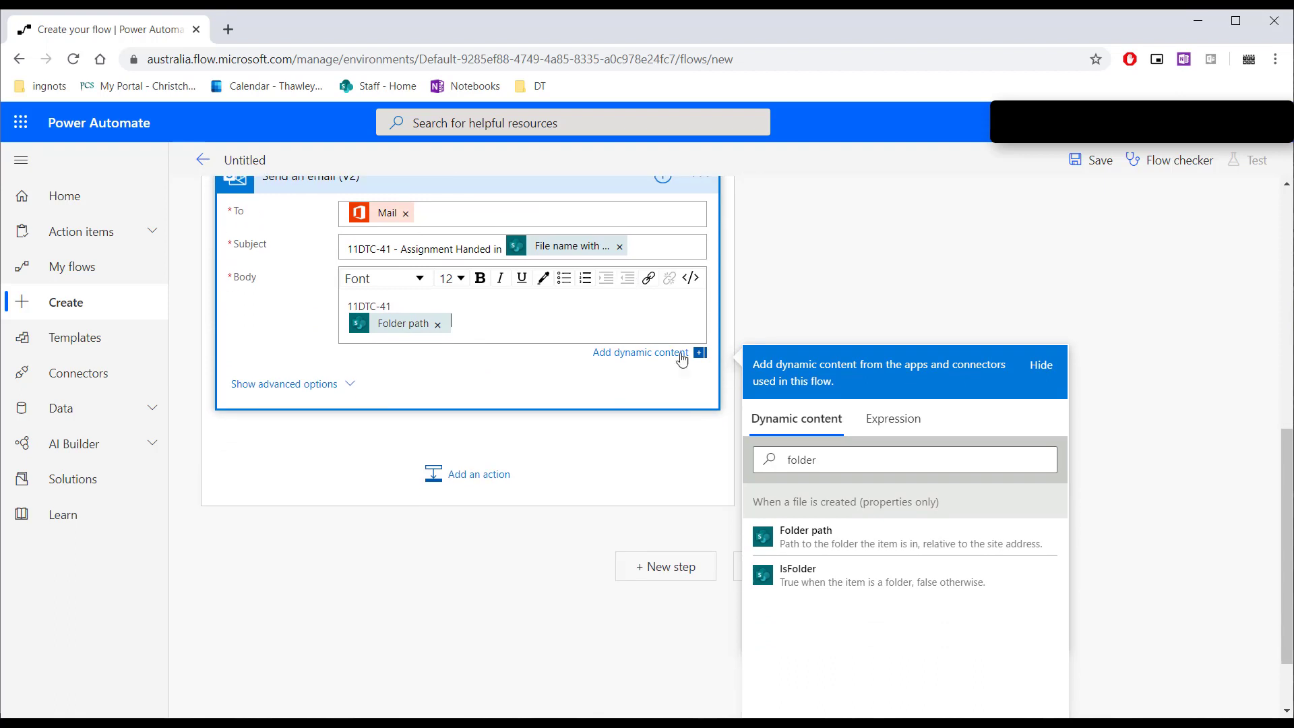
{"action": "left_click", "coordinate": [691, 277]}
{"action": "scroll", "coordinate": [280, 316], "scroll_direction": "down", "scroll_amount": 1}
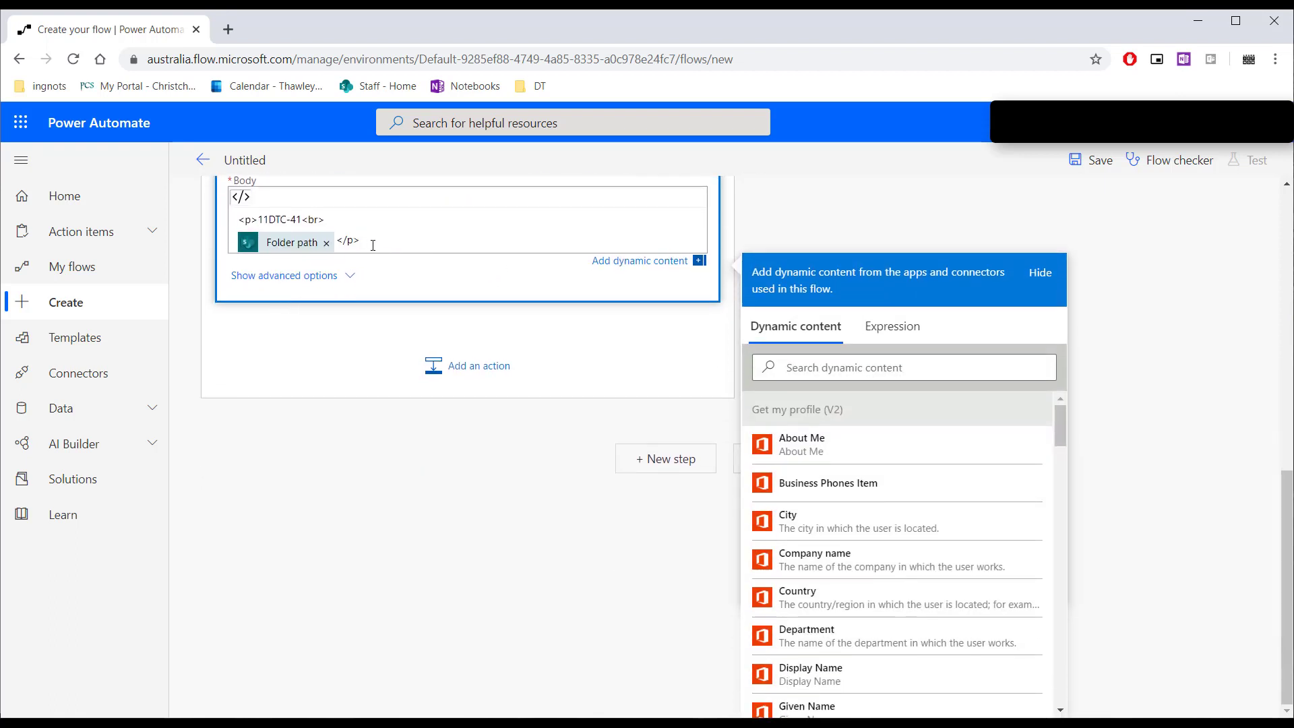
{"action": "key", "text": "Return"}
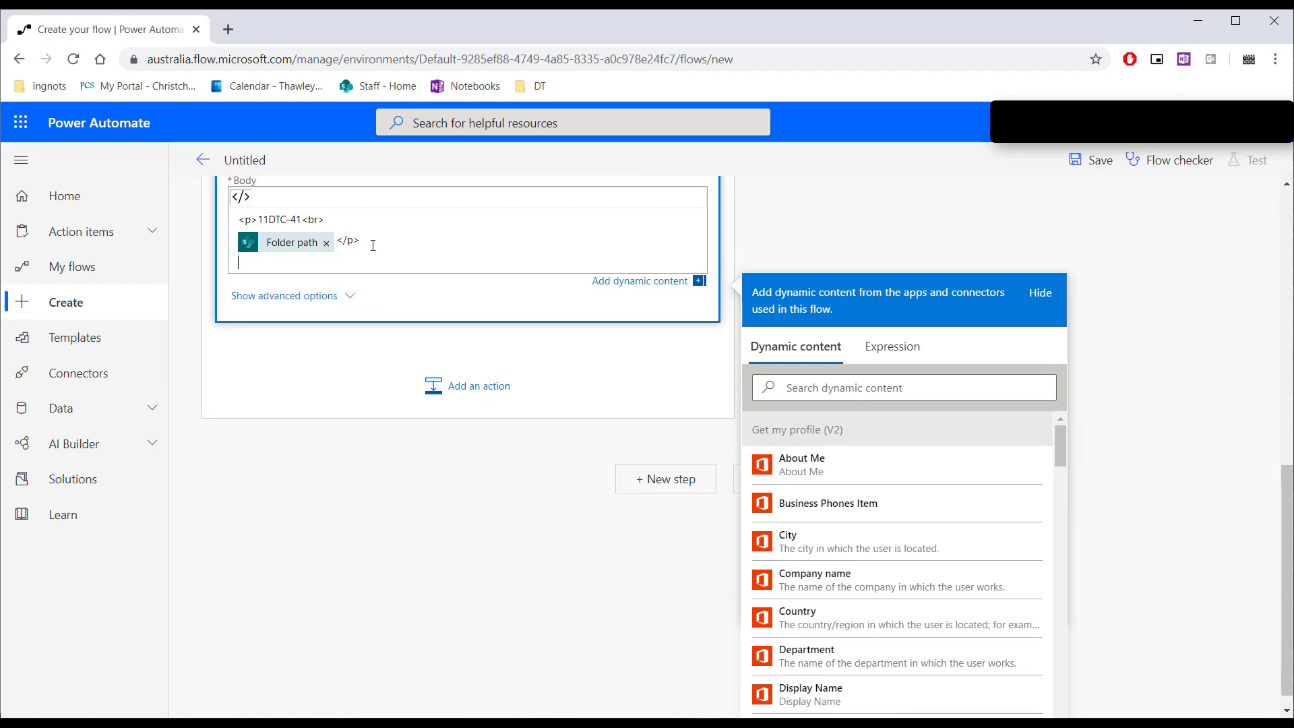
{"action": "type", "text": "Work Submitted: <"}
{"action": "key", "text": "Return"}
{"action": "type", "text": "<br>"}
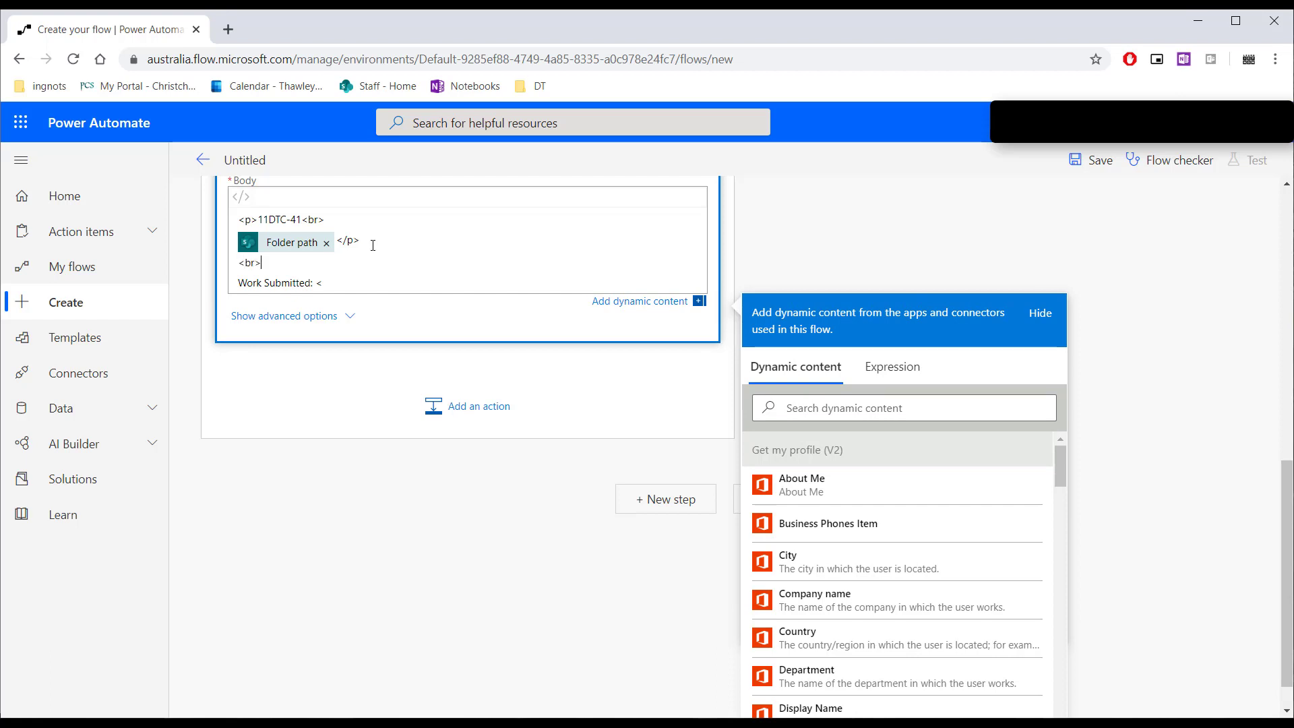
{"action": "type", "text": "<br>"}
{"action": "type", "text": "a"}
{"action": "type", "text": " href"}
{"action": "type", "text": "="}
Insert the Link to item dynamic content as the href value and close the opening anchor tag with '">'
{"action": "left_click", "coordinate": [806, 400]}
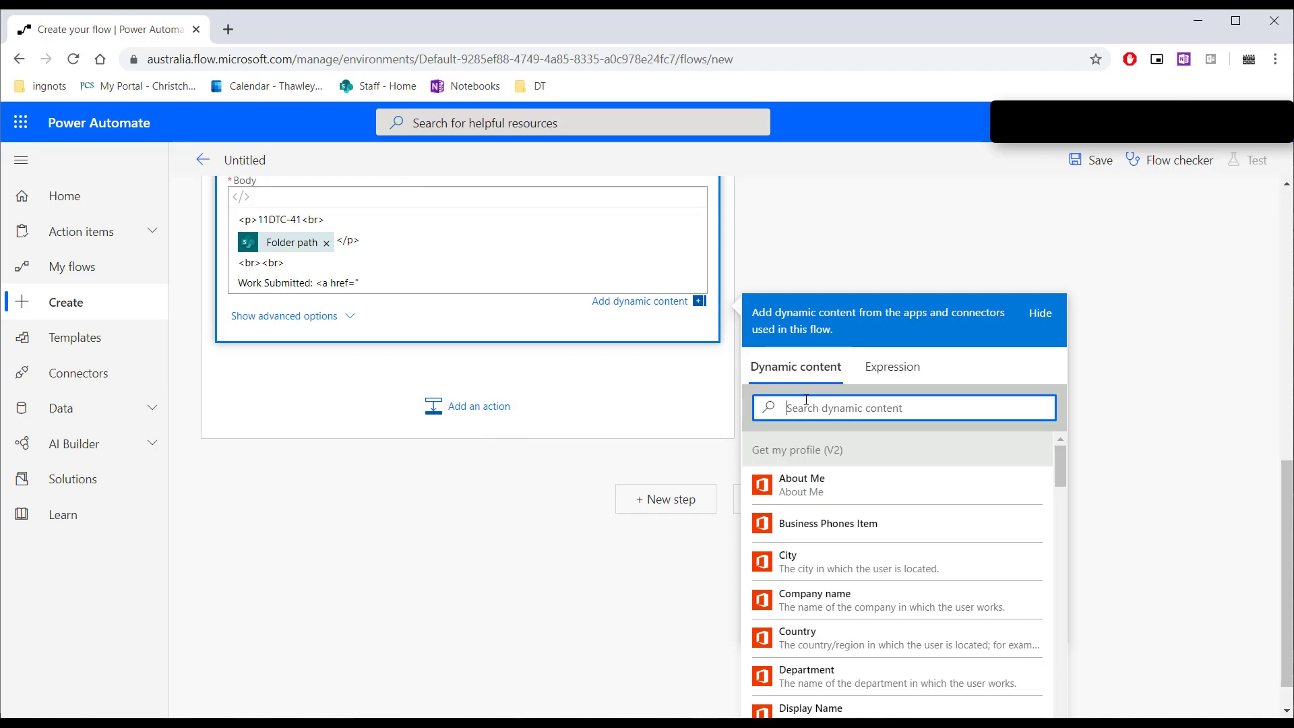
{"action": "type", "text": "link"}
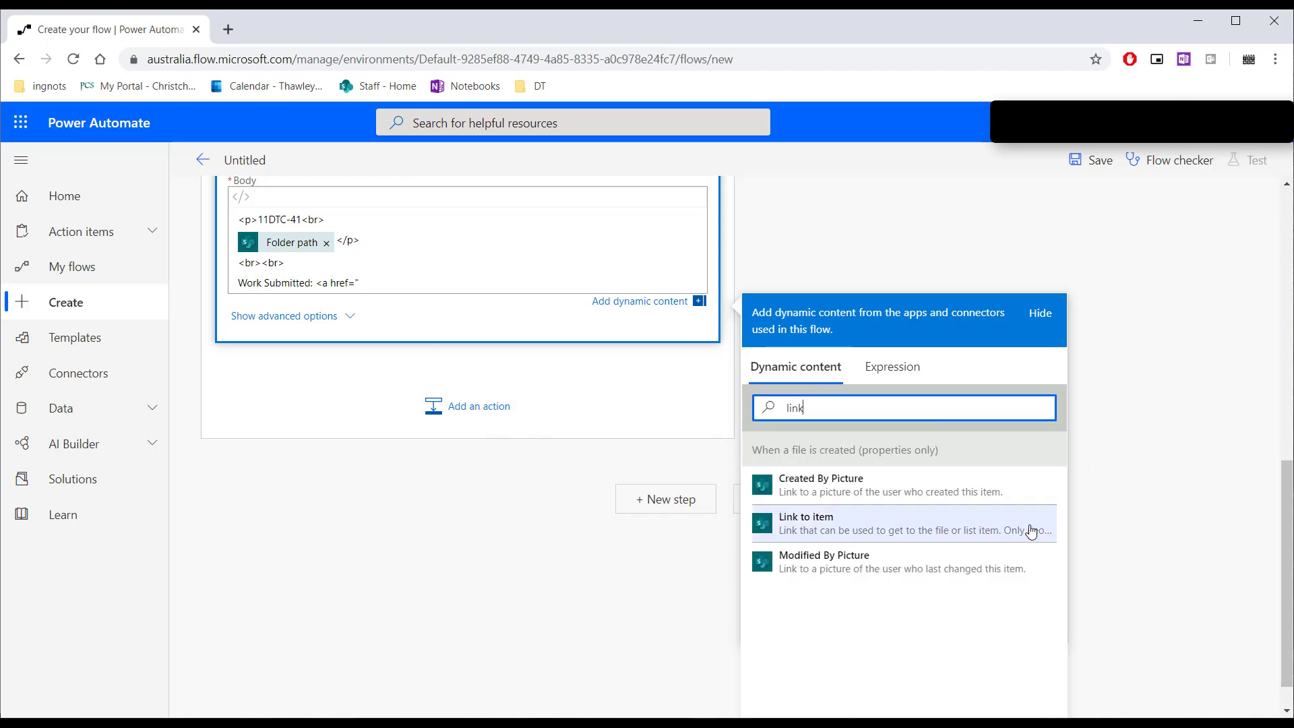
{"action": "left_click", "coordinate": [854, 534]}
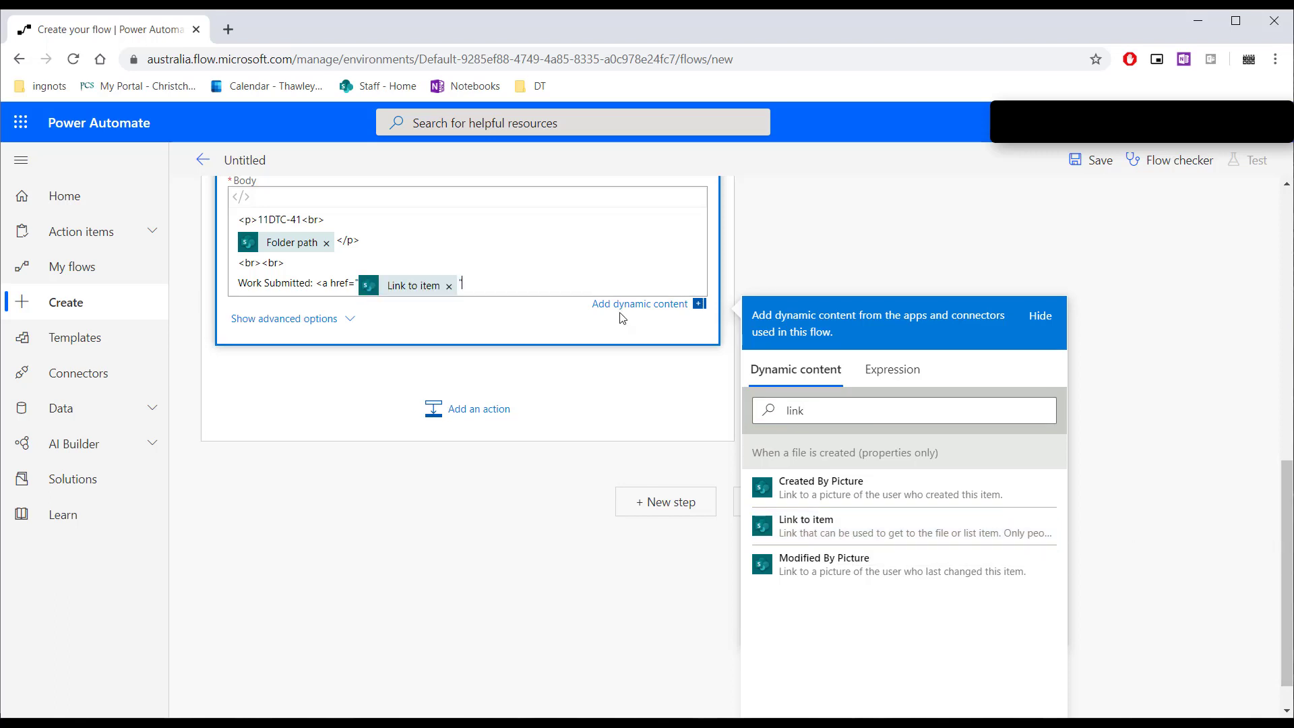
{"action": "type", "text": "\">"}
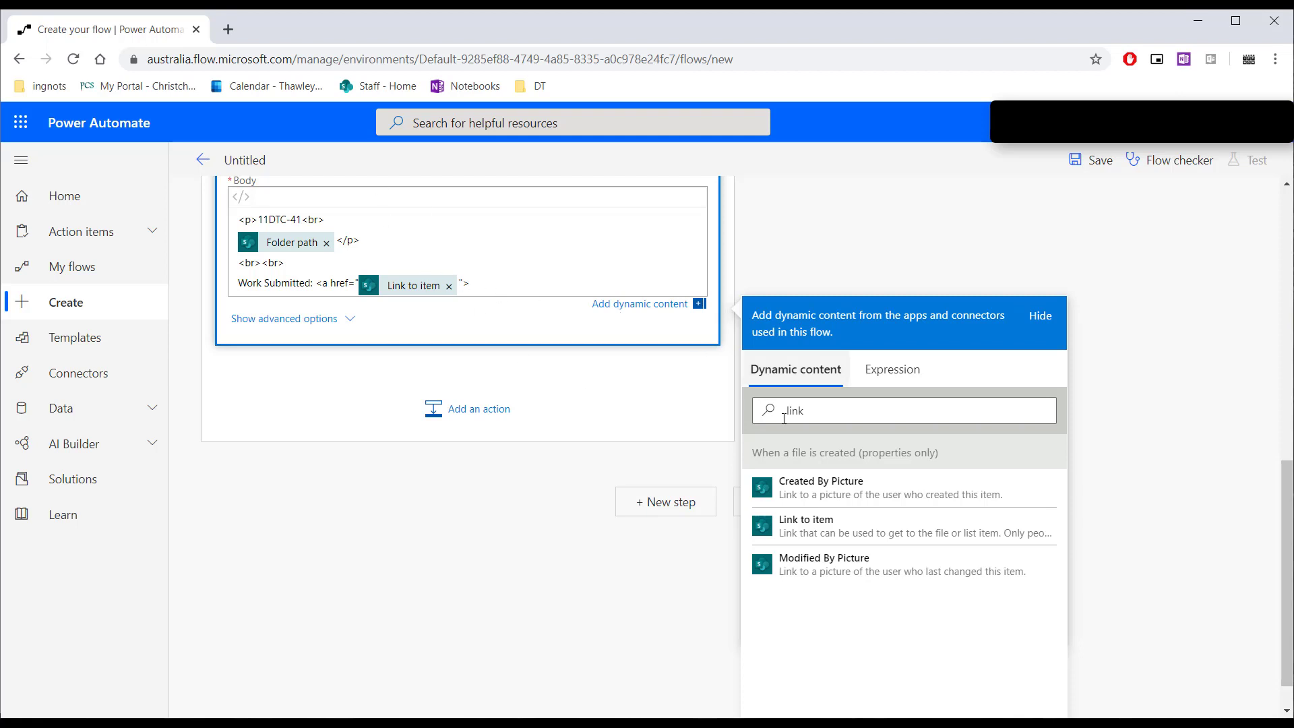
Add the File name with extension dynamic content as the link text and close the anchor with "</a>"
{"action": "left_click_drag", "start_coordinate": [833, 410], "coordinate": [785, 418]}
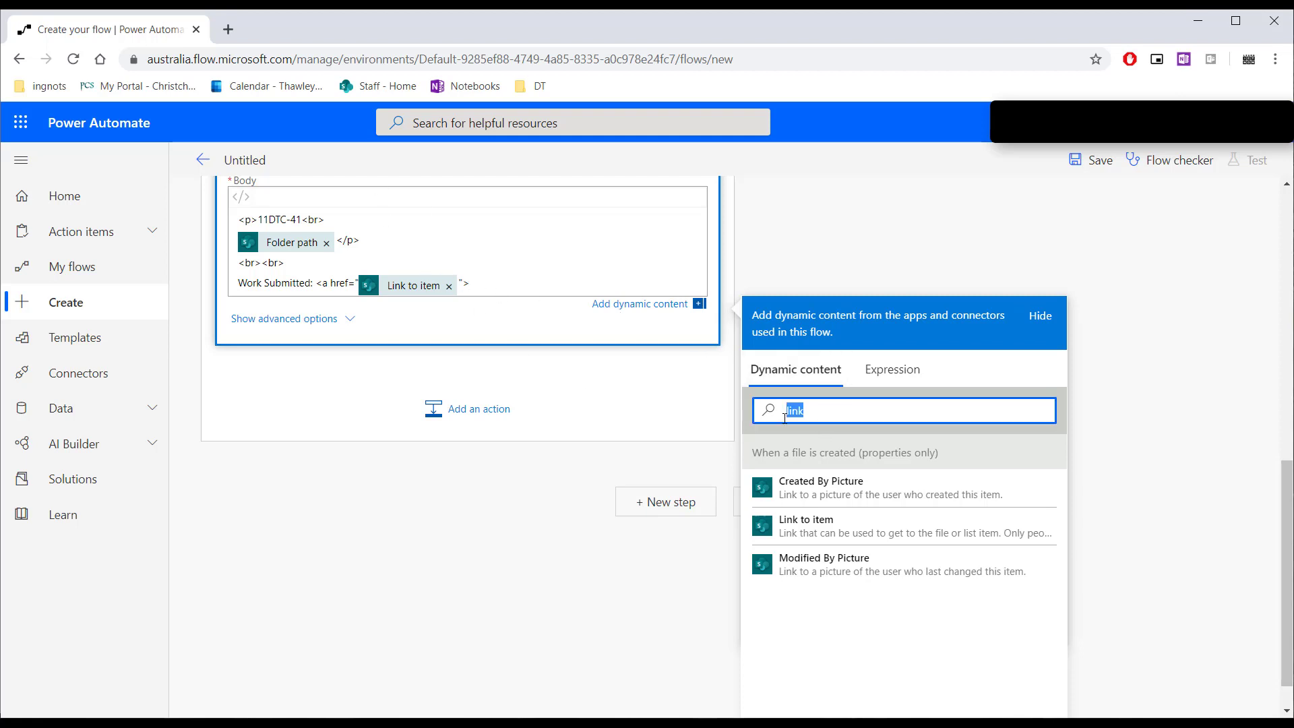
{"action": "type", "text": "file"}
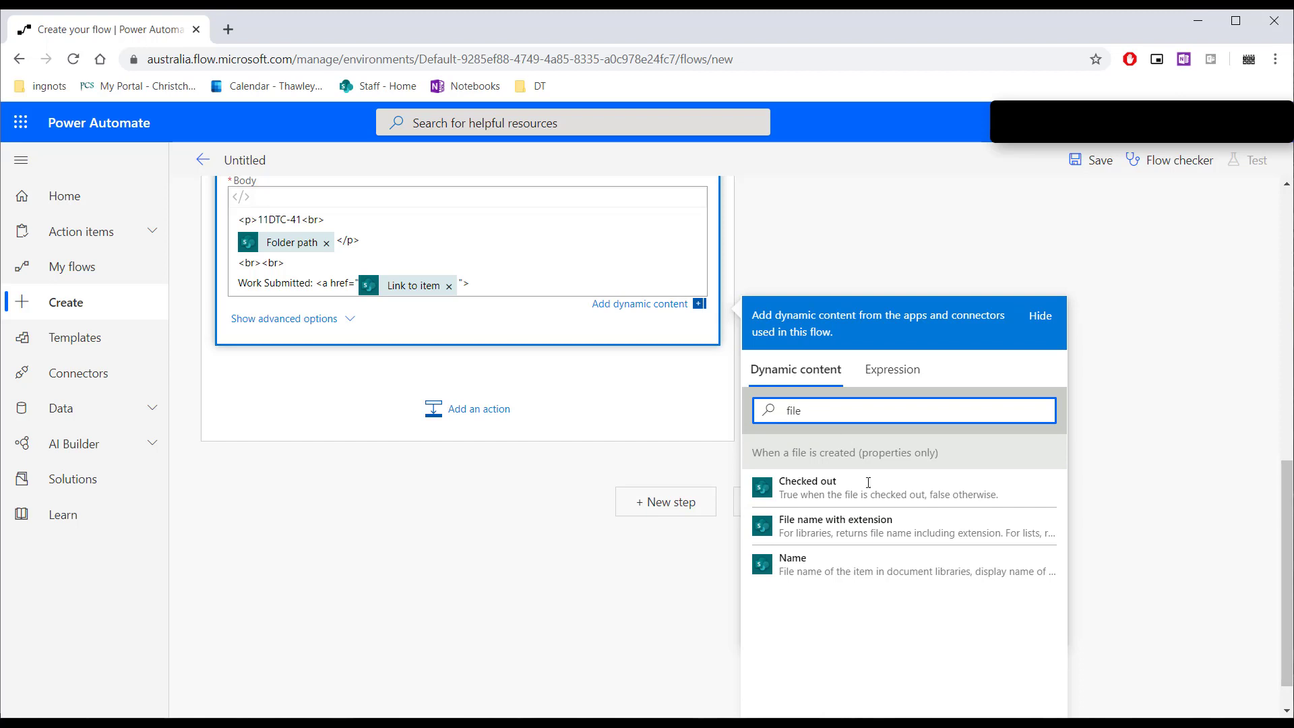
{"action": "left_click", "coordinate": [861, 529]}
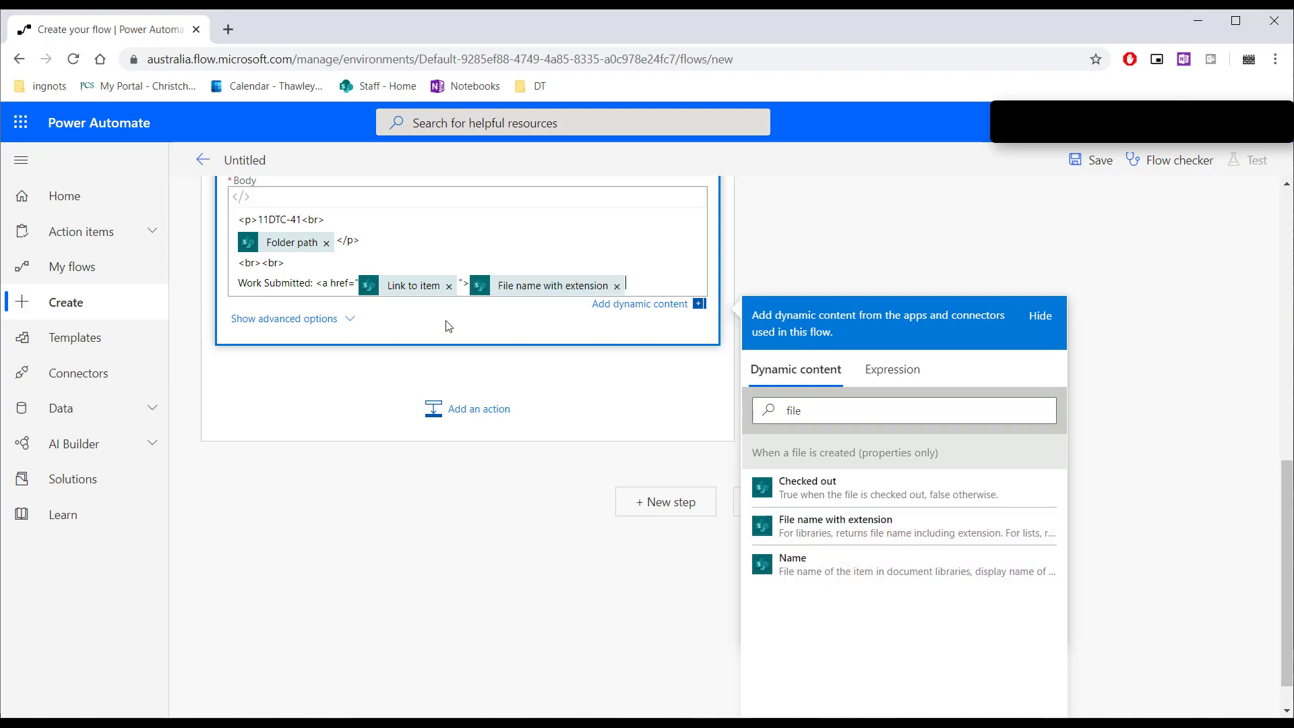
{"action": "type", "text": "</a>"}
{"action": "left_click", "coordinate": [828, 276]}
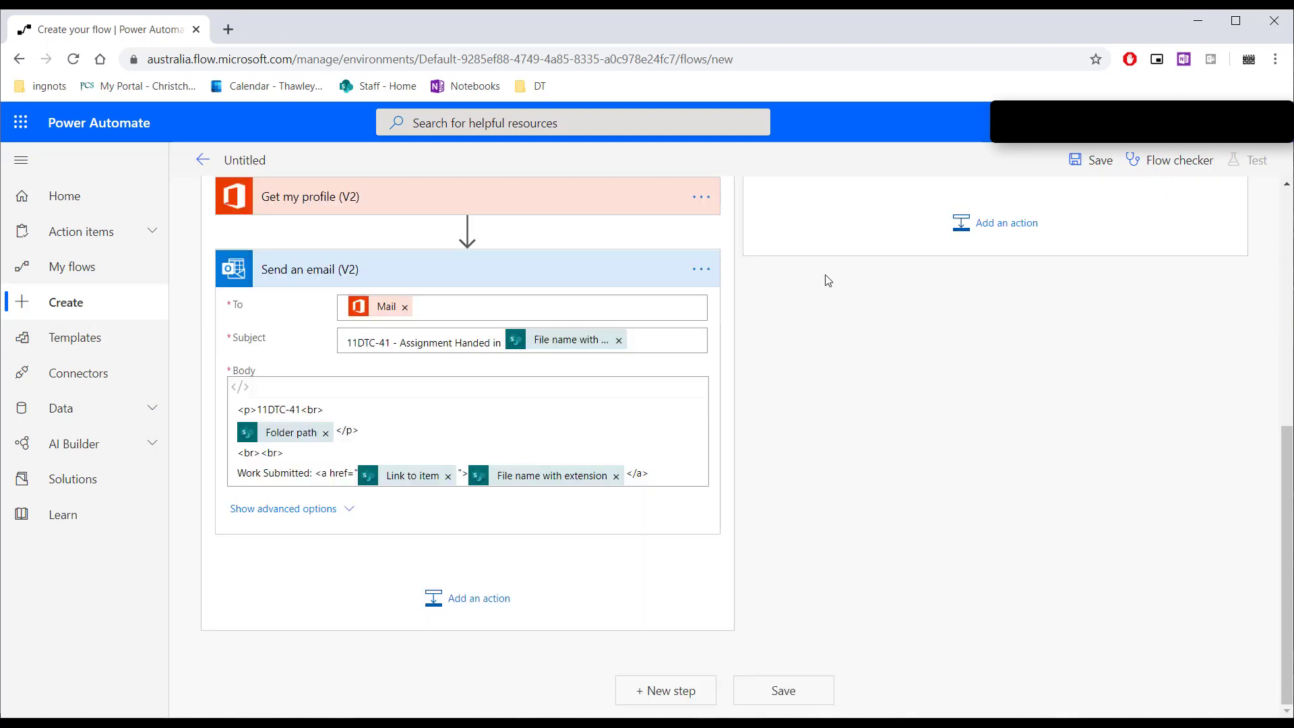
Save the flow and review its errors and warnings in the Flow checker
{"action": "left_click", "coordinate": [1112, 160]}
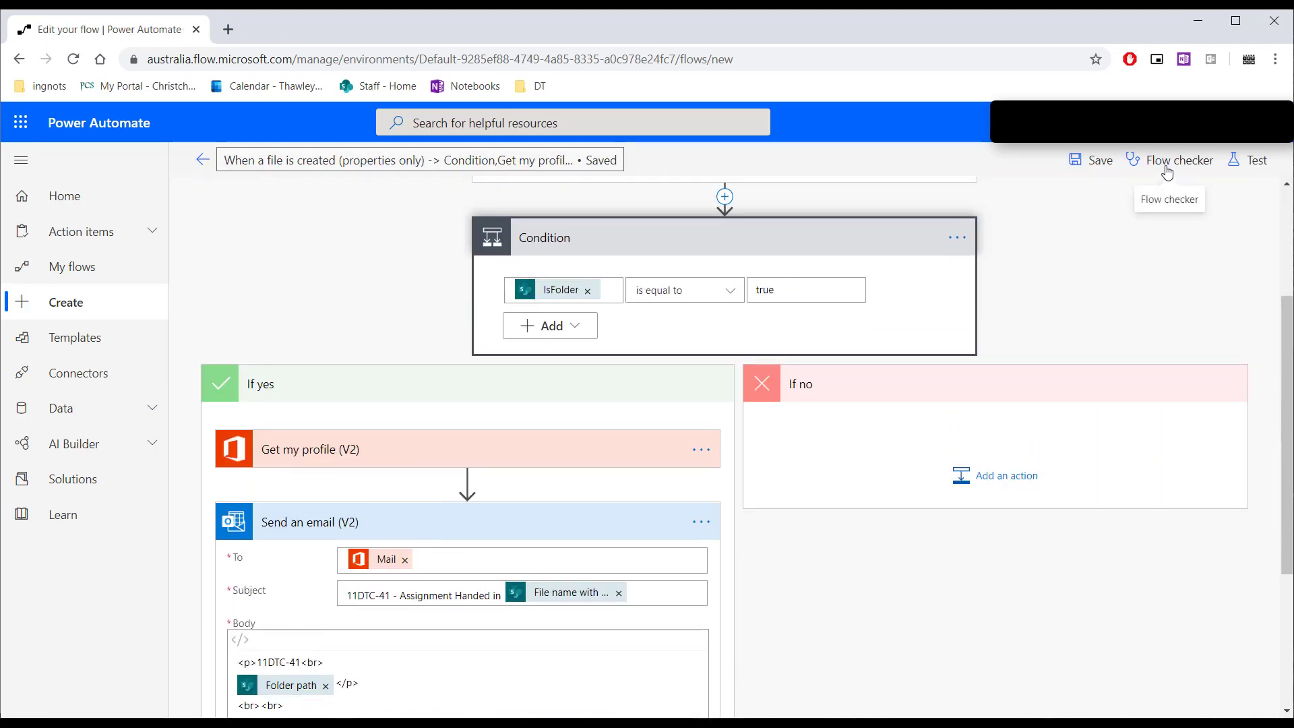
{"action": "left_click", "coordinate": [1149, 168]}
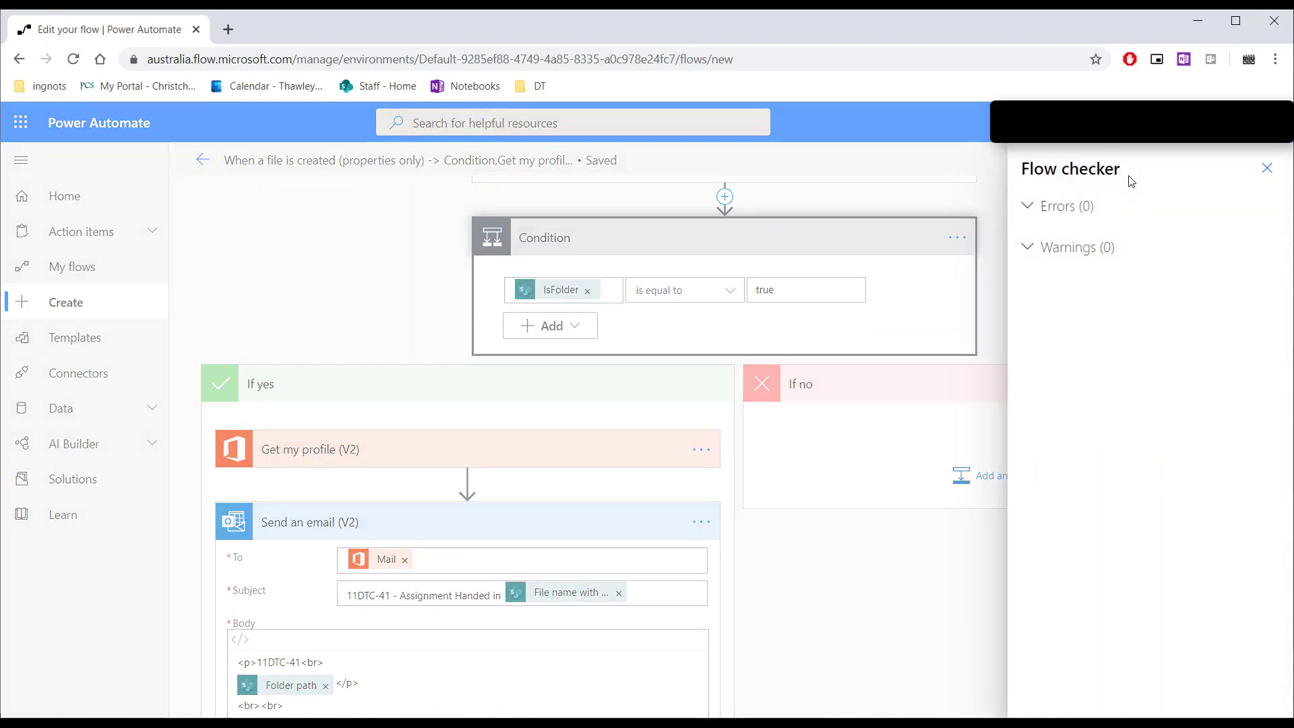
{"action": "left_click", "coordinate": [1268, 169]}
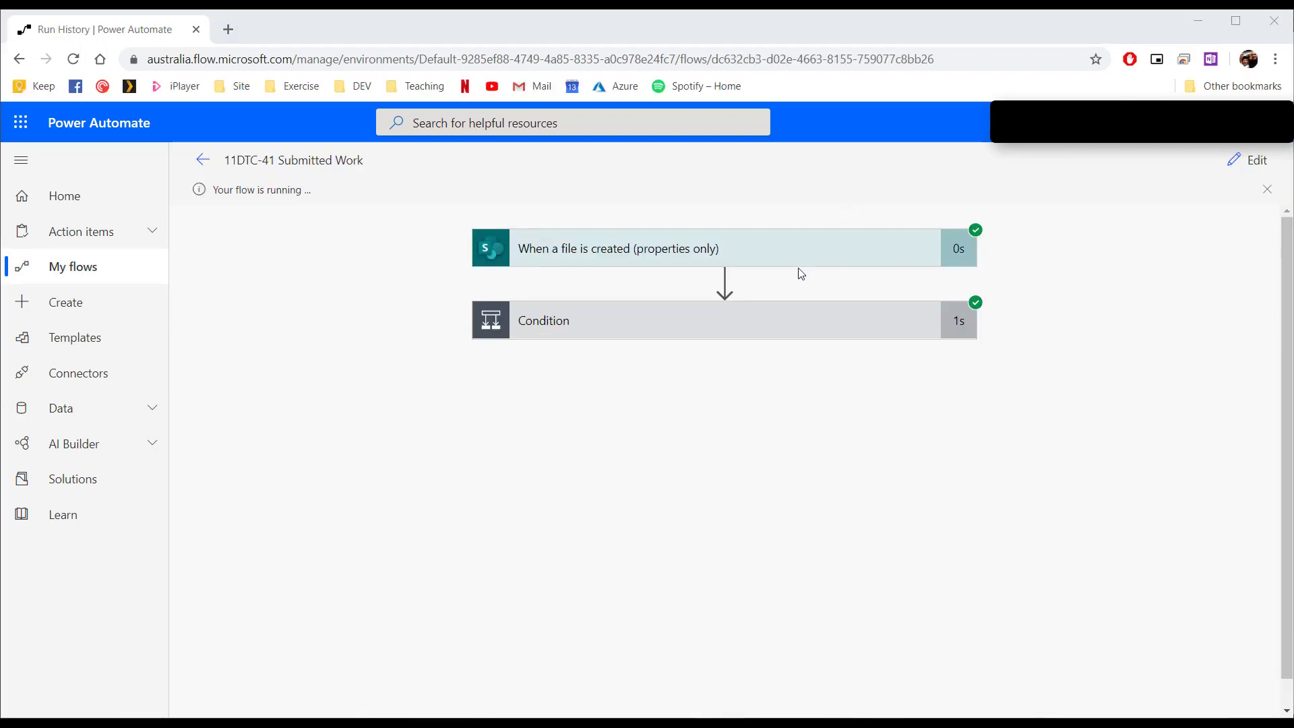
Examine the 11DTC-41 Submitted Work run, including the Condition result and the inputs and outputs of Get my profile (V2) and Send an email
{"action": "left_click", "coordinate": [603, 326]}
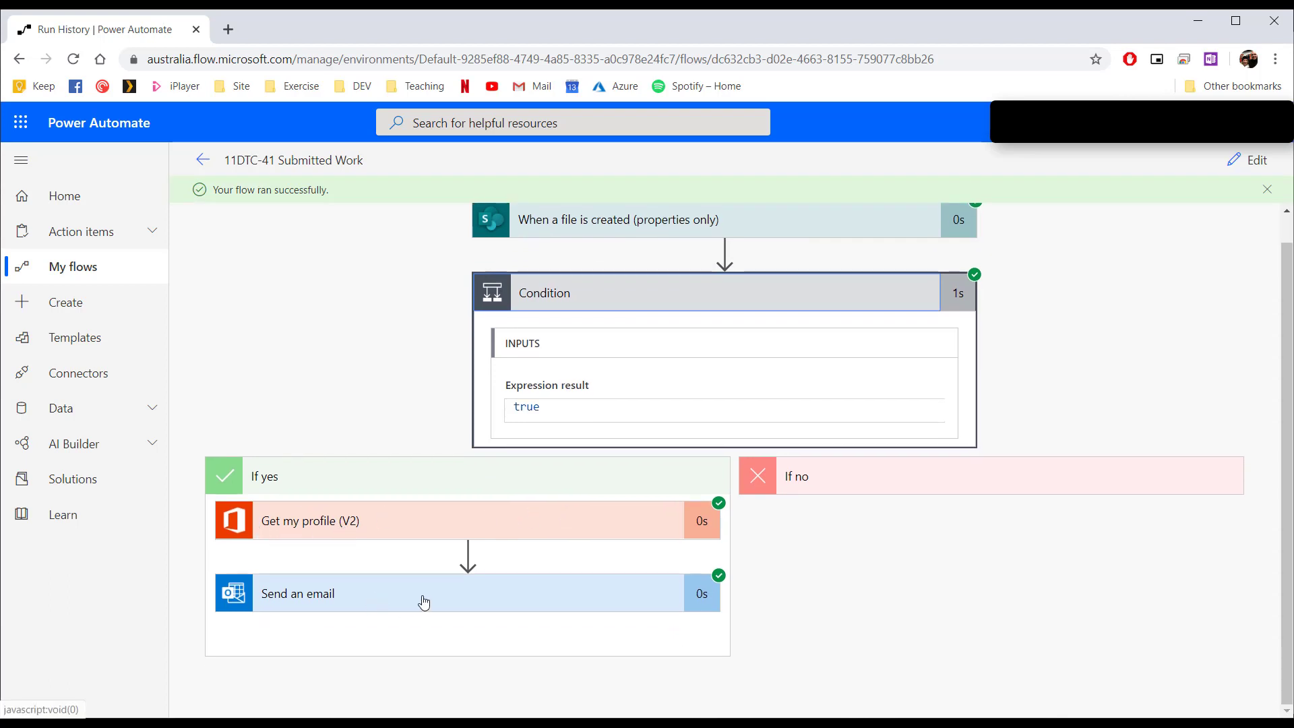
{"action": "left_click", "coordinate": [315, 529]}
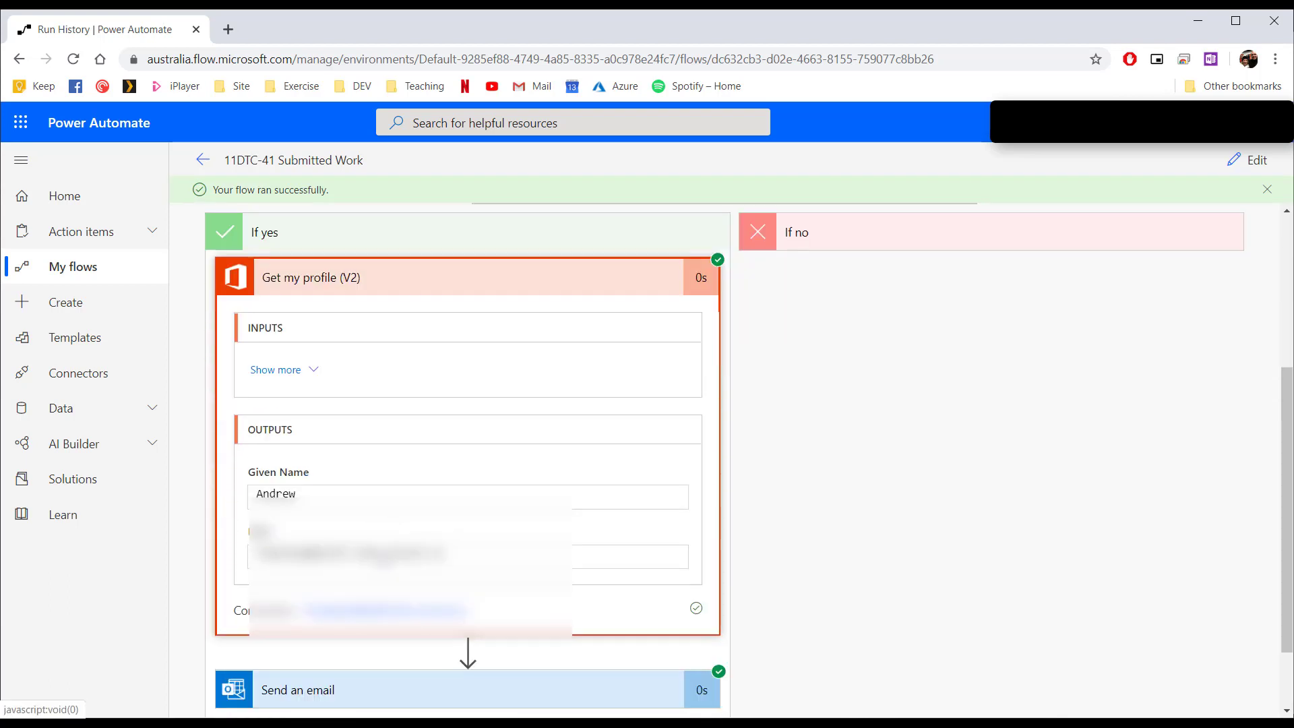
{"action": "scroll", "coordinate": [467, 458], "scroll_direction": "down", "scroll_amount": 2}
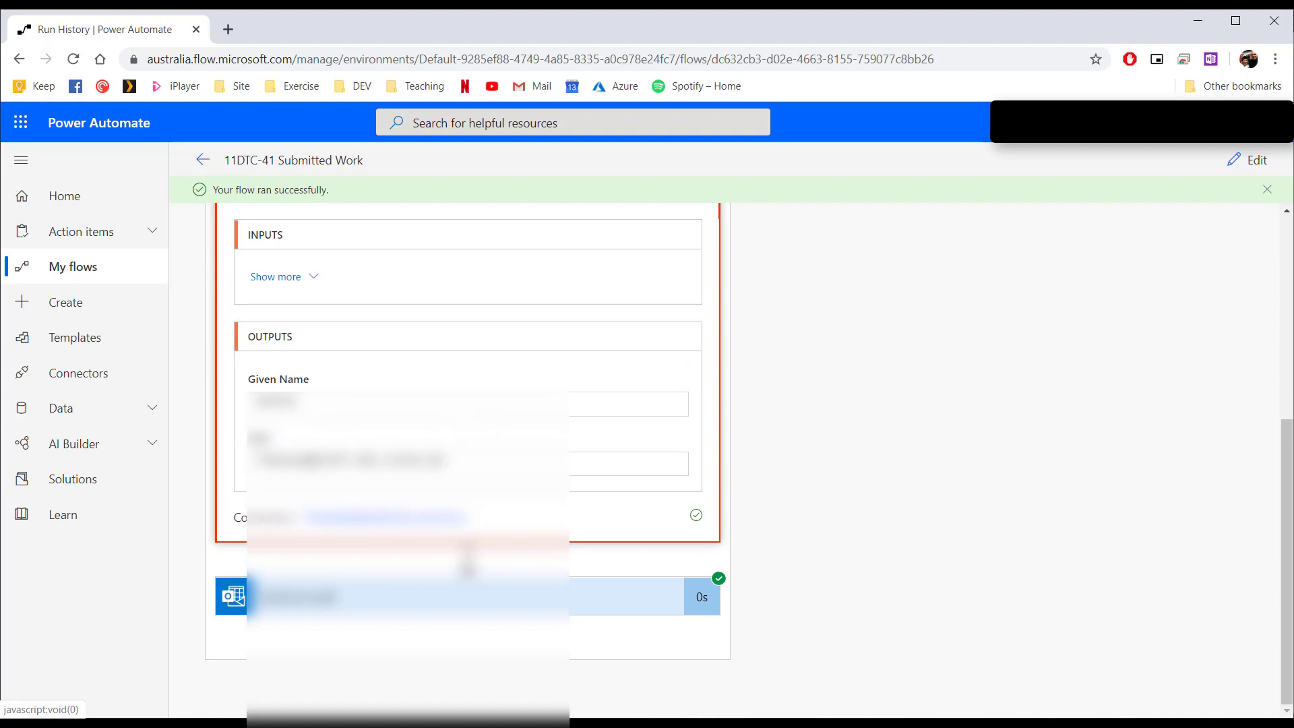
{"action": "left_click", "coordinate": [290, 596]}
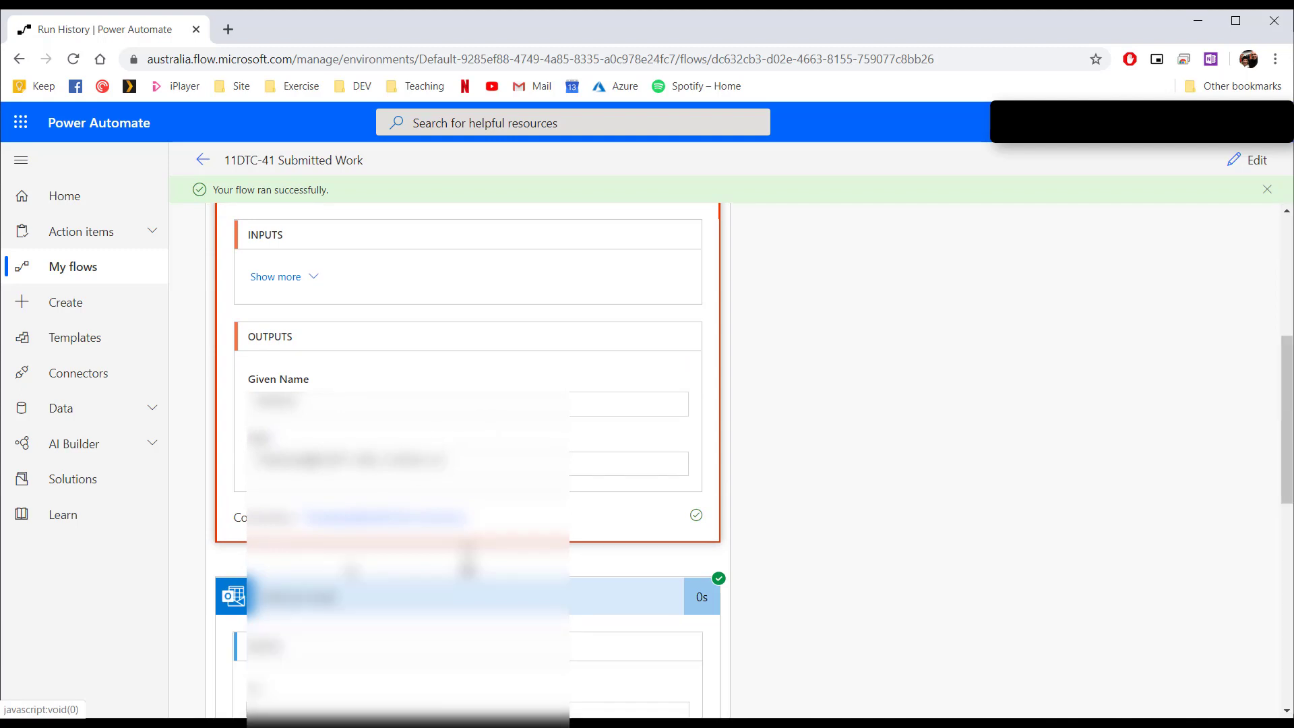
{"action": "scroll", "coordinate": [355, 566], "scroll_direction": "down", "scroll_amount": 4}
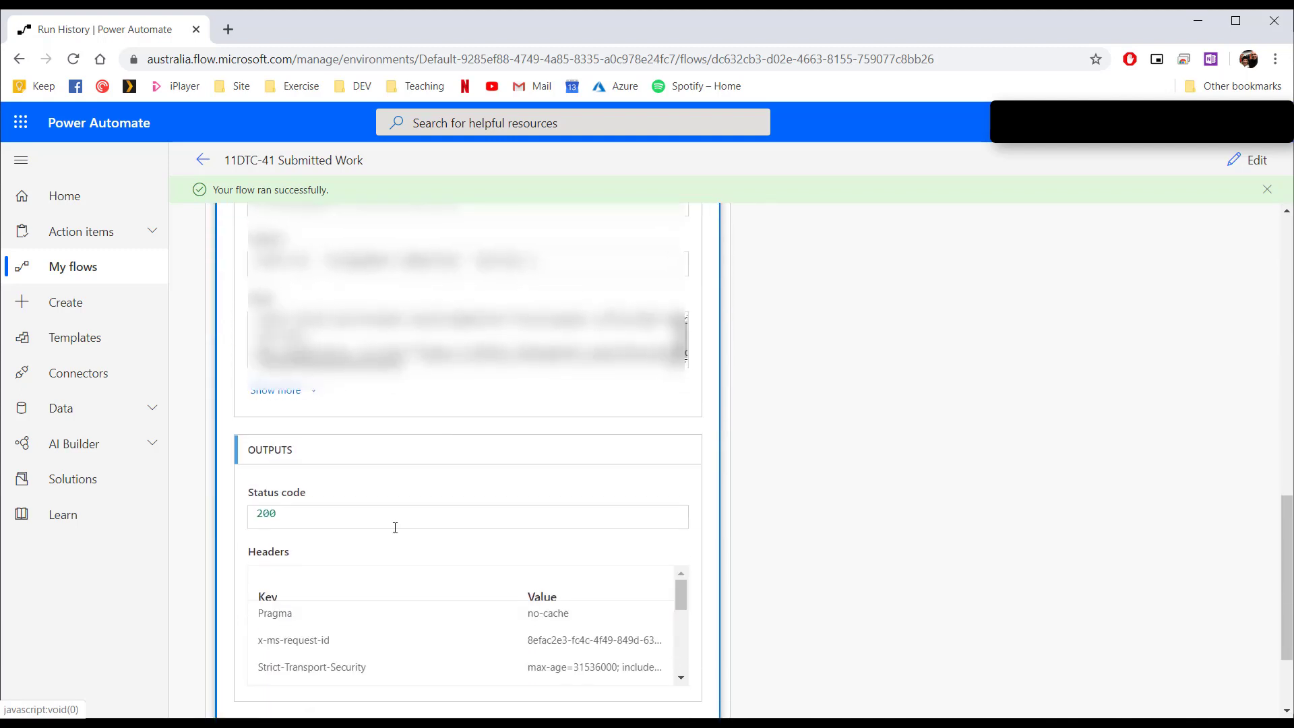
{"action": "scroll", "coordinate": [355, 573], "scroll_direction": "down", "scroll_amount": 1}
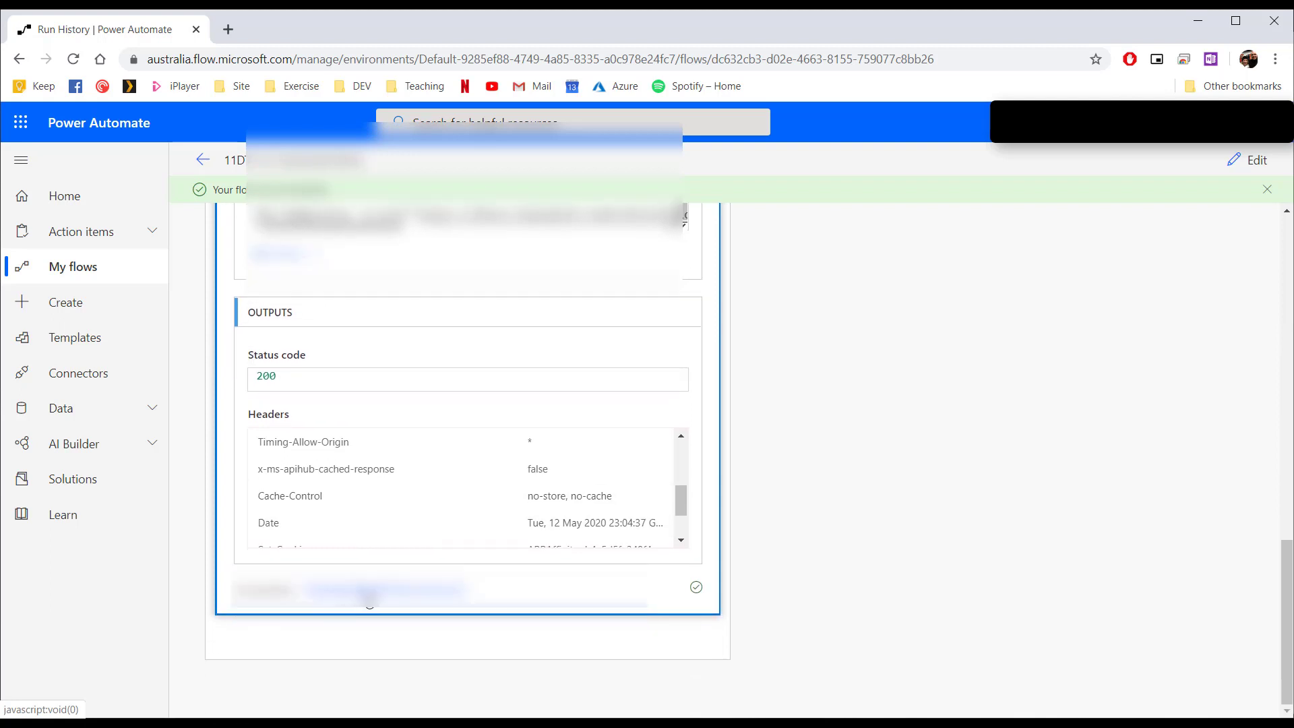
{"action": "scroll", "coordinate": [357, 495], "scroll_direction": "up", "scroll_amount": 3}
{"action": "scroll", "coordinate": [708, 454], "scroll_direction": "up", "scroll_amount": 3}
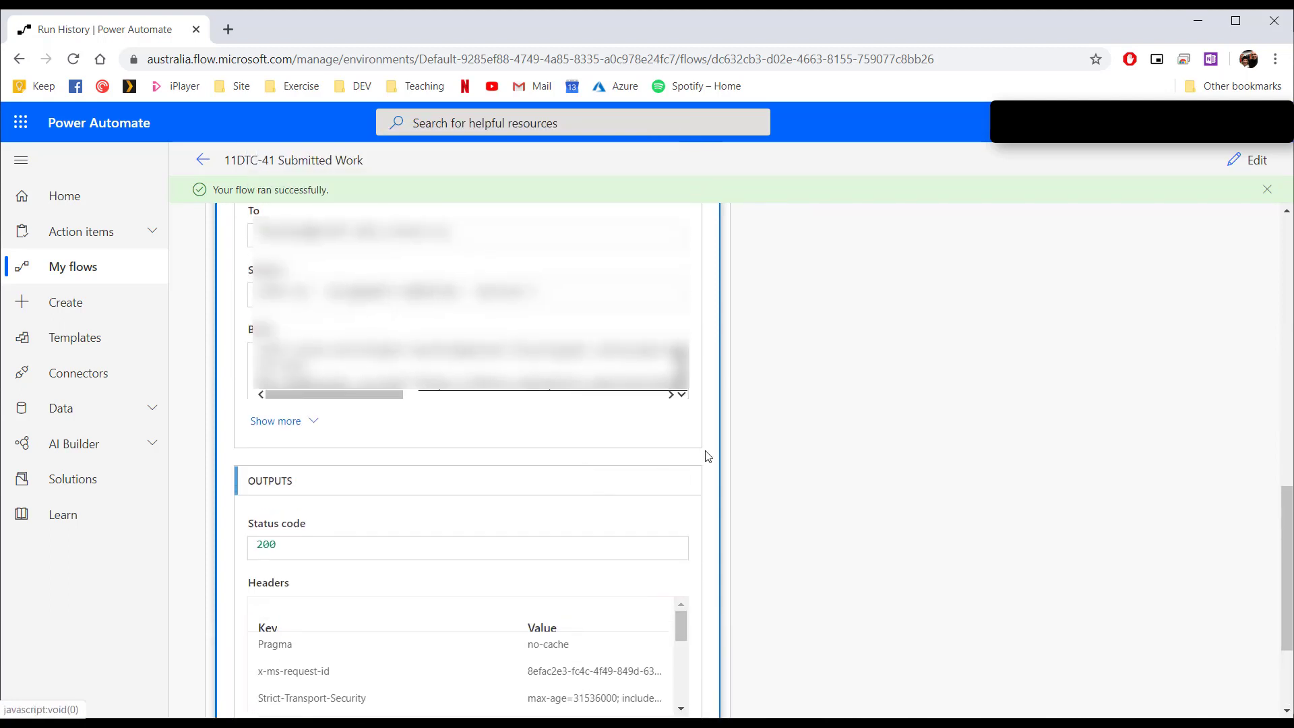
Check the Send an email action's recipient, subject and body, and open the received "11DTC-41 - Assignment Submitted - Version 1" message in Outlook
{"action": "scroll", "coordinate": [350, 402], "scroll_direction": "down", "scroll_amount": 1}
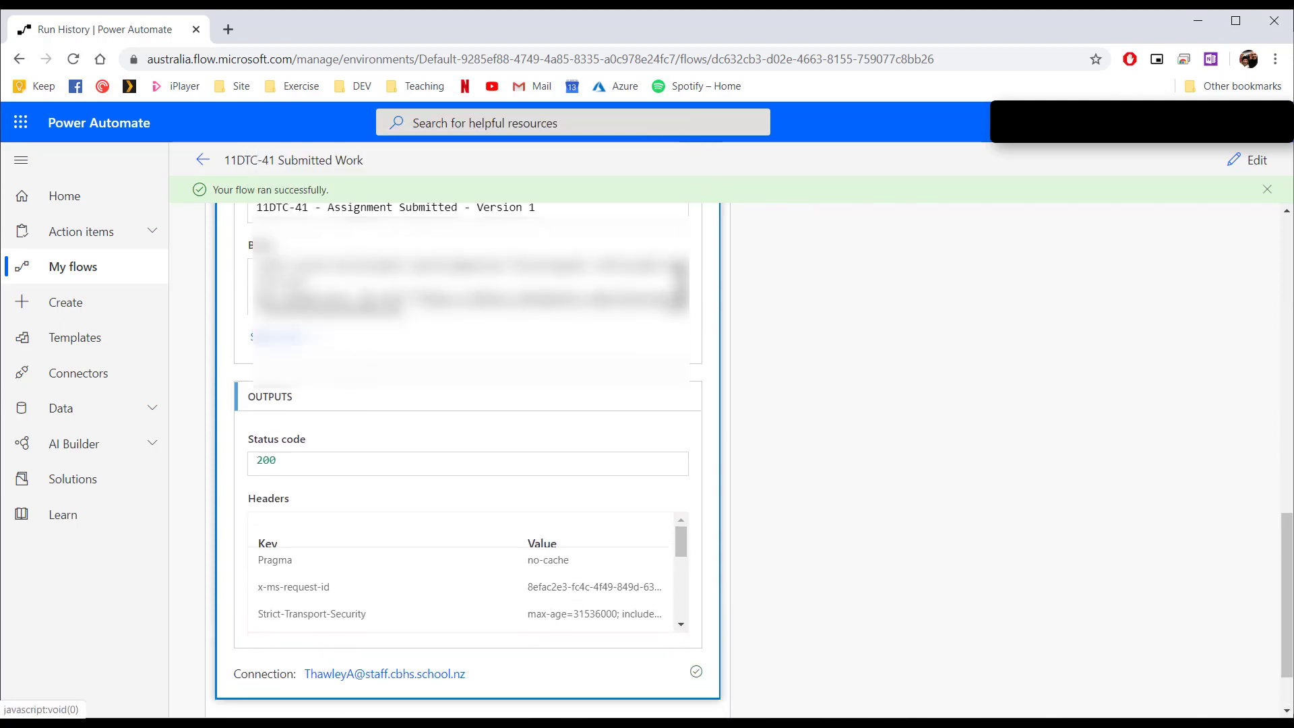
{"action": "scroll", "coordinate": [357, 350], "scroll_direction": "up", "scroll_amount": 1}
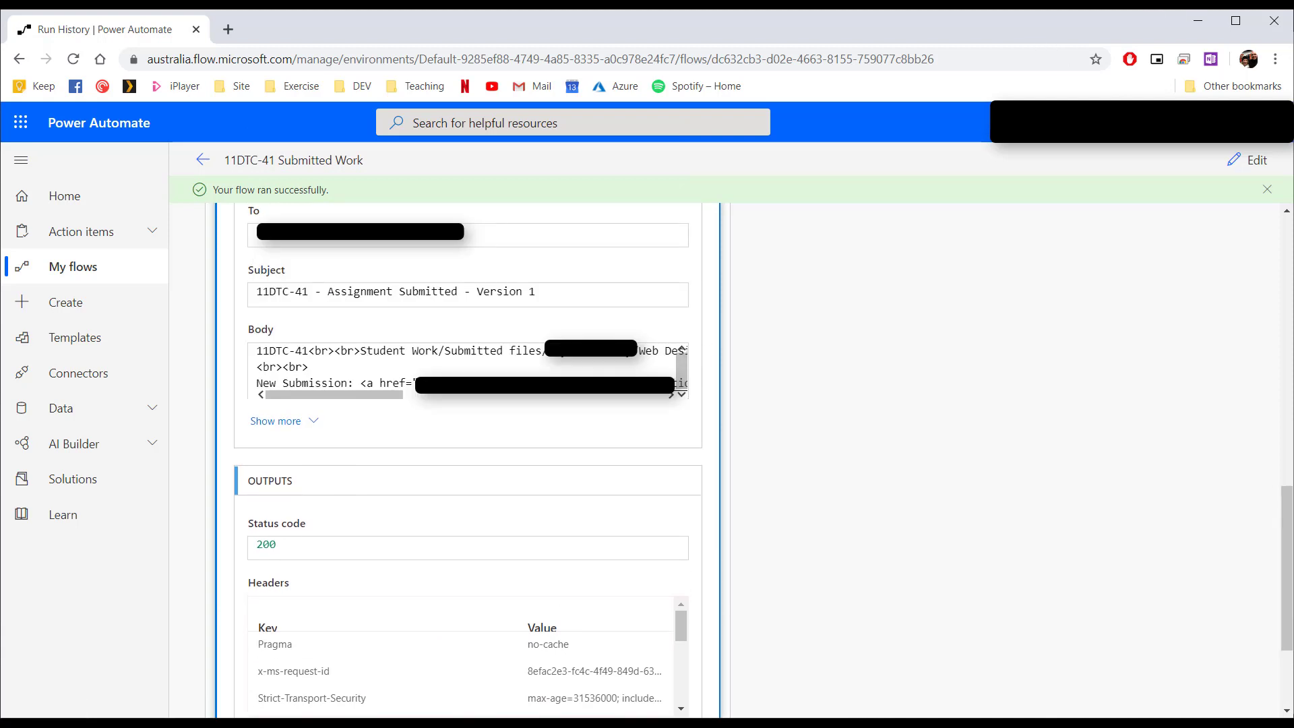
{"action": "key", "text": "alt+Tab"}
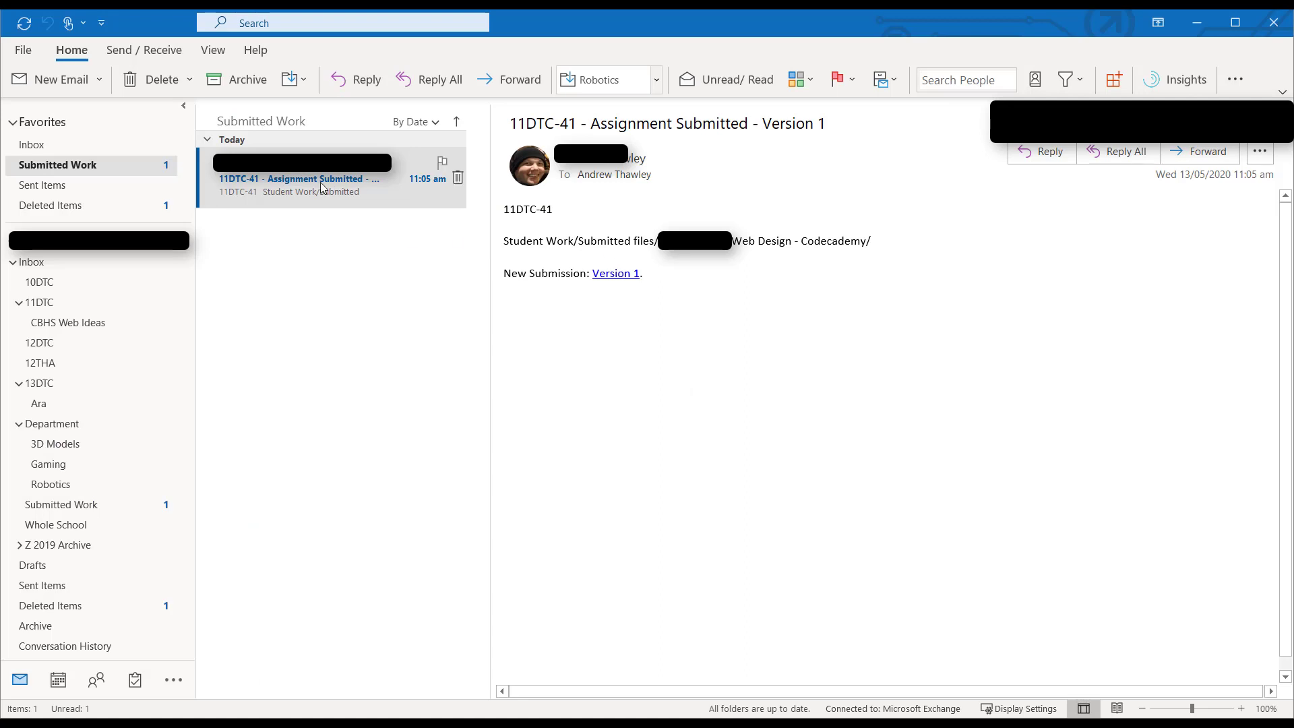
{"action": "left_click", "coordinate": [278, 183]}
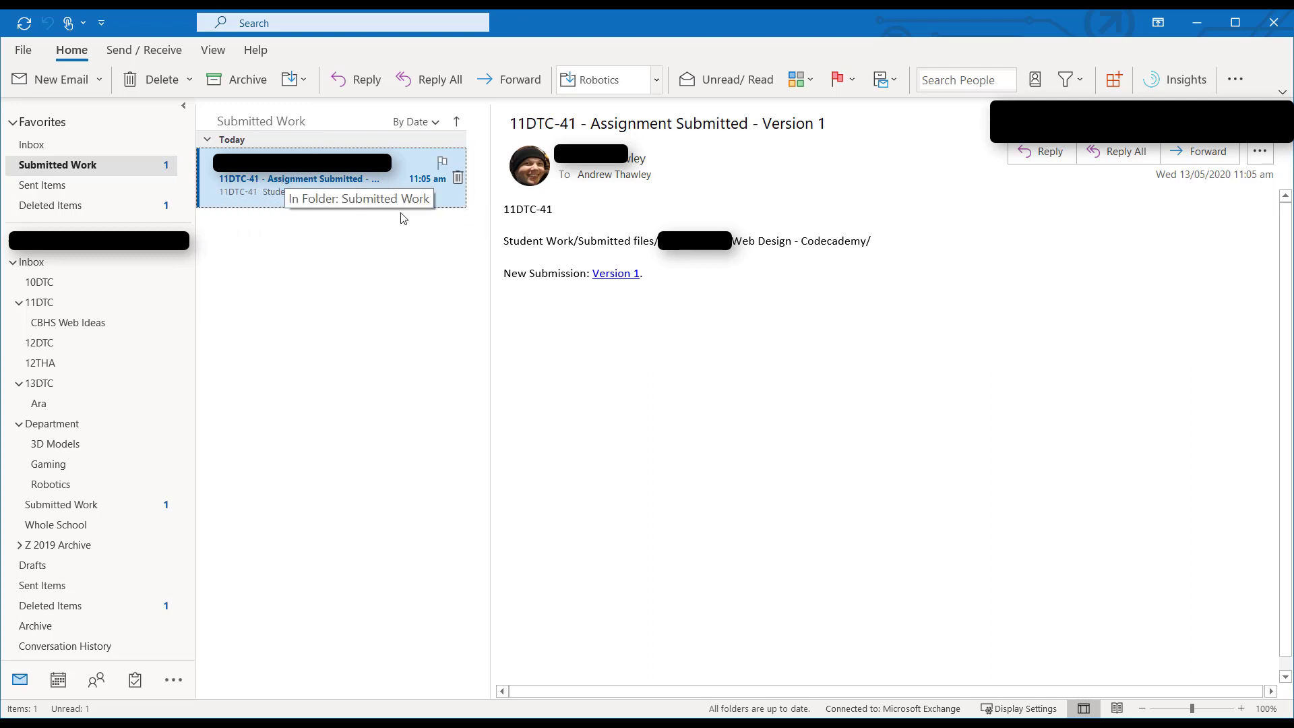
Examine the submitted-files path in the message body, including the student folder and the Web Design - Codecademy assignment name
{"action": "triple_click", "coordinate": [500, 244]}
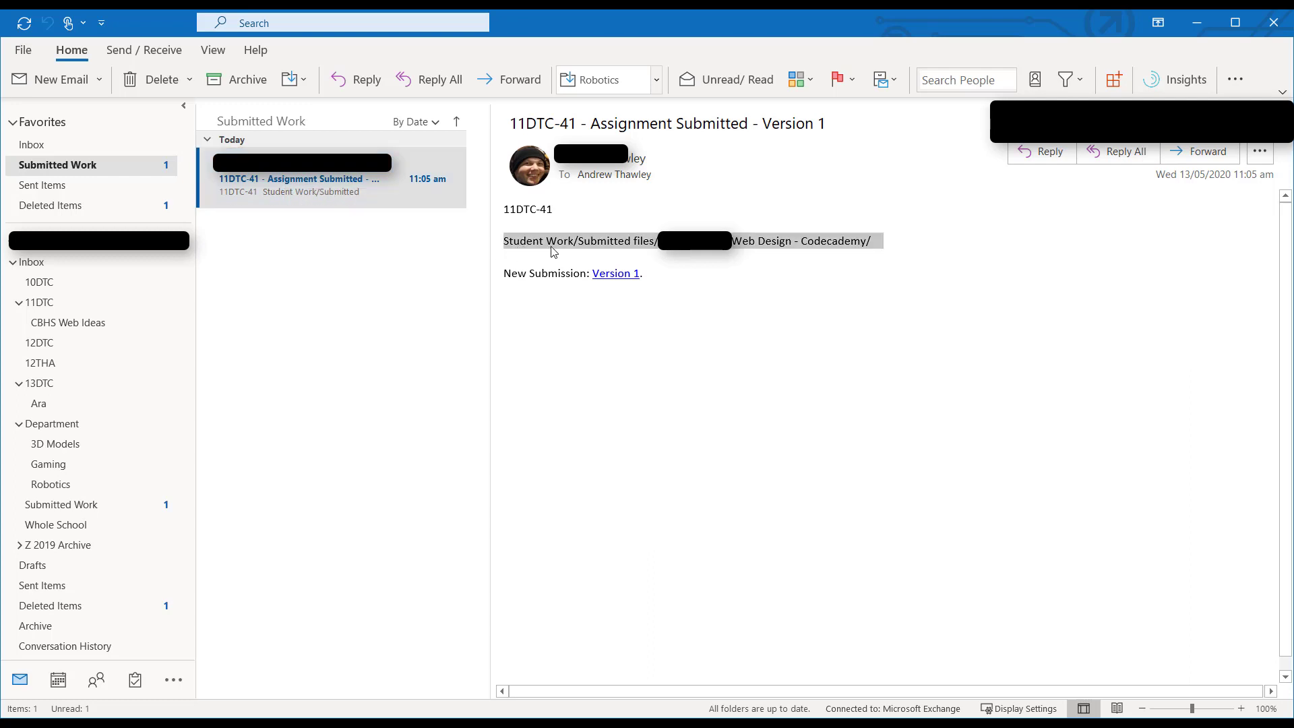
{"action": "left_click", "coordinate": [657, 244]}
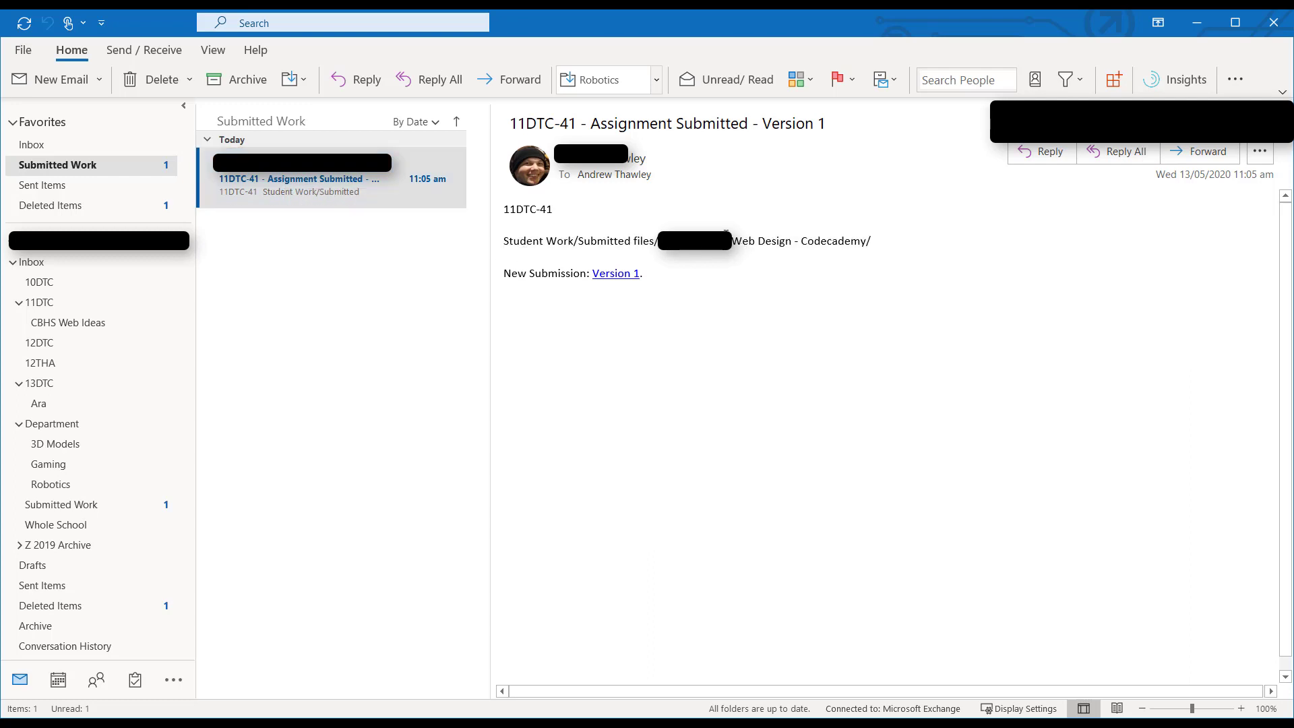
{"action": "double_click", "coordinate": [649, 238]}
{"action": "left_click_drag", "start_coordinate": [894, 248], "coordinate": [744, 245]}
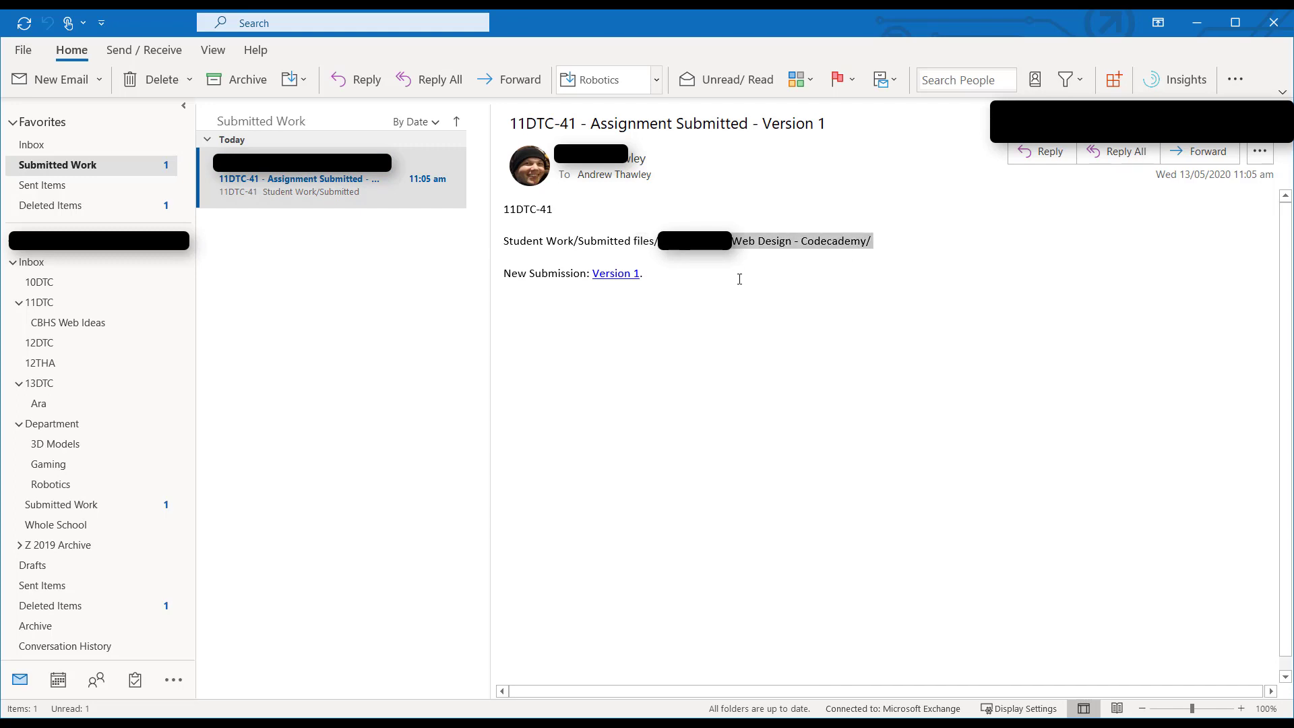
{"action": "left_click", "coordinate": [836, 240]}
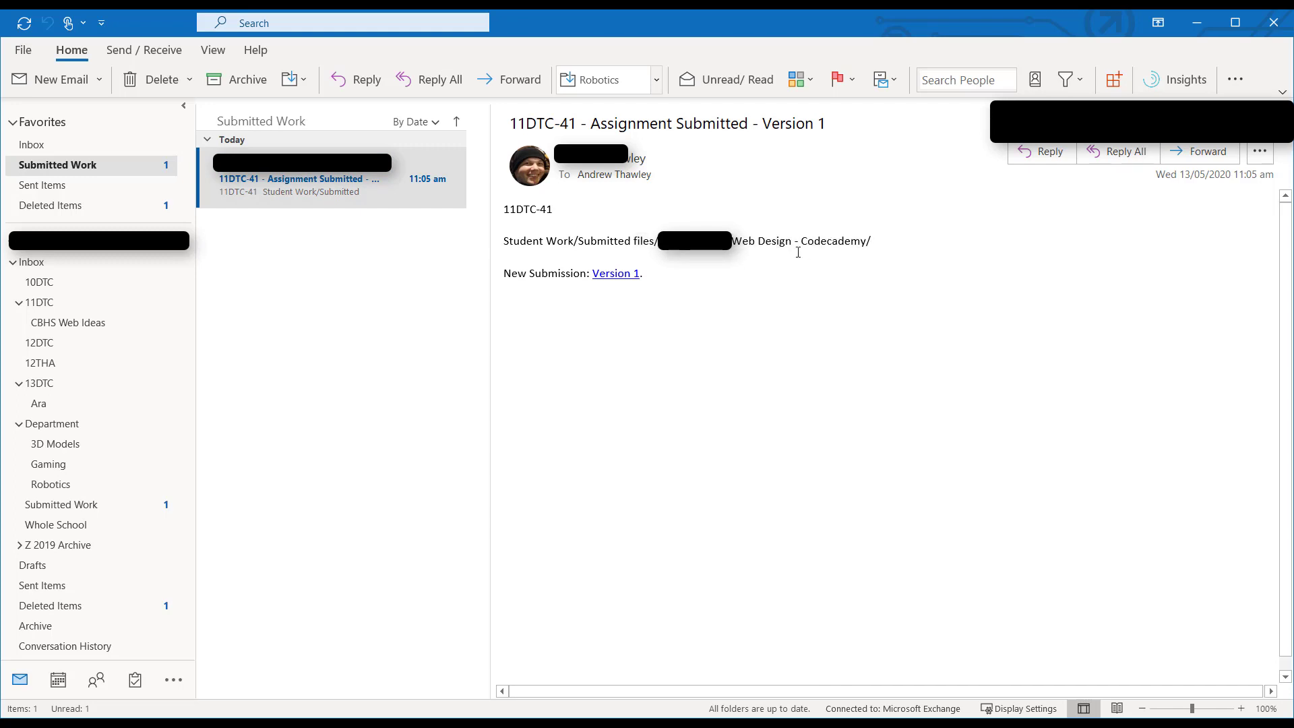
{"action": "left_click_drag", "start_coordinate": [730, 246], "coordinate": [505, 225]}
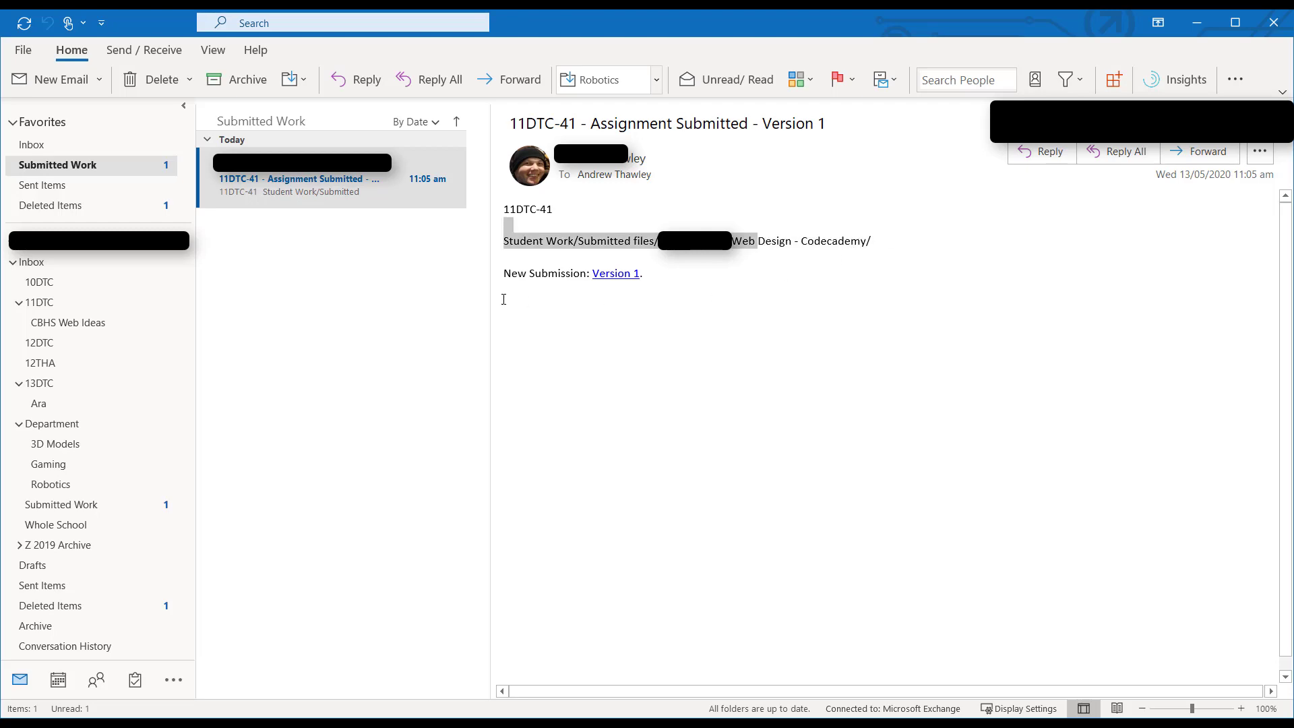
{"action": "left_click", "coordinate": [549, 257]}
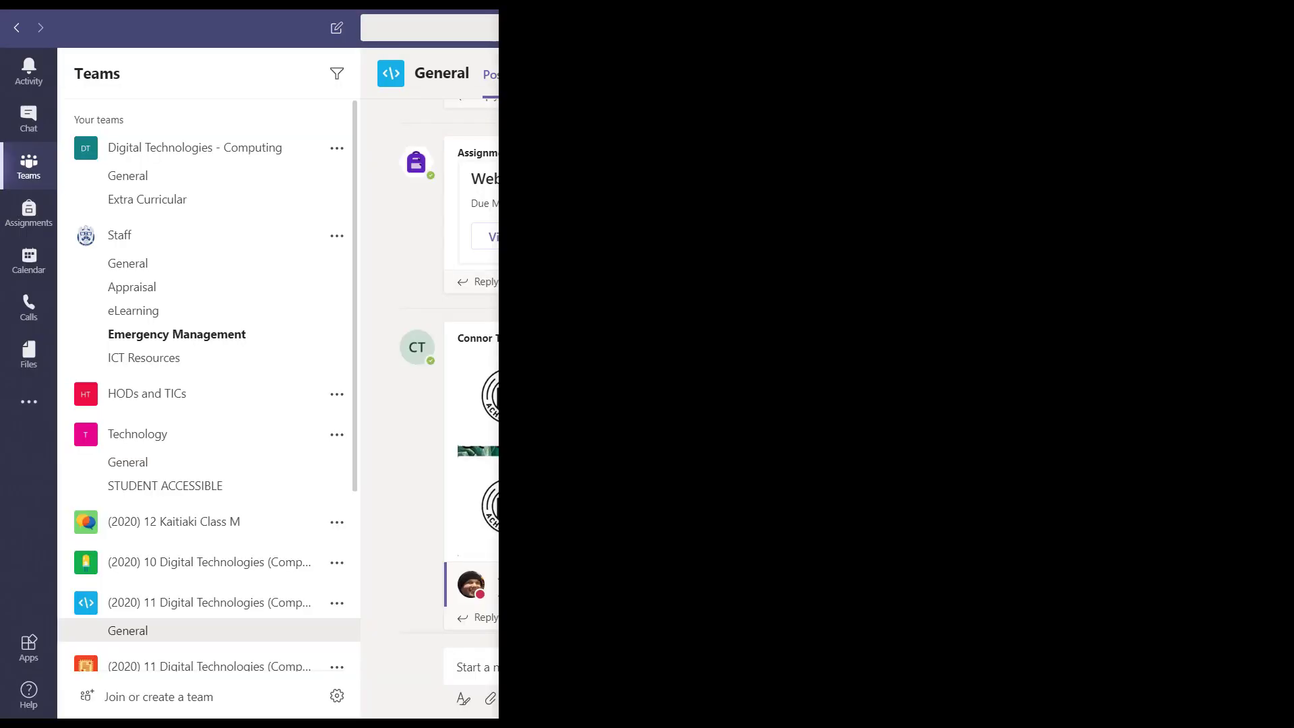
Switch to Teams and try to open the Web Design - Codecademy assignment for class (2020) 11 Digital Technologies (Computing) 41
{"action": "left_click", "coordinate": [28, 213]}
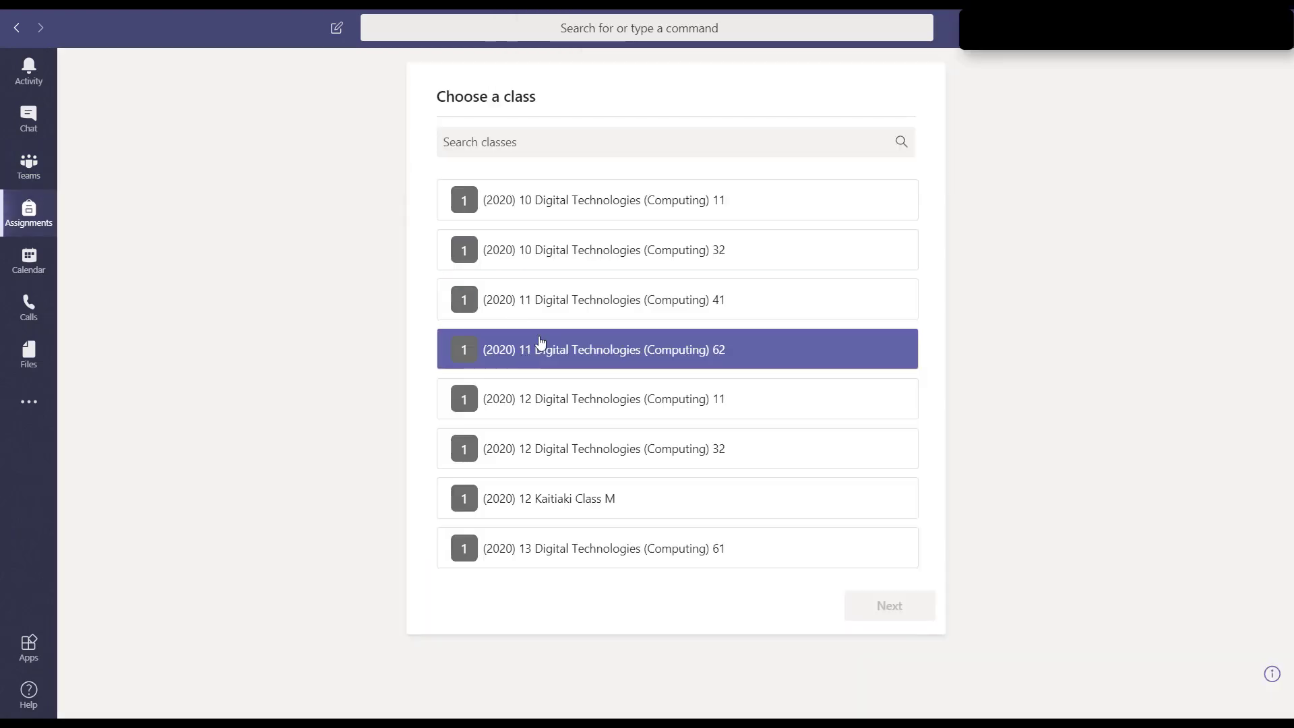
{"action": "left_click", "coordinate": [578, 309]}
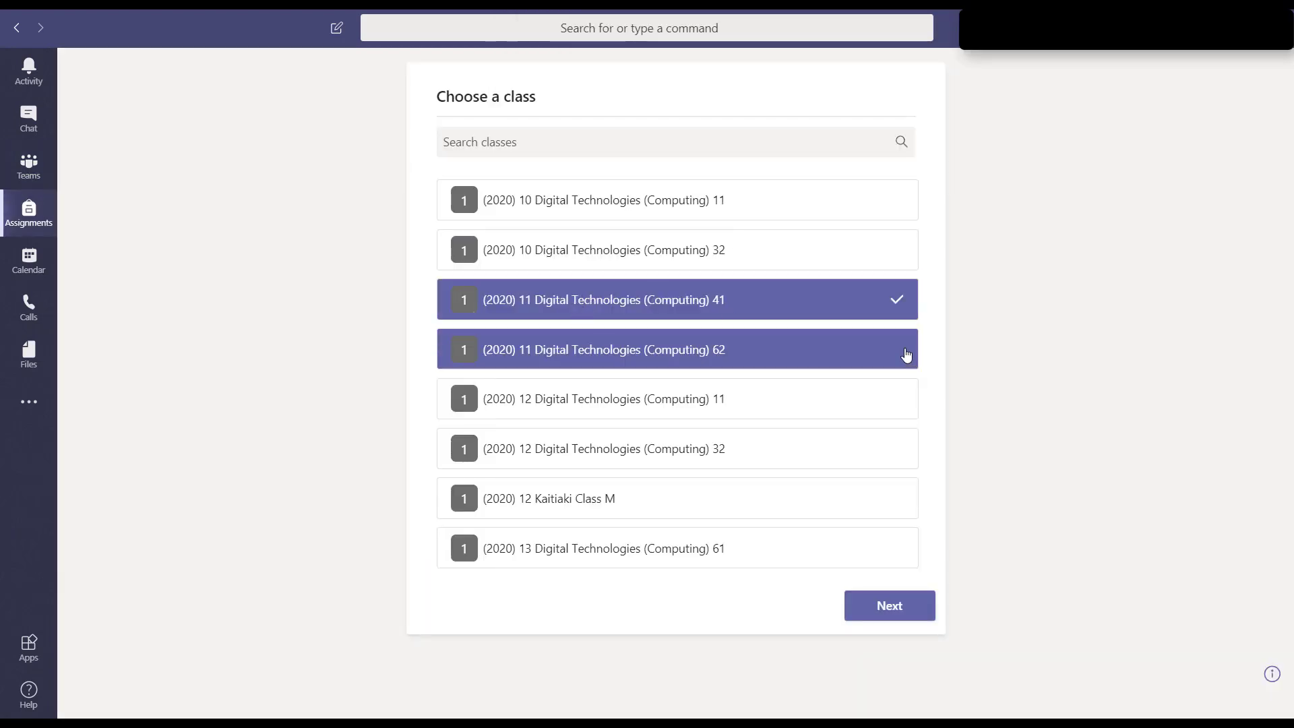
{"action": "left_click", "coordinate": [896, 619]}
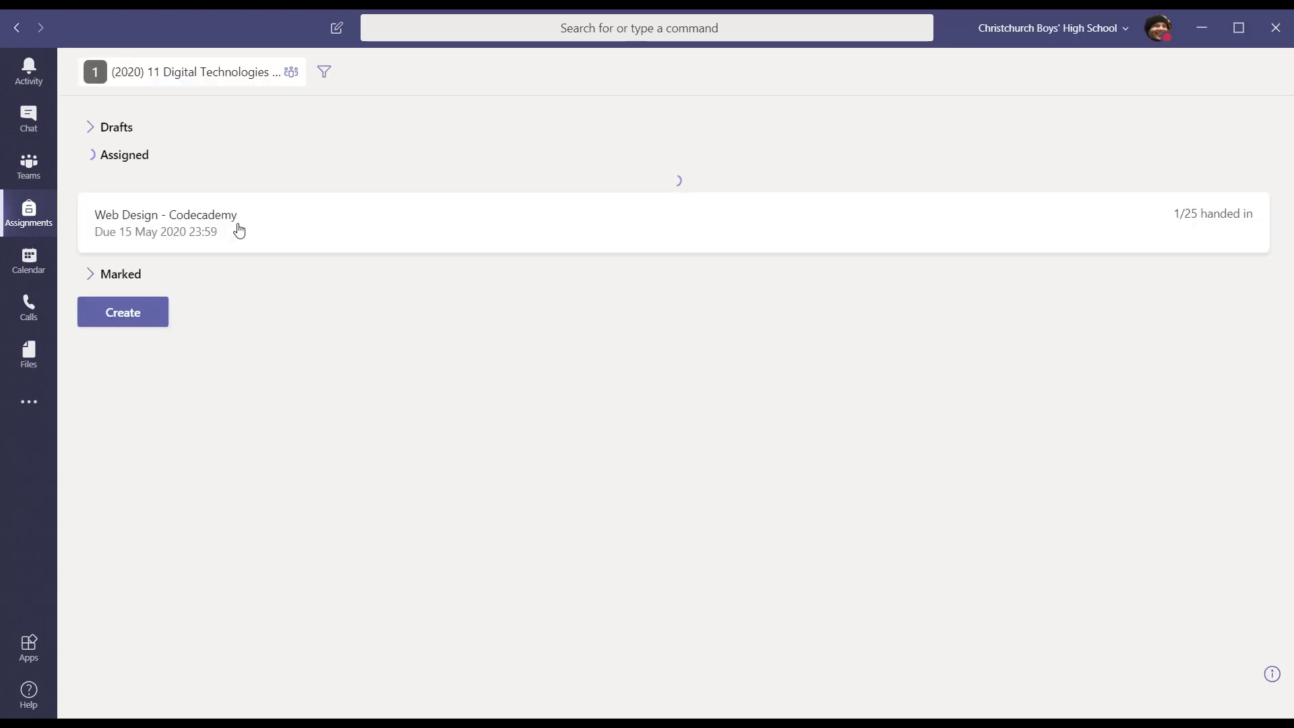
{"action": "left_click", "coordinate": [233, 222]}
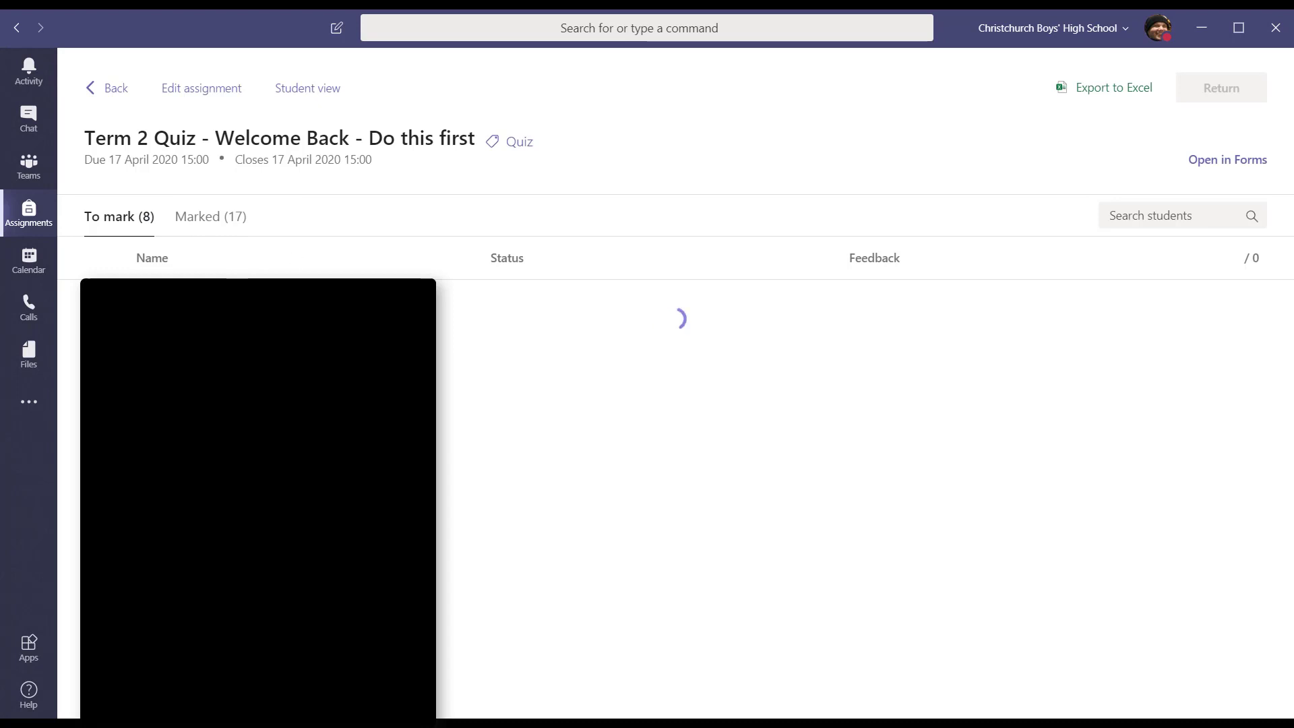